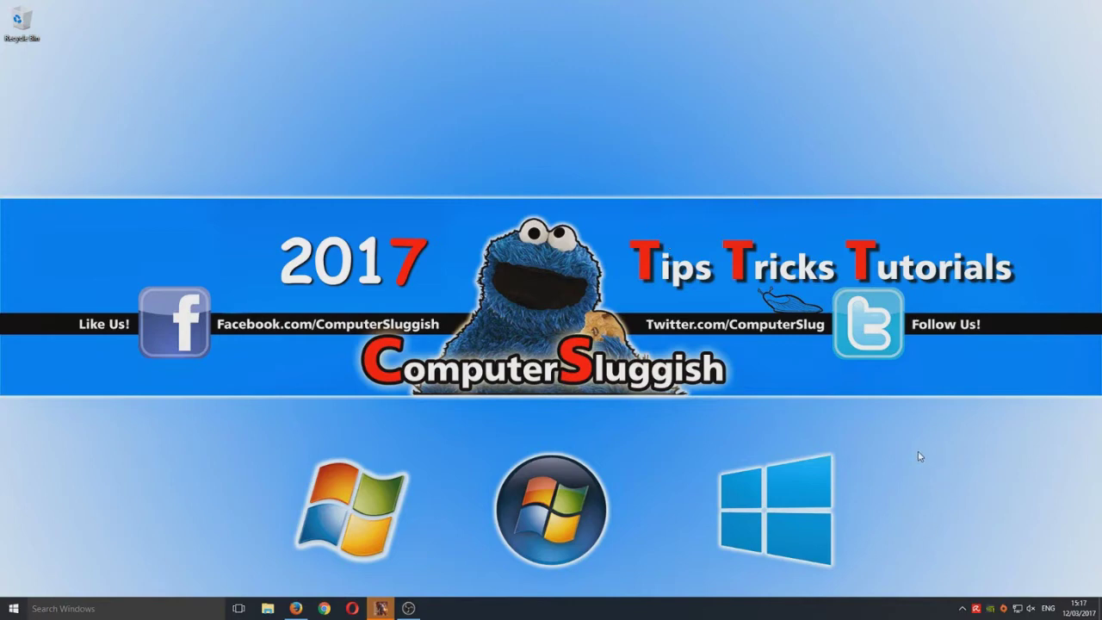
Check the Avira antivirus options for real-time protection, and dismiss them without changing anything.
{"action": "right_click", "coordinate": [977, 609]}
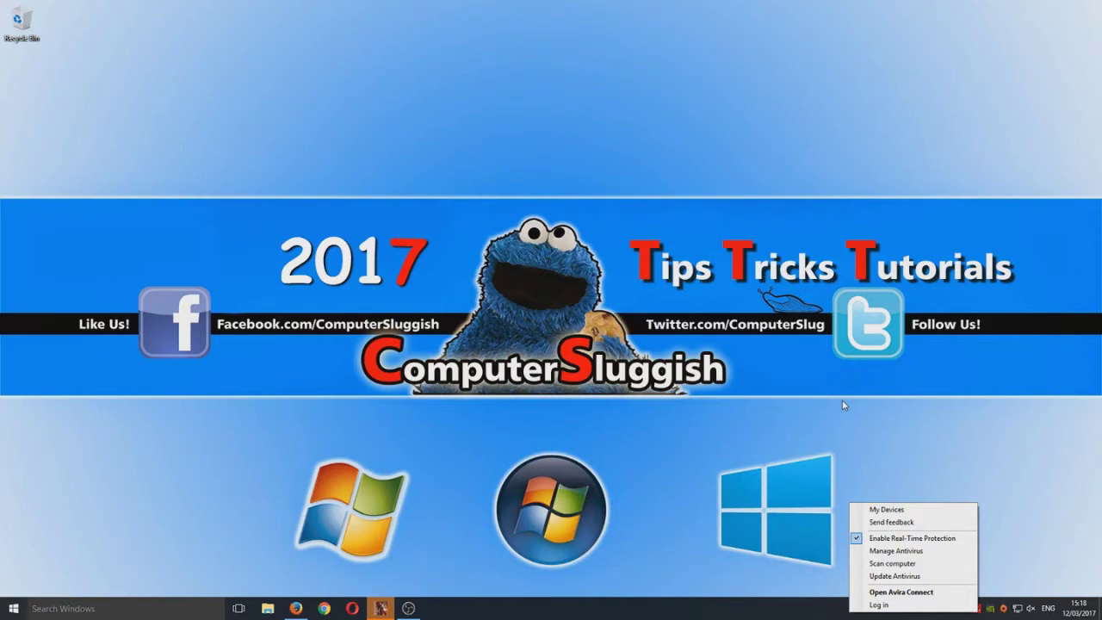
{"action": "left_click", "coordinate": [632, 250]}
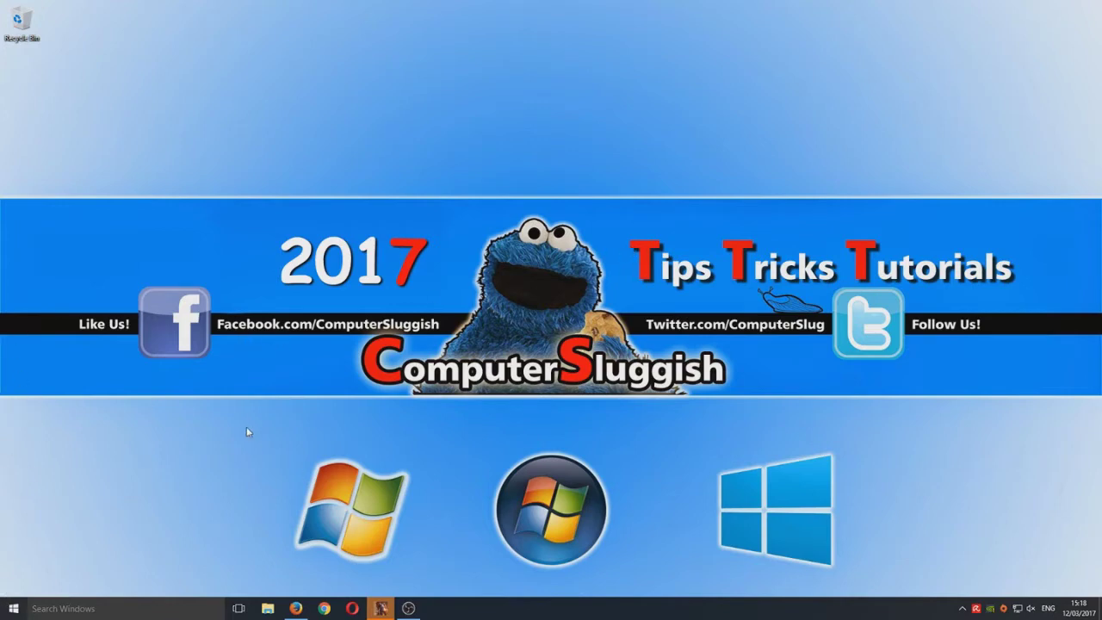
Open Task Manager and shift its window slightly on the desktop.
{"action": "key", "text": "super+x"}
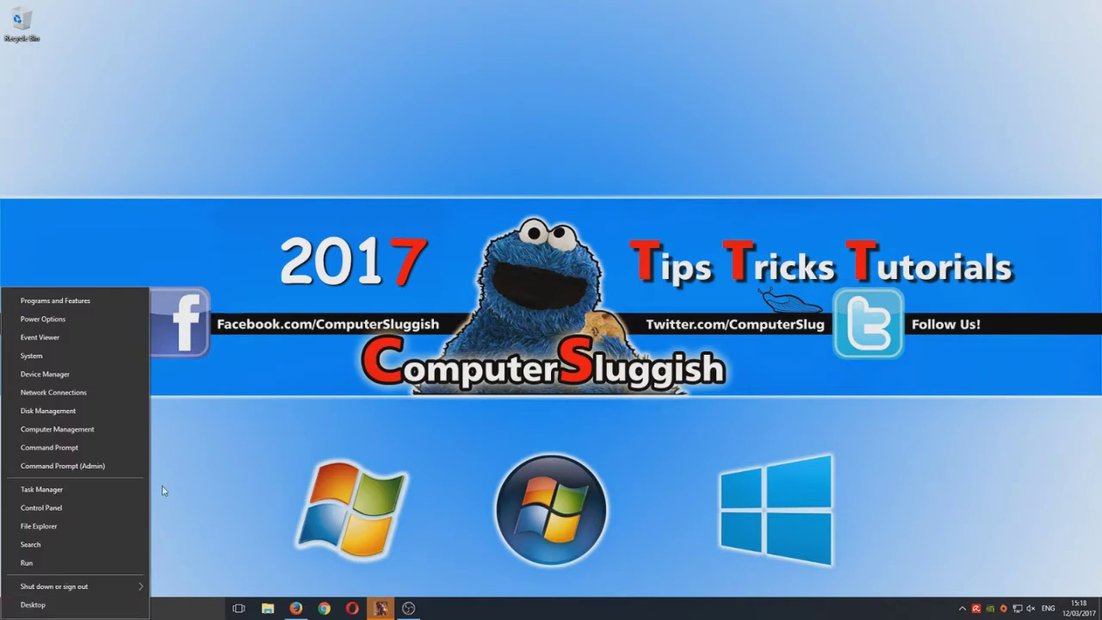
{"action": "left_click", "coordinate": [106, 489]}
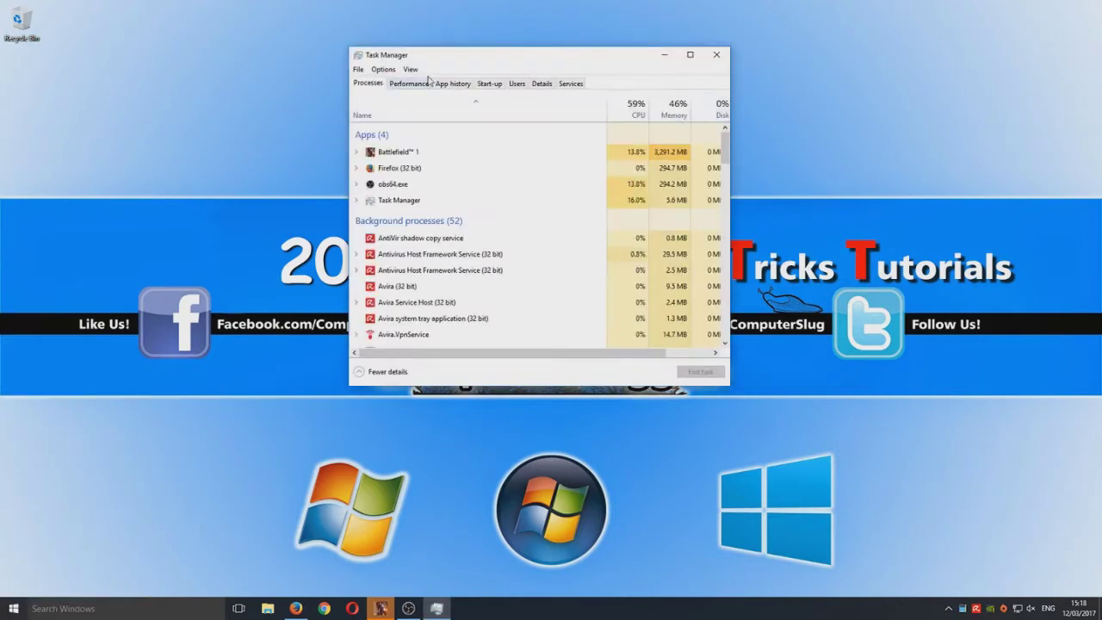
{"action": "left_click_drag", "start_coordinate": [526, 57], "coordinate": [487, 60]}
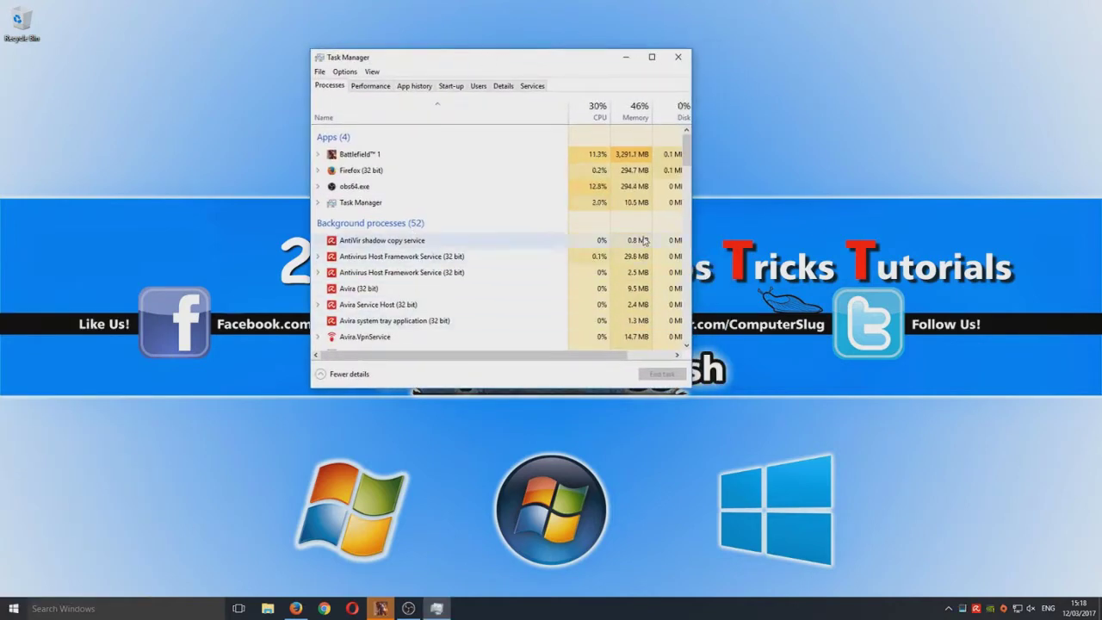
Review the running apps and background processes for CPU and memory usage, highlighting Firefox, Cortana, obs64.exe and Battlefield 1.
{"action": "scroll", "coordinate": [679, 161], "scroll_direction": "down", "scroll_amount": 2}
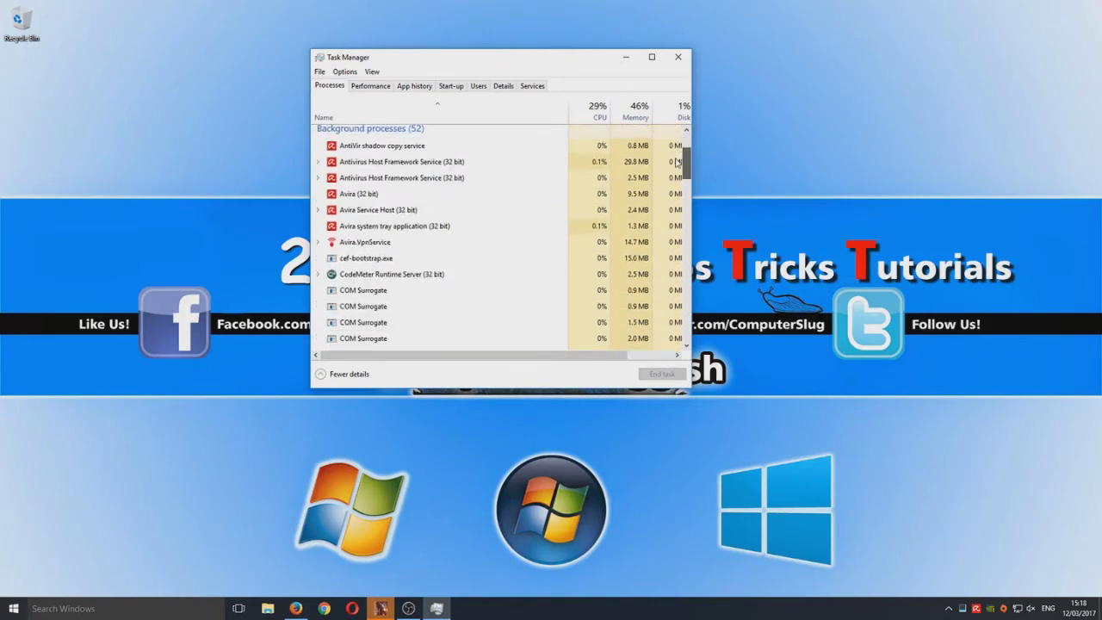
{"action": "left_click_drag", "start_coordinate": [679, 161], "coordinate": [657, 189]}
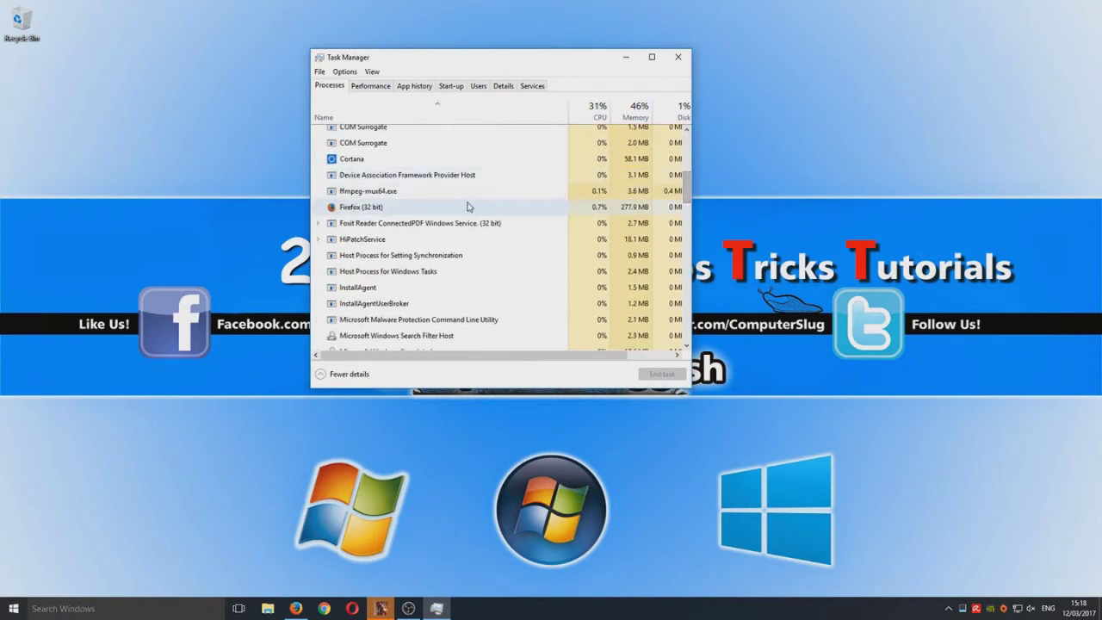
{"action": "left_click", "coordinate": [463, 209]}
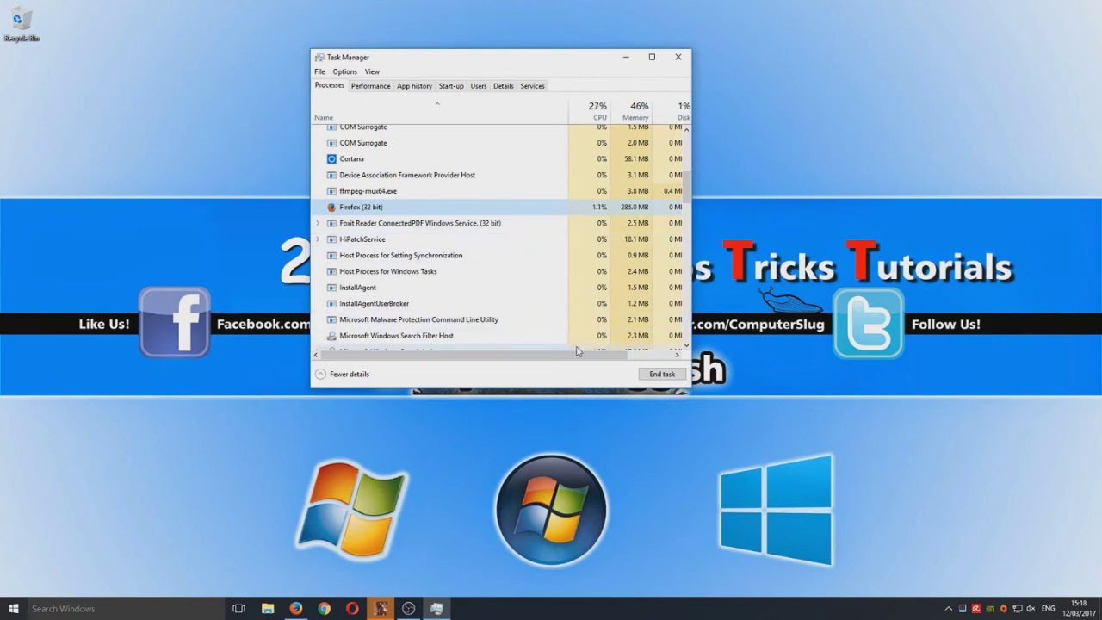
{"action": "left_click", "coordinate": [417, 160]}
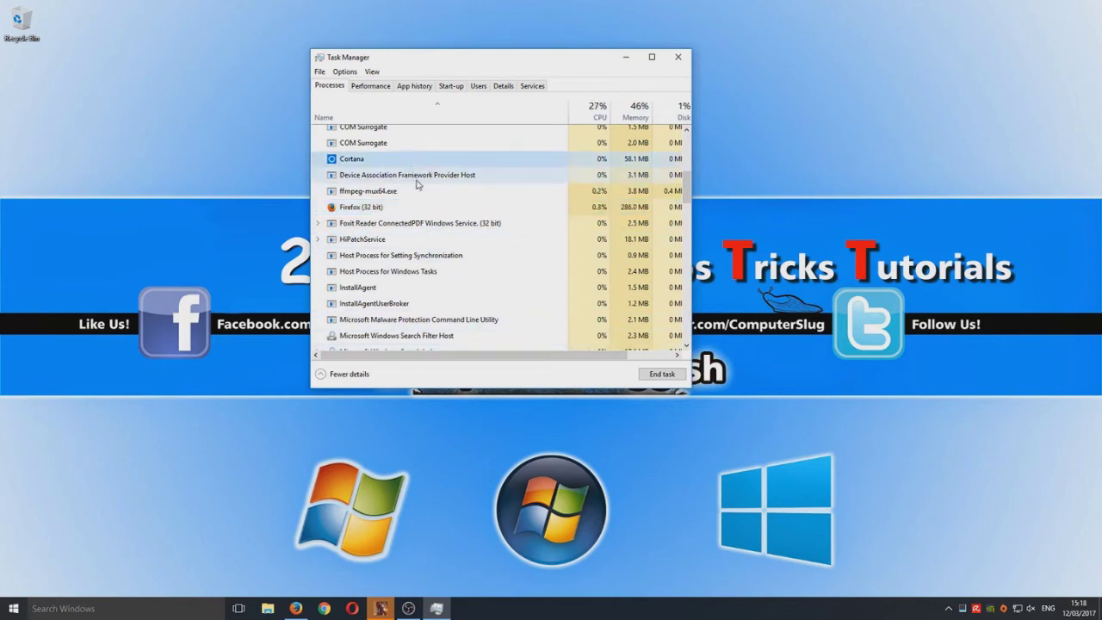
{"action": "scroll", "coordinate": [417, 323], "scroll_direction": "up", "scroll_amount": 4}
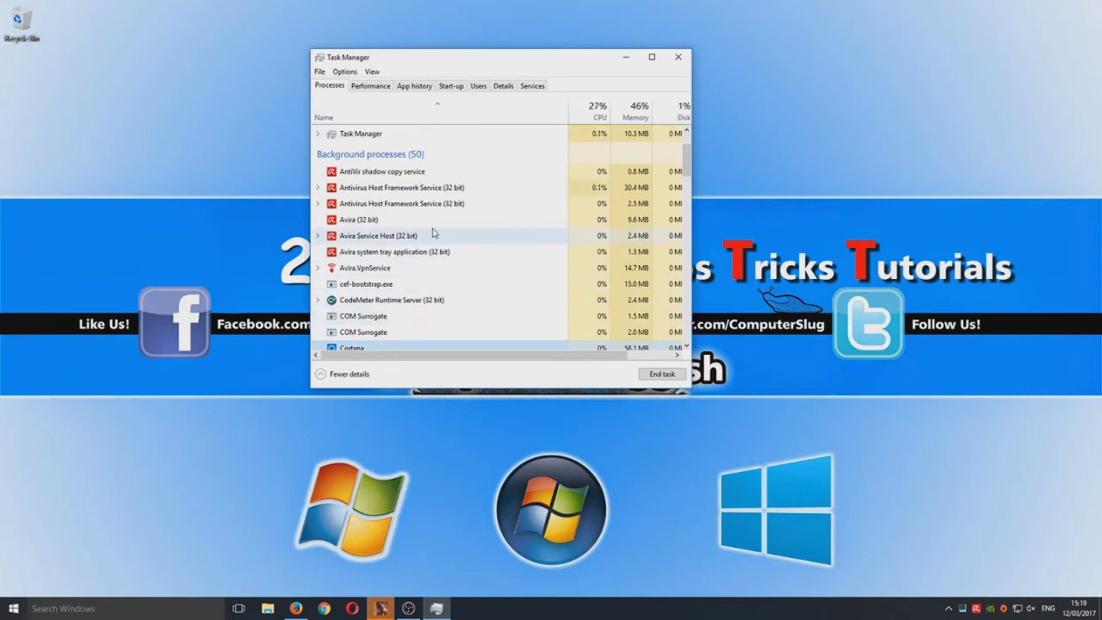
{"action": "scroll", "coordinate": [448, 237], "scroll_direction": "up", "scroll_amount": 2}
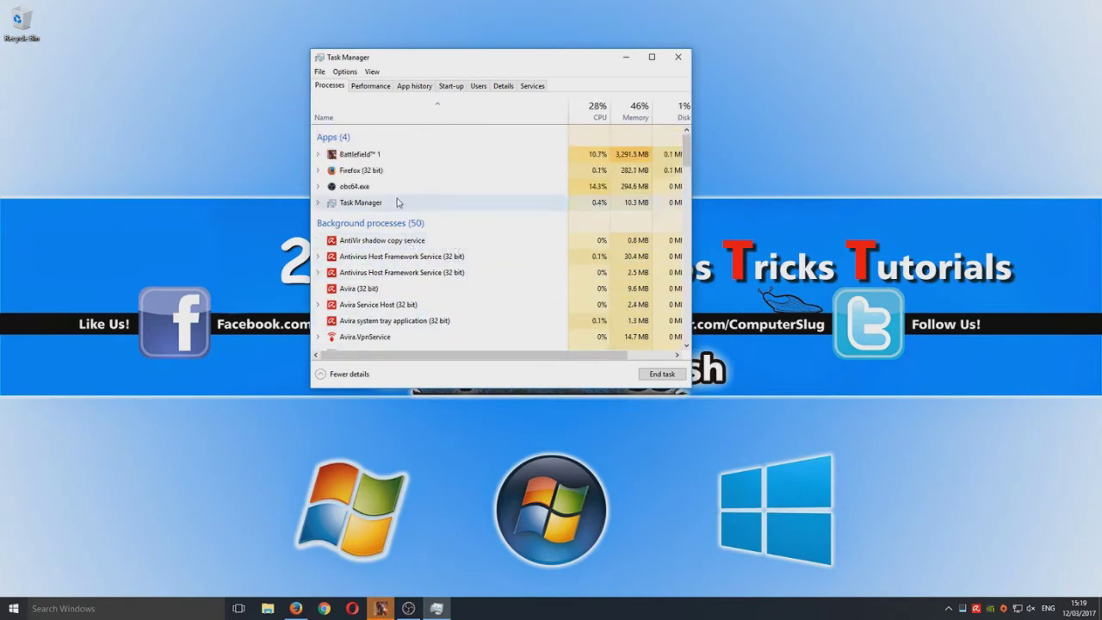
{"action": "left_click", "coordinate": [369, 188]}
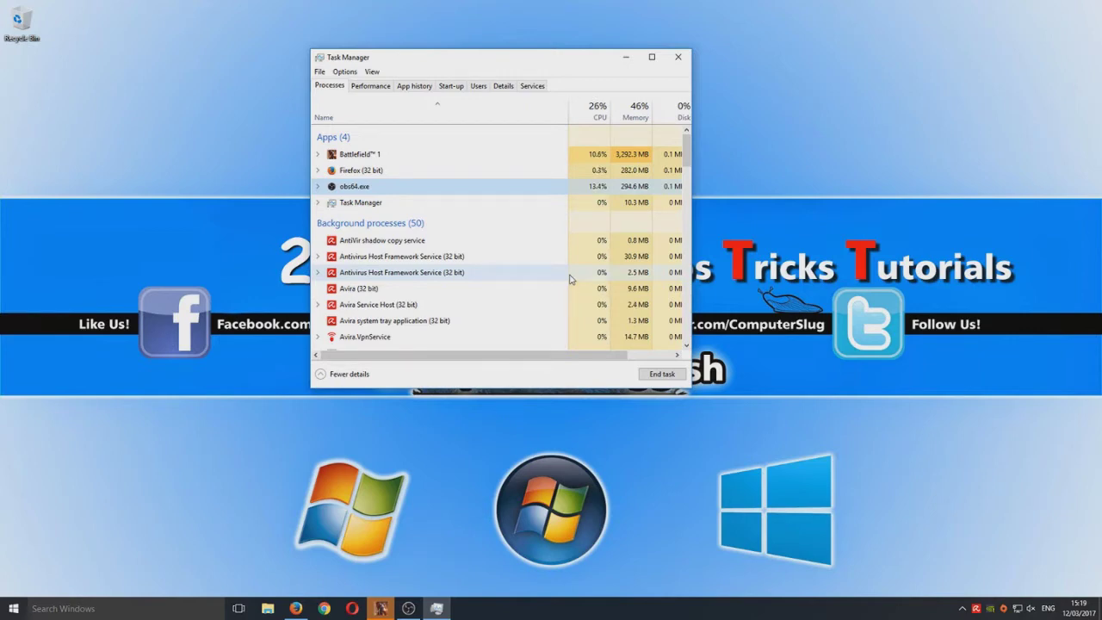
{"action": "left_click", "coordinate": [552, 155]}
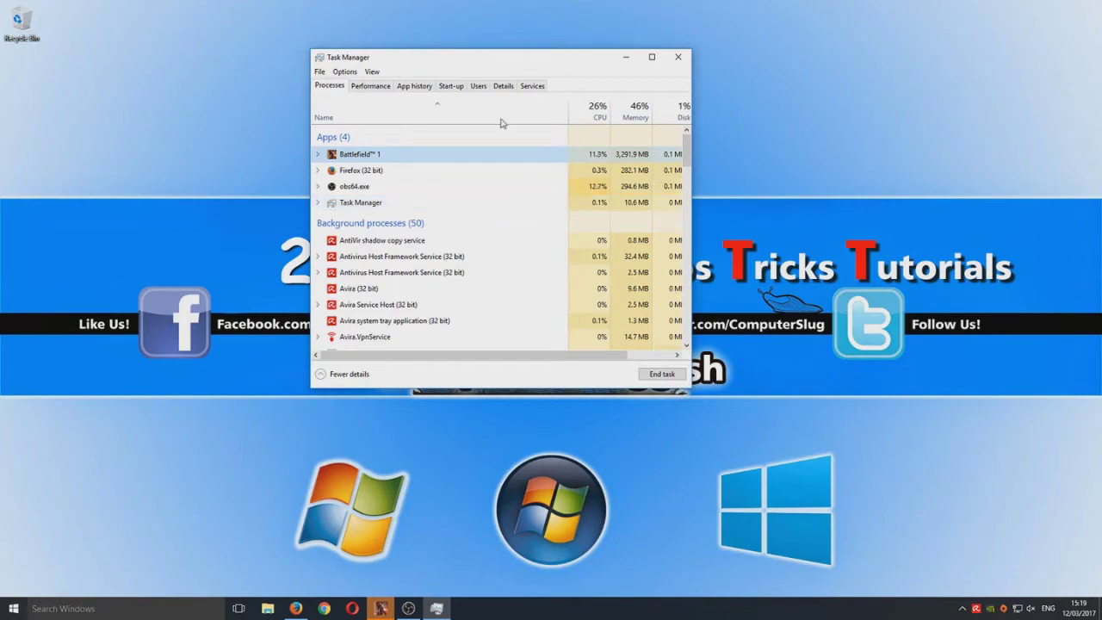
Switch to the running Battlefield 1 game and open its in-game console.
{"action": "left_click", "coordinate": [390, 613]}
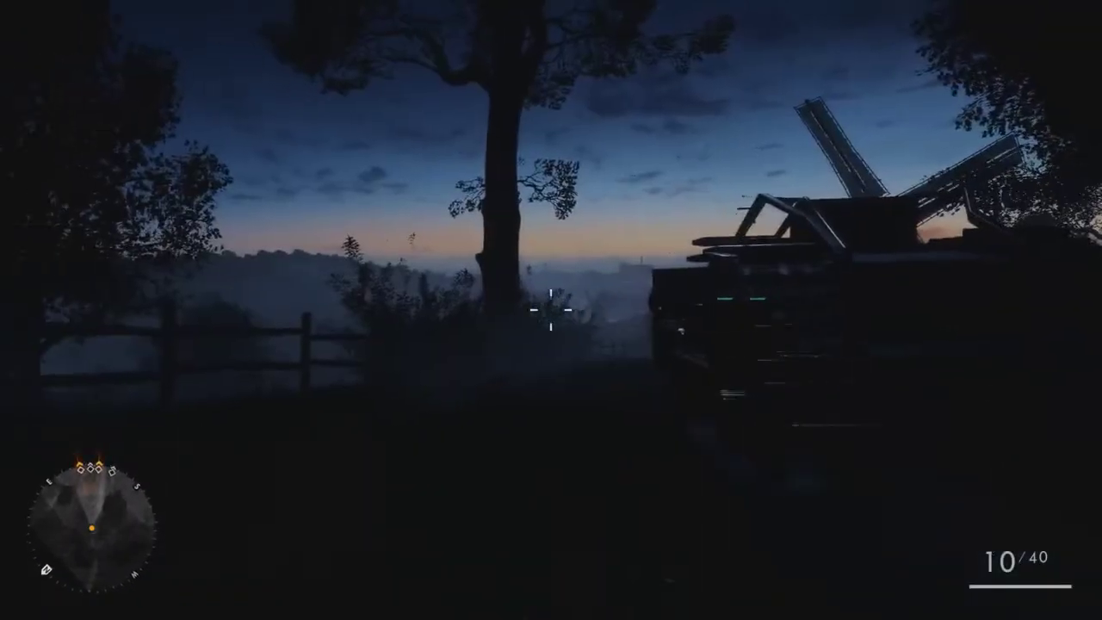
{"action": "left_click", "coordinate": [551, 310]}
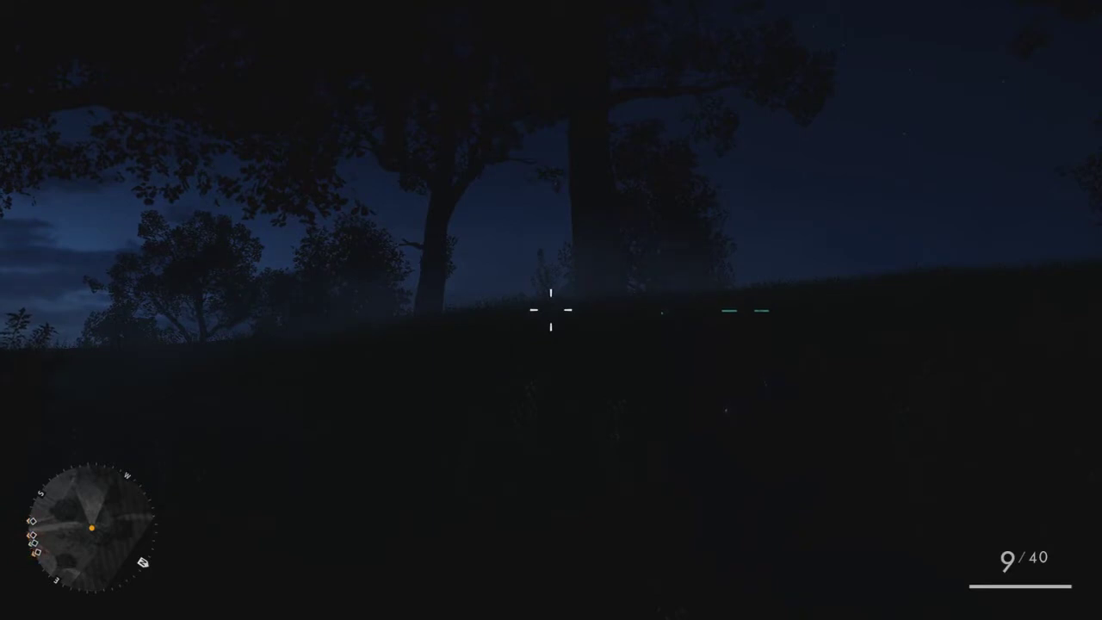
{"action": "key", "text": "grave"}
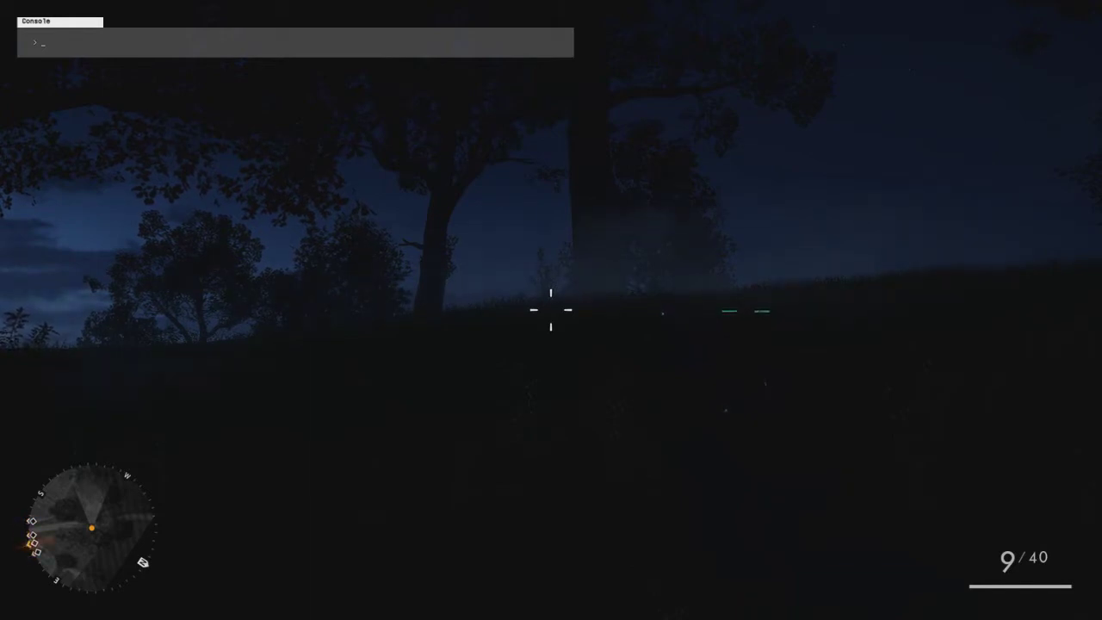
Turn on the FPS counter with the console command perfoverlay.drawfps 1, and close the console.
{"action": "type", "text": "pe"}
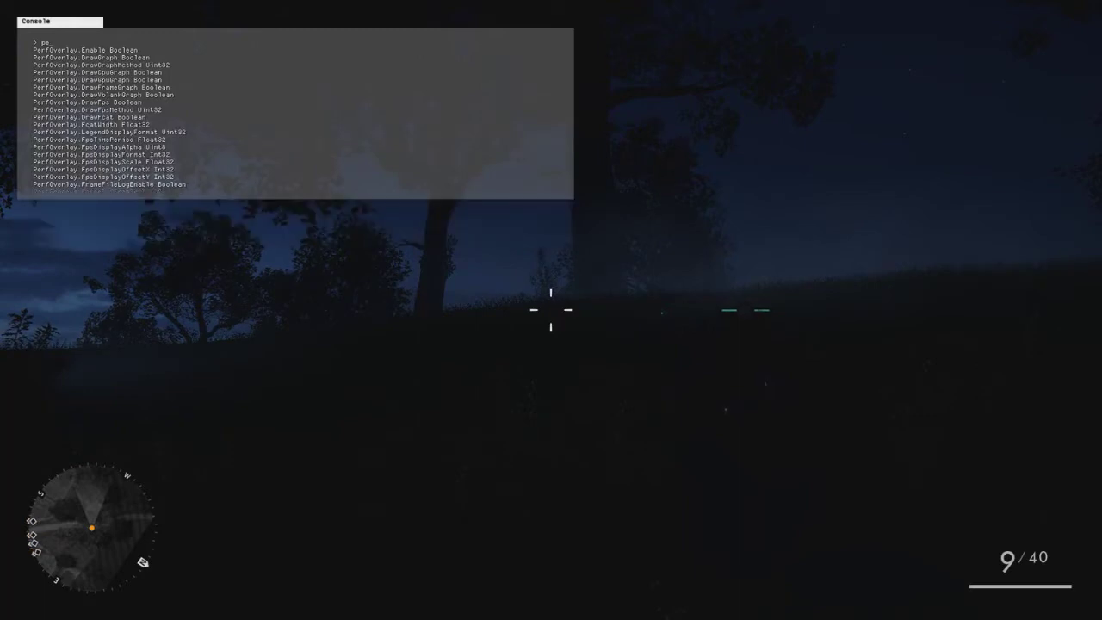
{"action": "type", "text": "rf"}
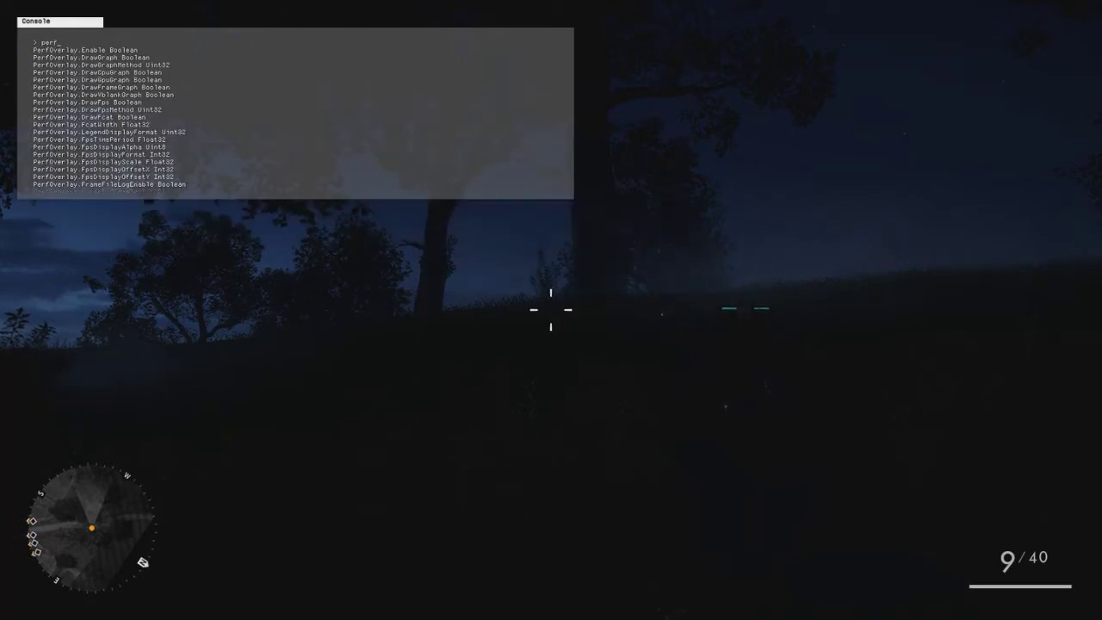
{"action": "type", "text": "ov"}
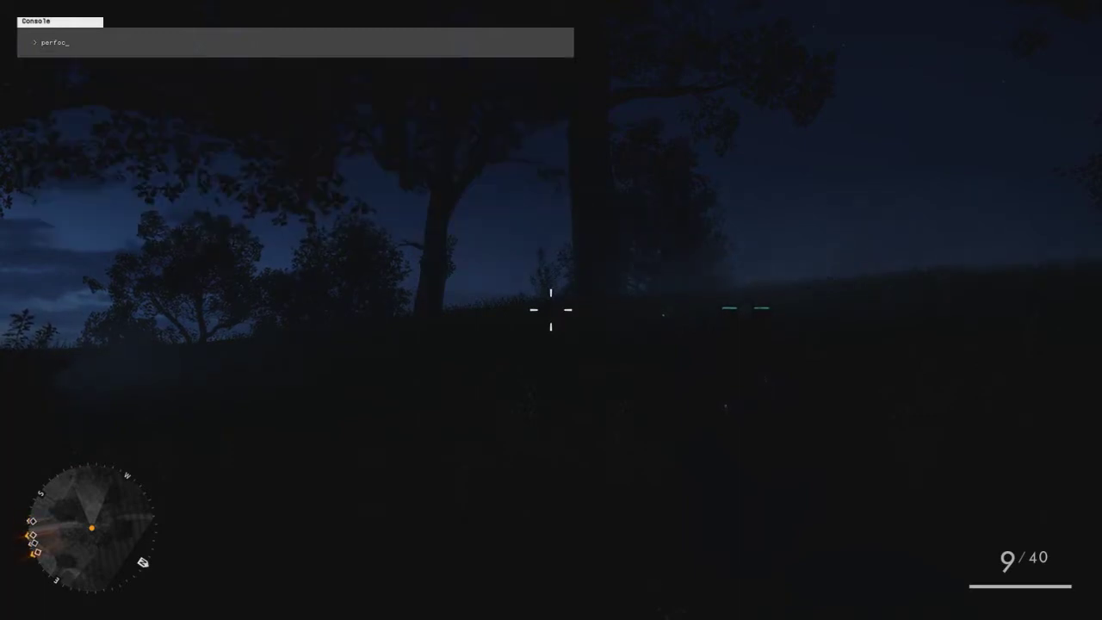
{"action": "type", "text": "erl"}
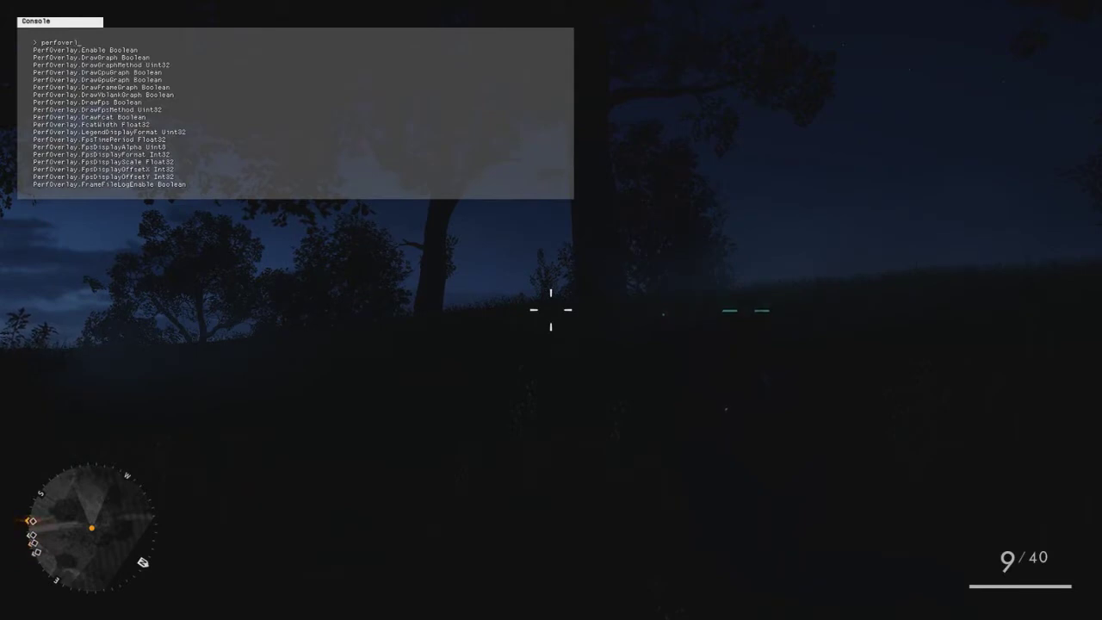
{"action": "type", "text": "ay"}
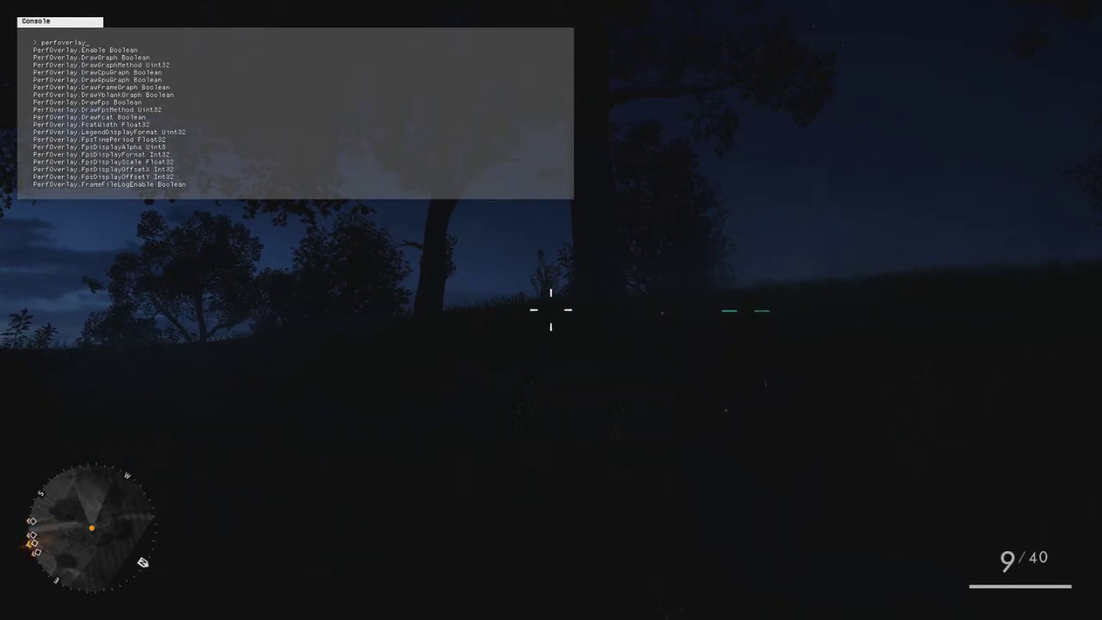
{"action": "type", "text": ".draw"}
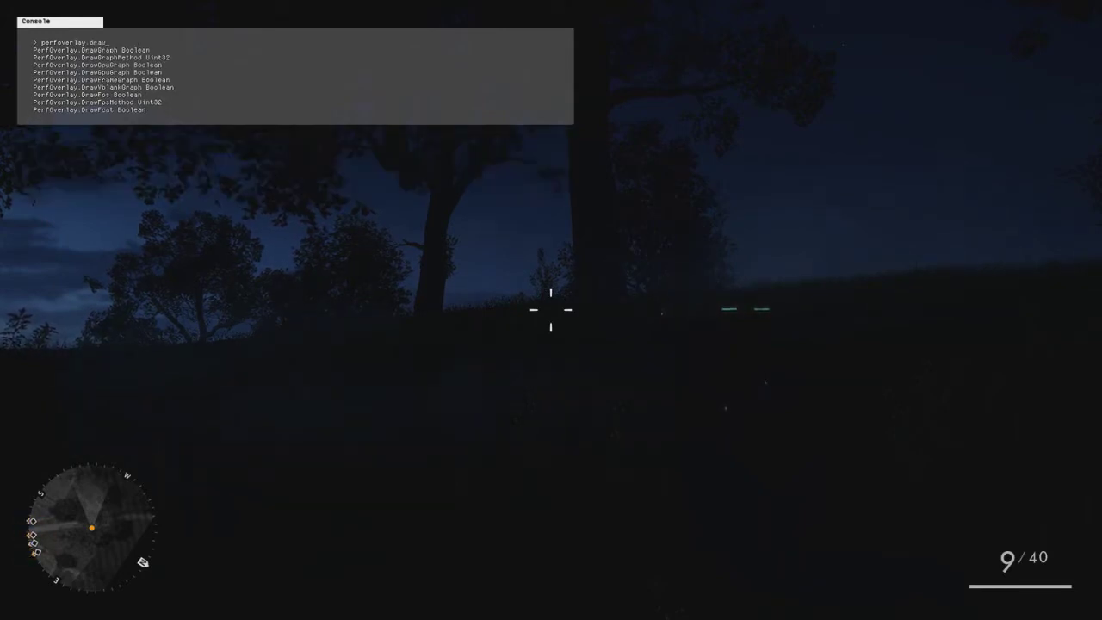
{"action": "type", "text": "fps"}
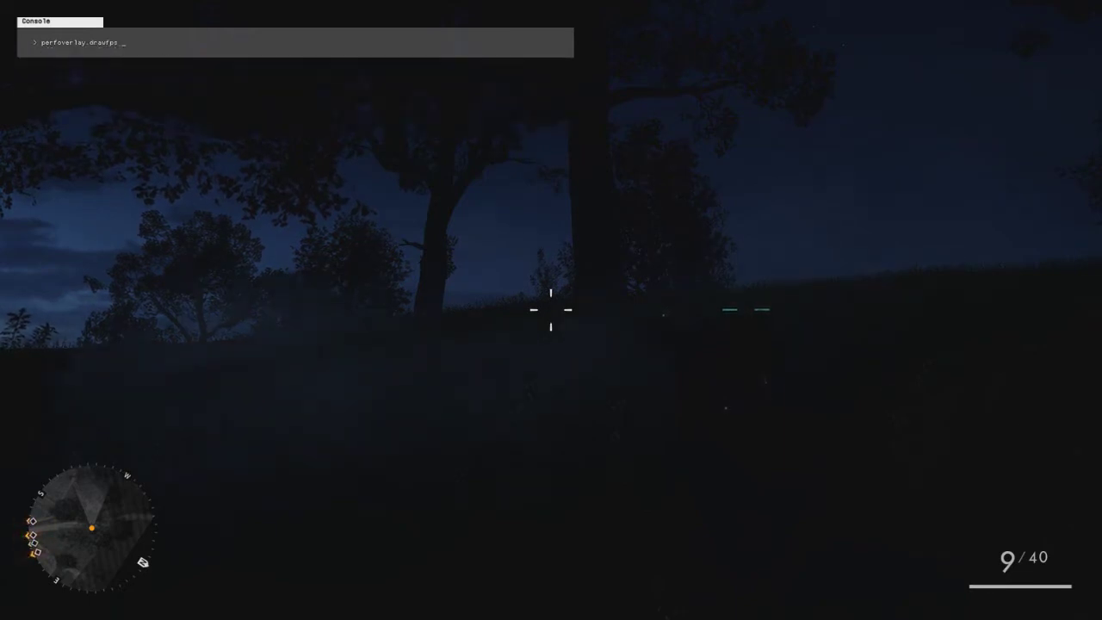
{"action": "type", "text": " 1"}
{"action": "key", "text": "Return"}
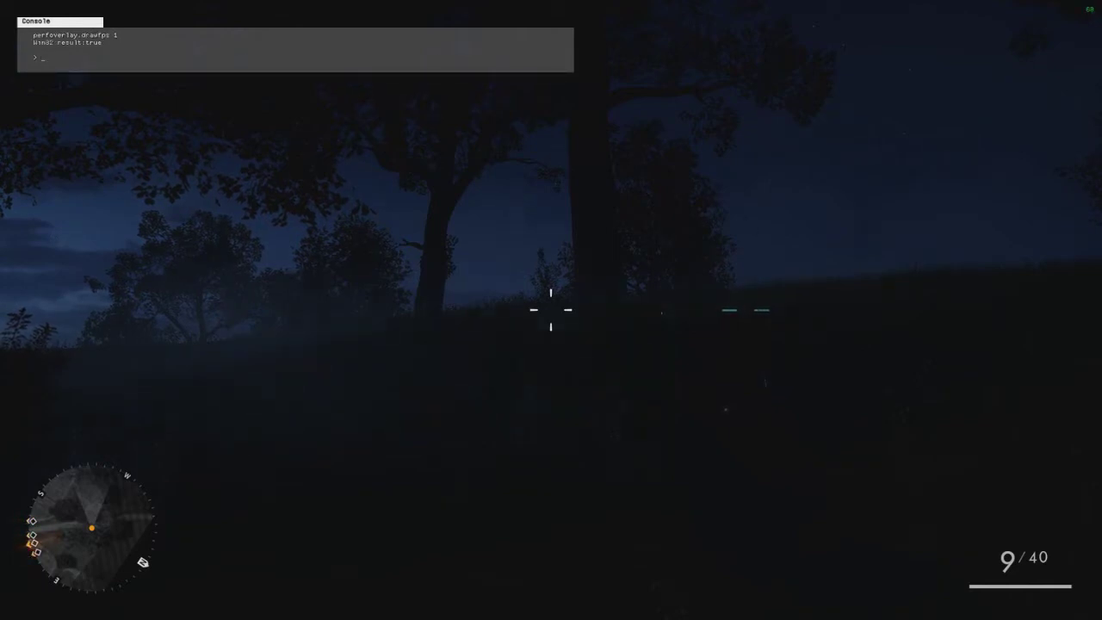
{"action": "key", "text": "grave"}
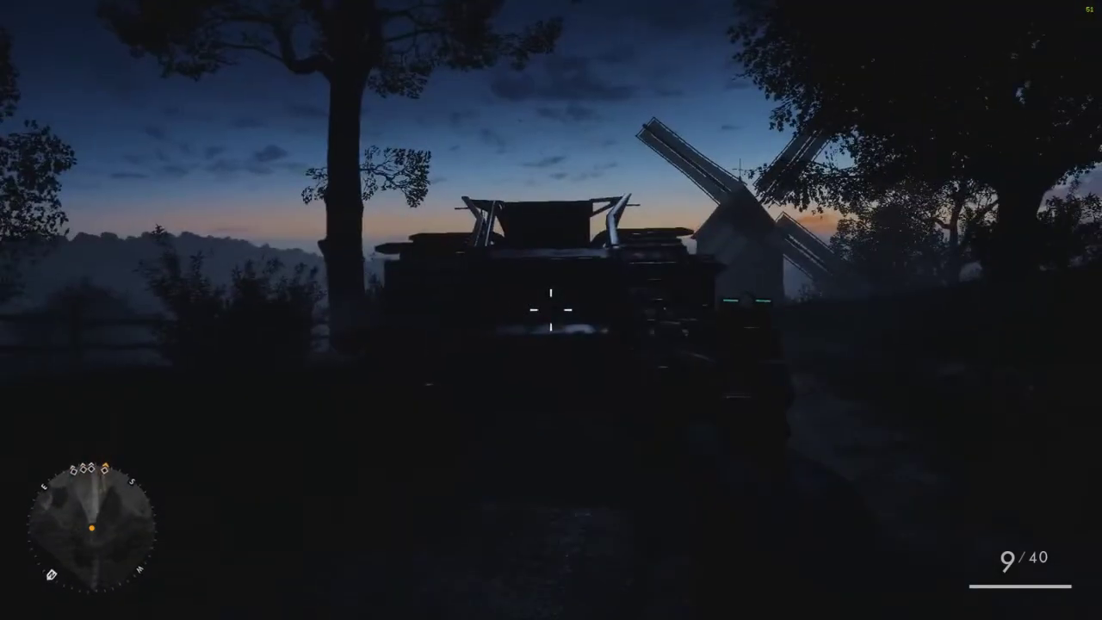
Walk past the tank and along the path towards the windmill to check the frame rate on the FPS counter.
{"action": "key", "text": "w"}
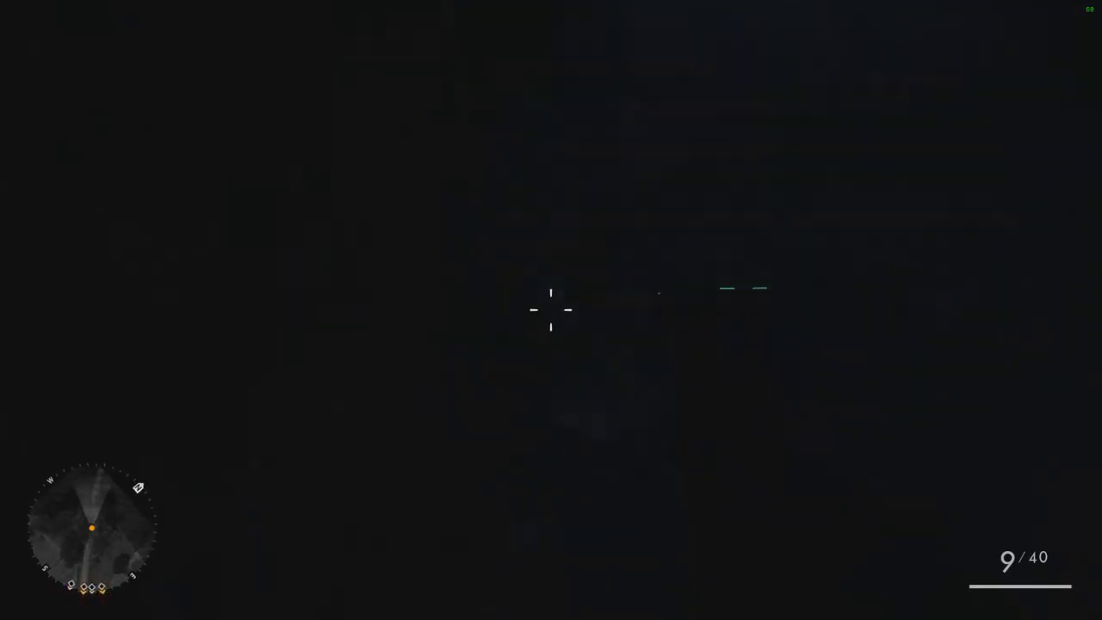
{"action": "key", "text": "w"}
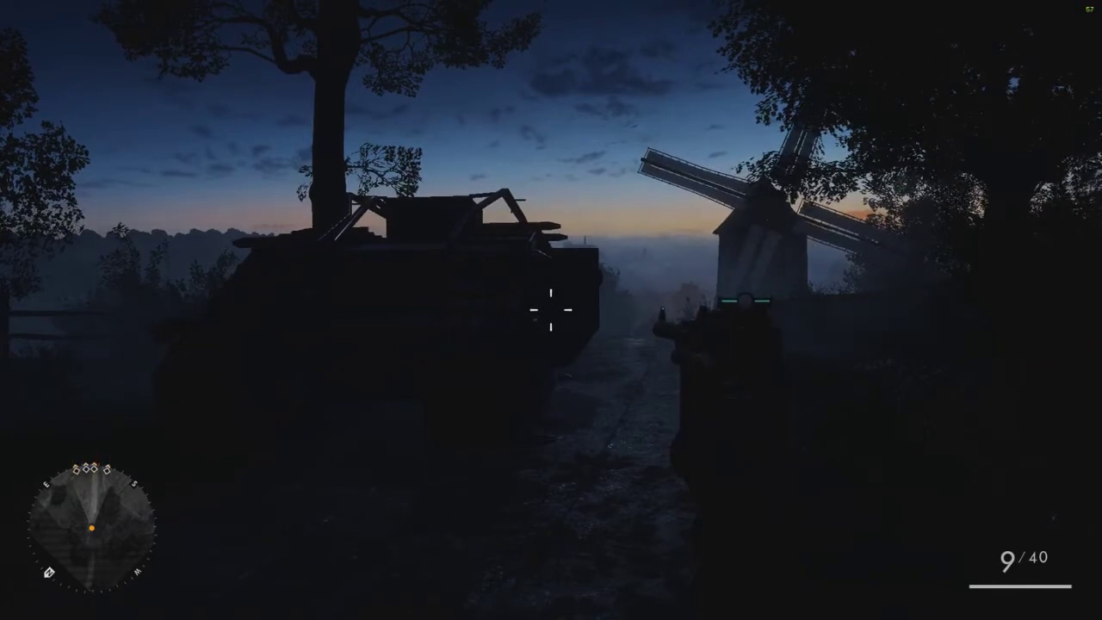
{"action": "key", "text": "d"}
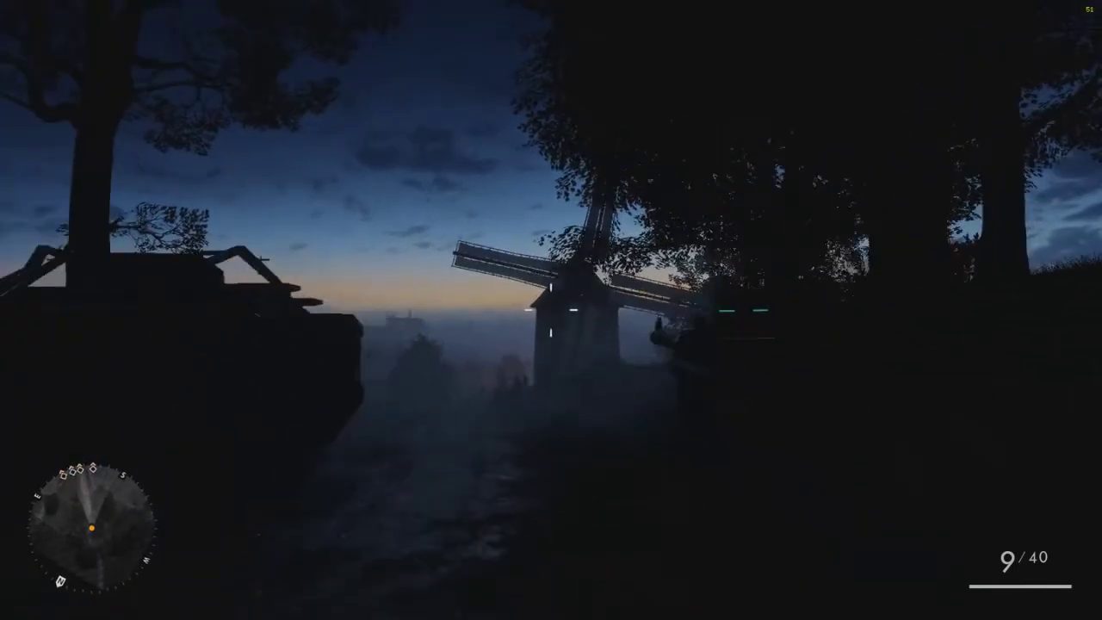
{"action": "key", "text": "w"}
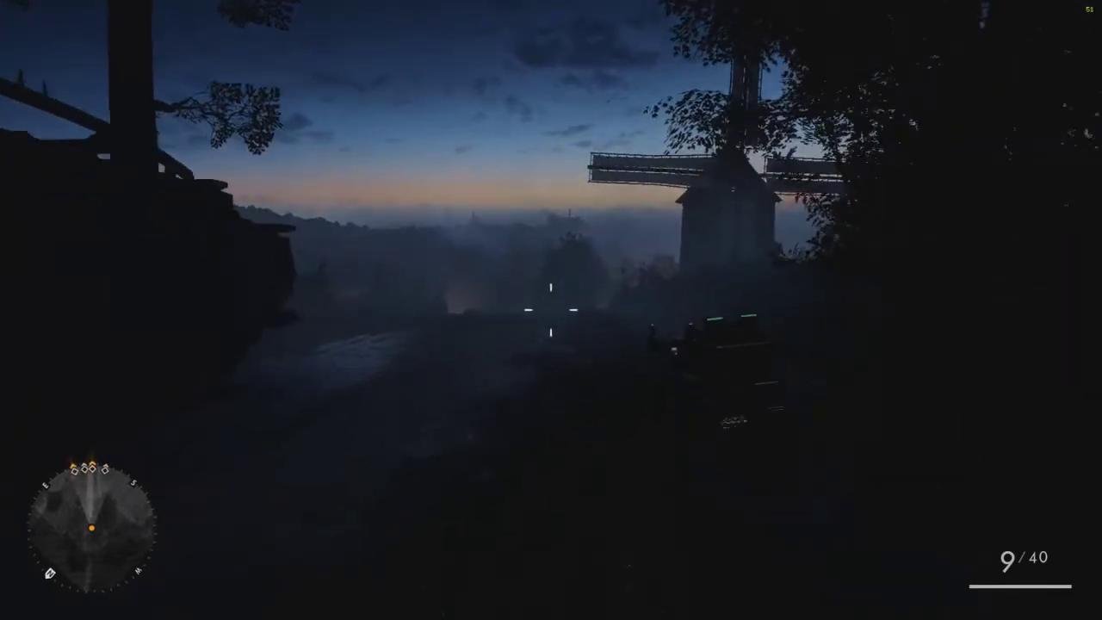
{"action": "key", "text": "w"}
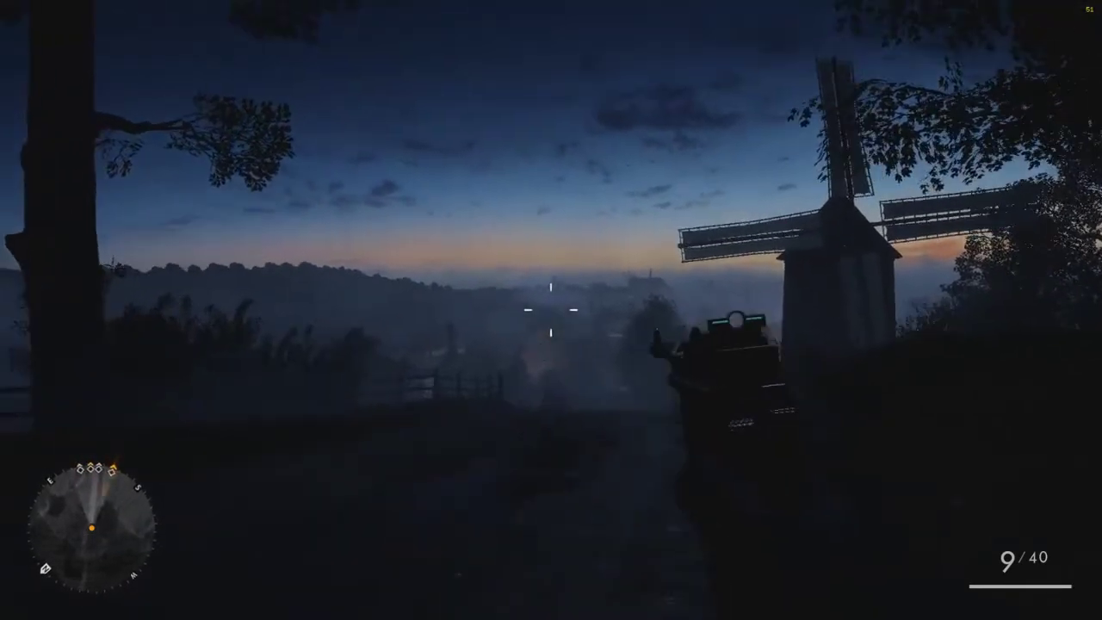
{"action": "key", "text": "w"}
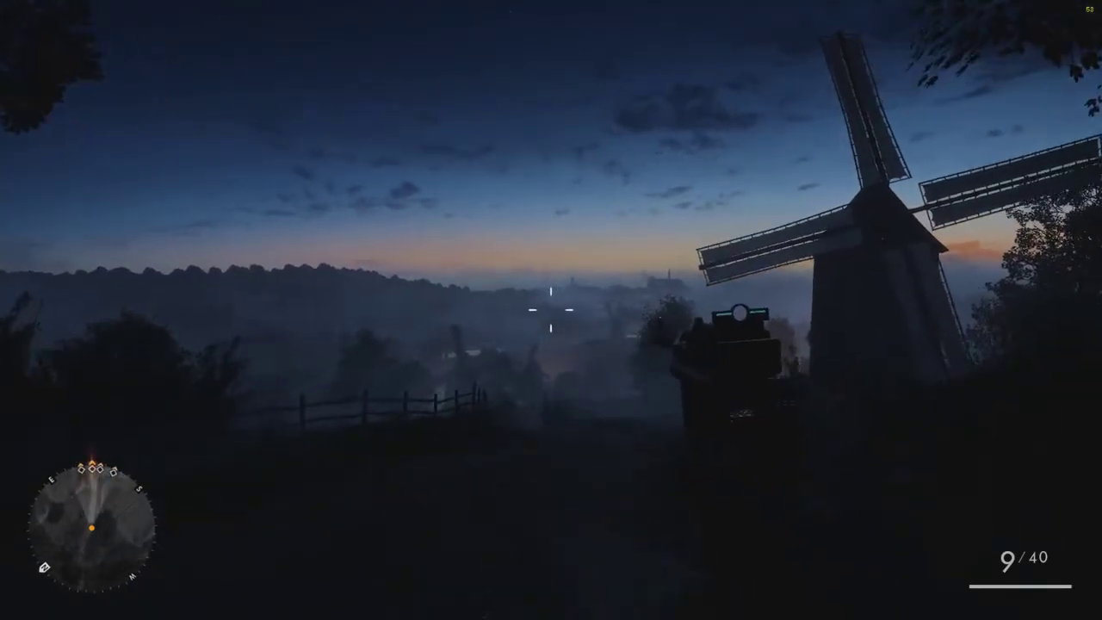
{"action": "key", "text": "w"}
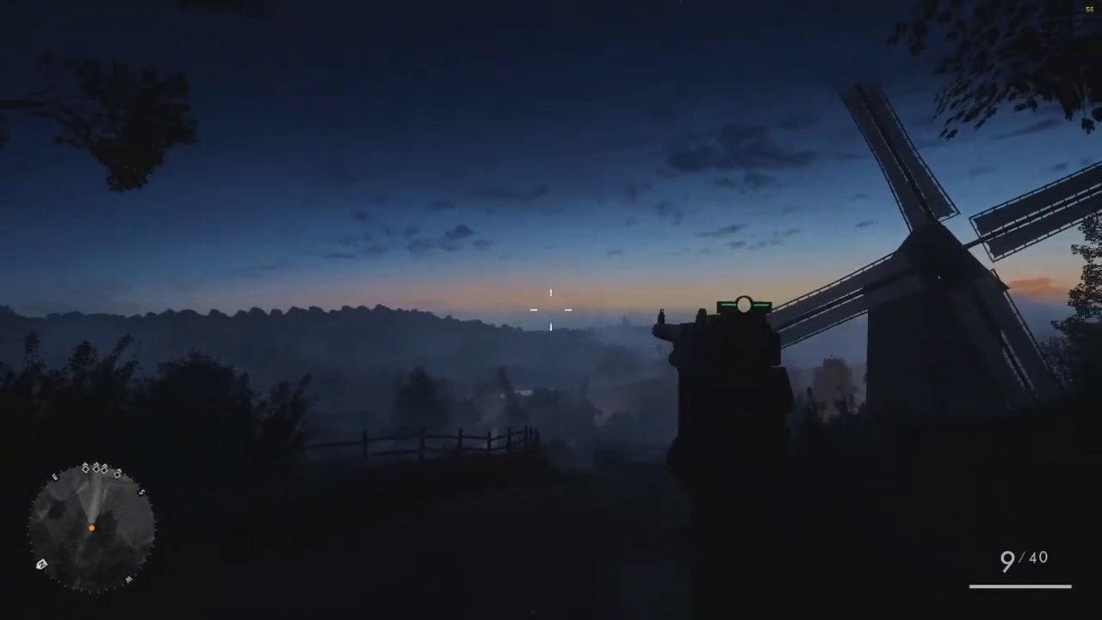
{"action": "key", "text": "w"}
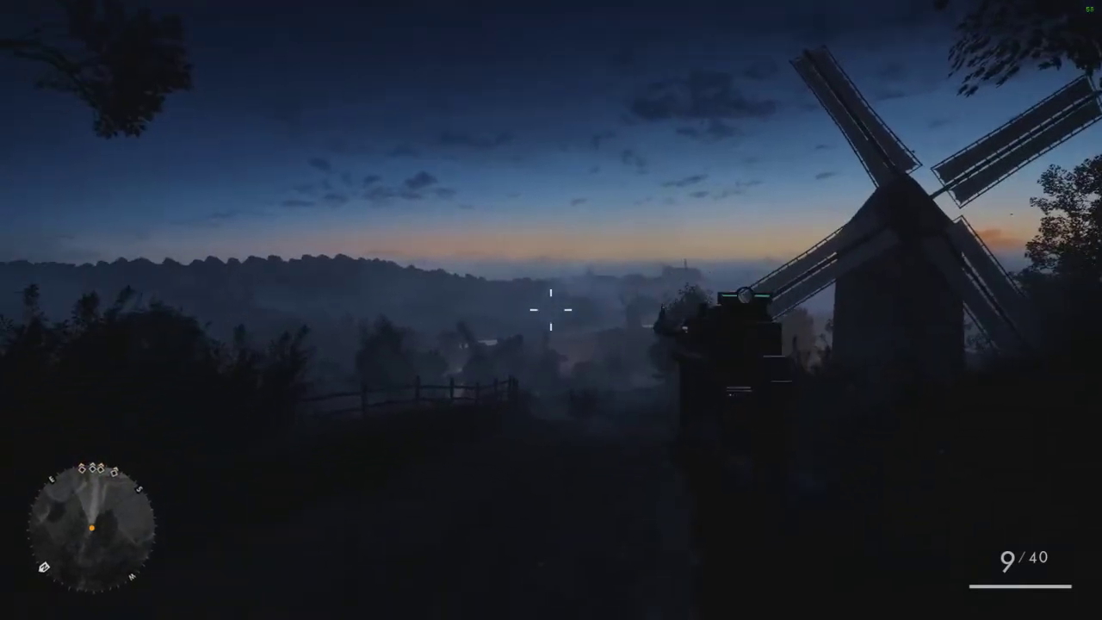
{"action": "key", "text": "w"}
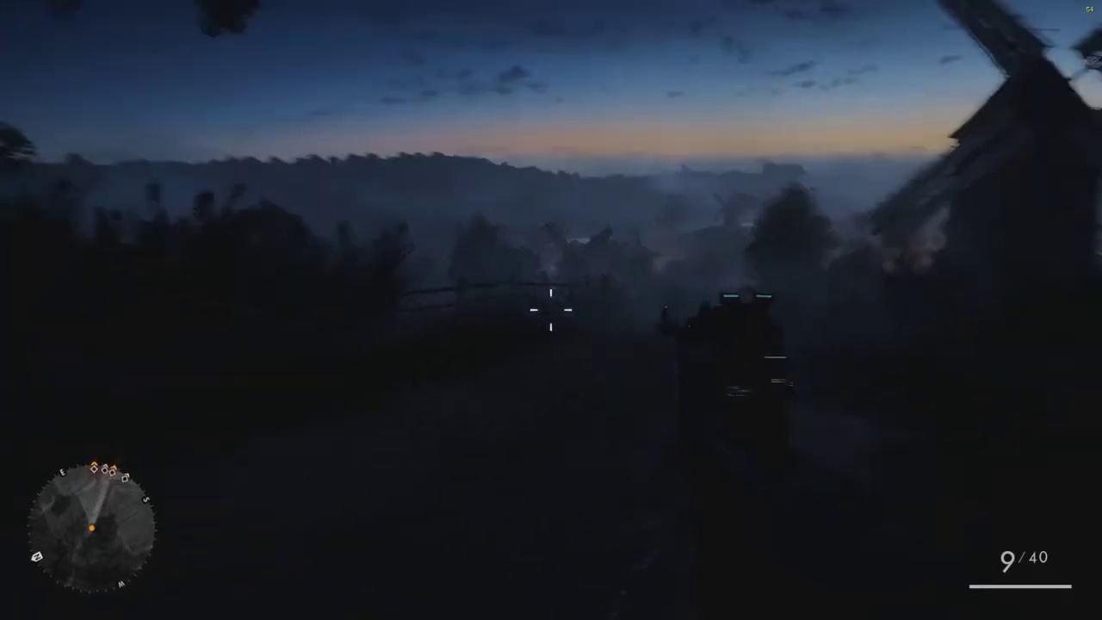
{"action": "key", "text": "w"}
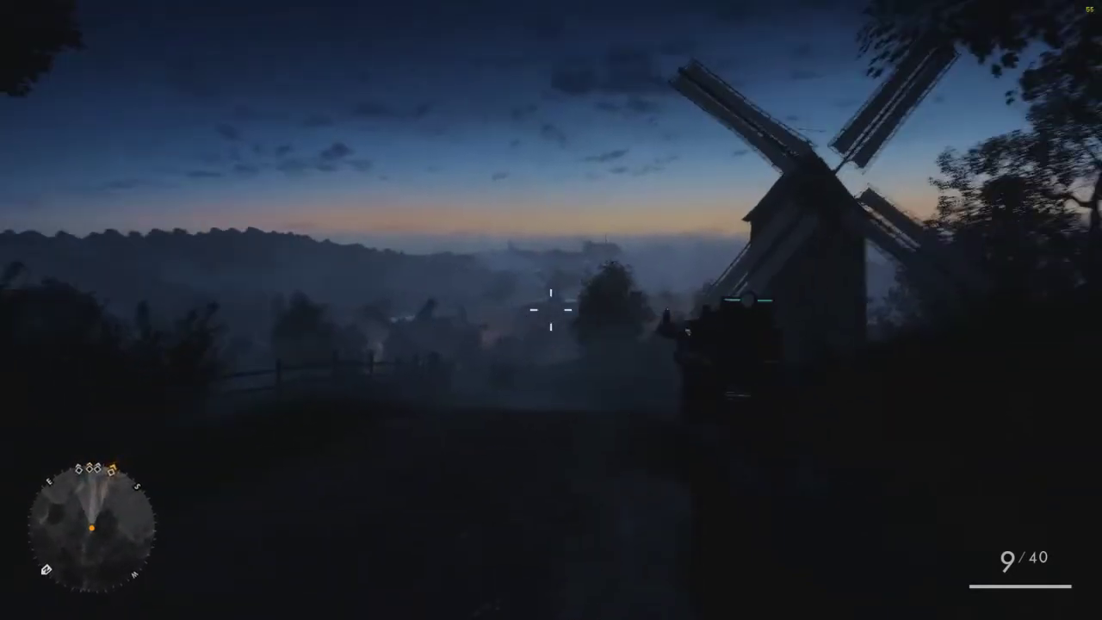
Walk around near the windmill, aim the rifle towards the valley, and turn back to the trees to check the frame rate.
{"action": "key", "text": "w"}
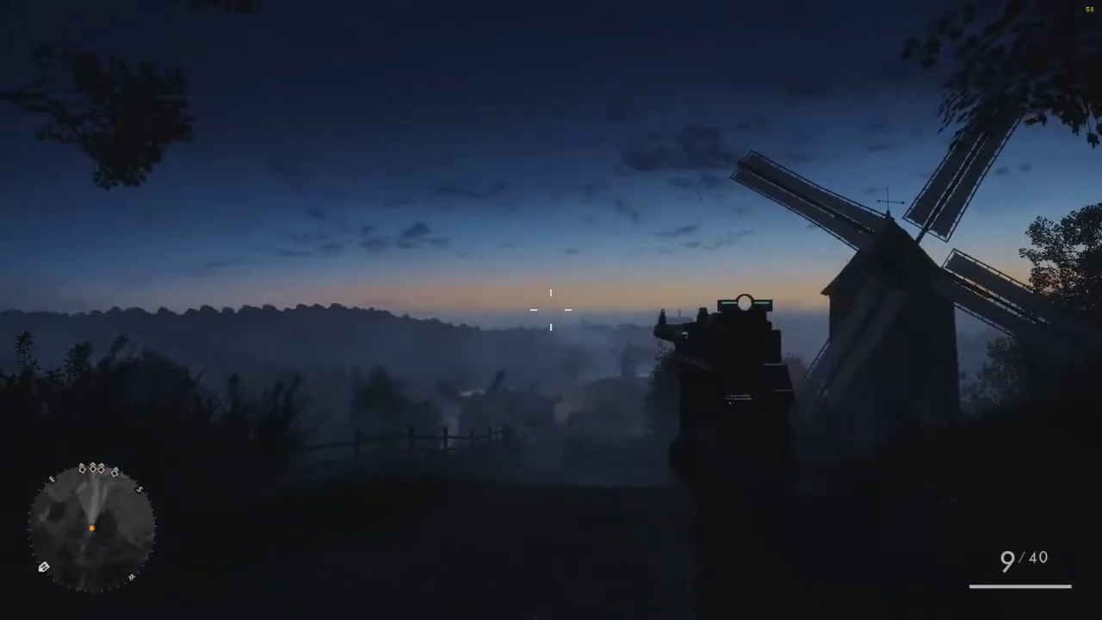
{"action": "right_click", "coordinate": [552, 310]}
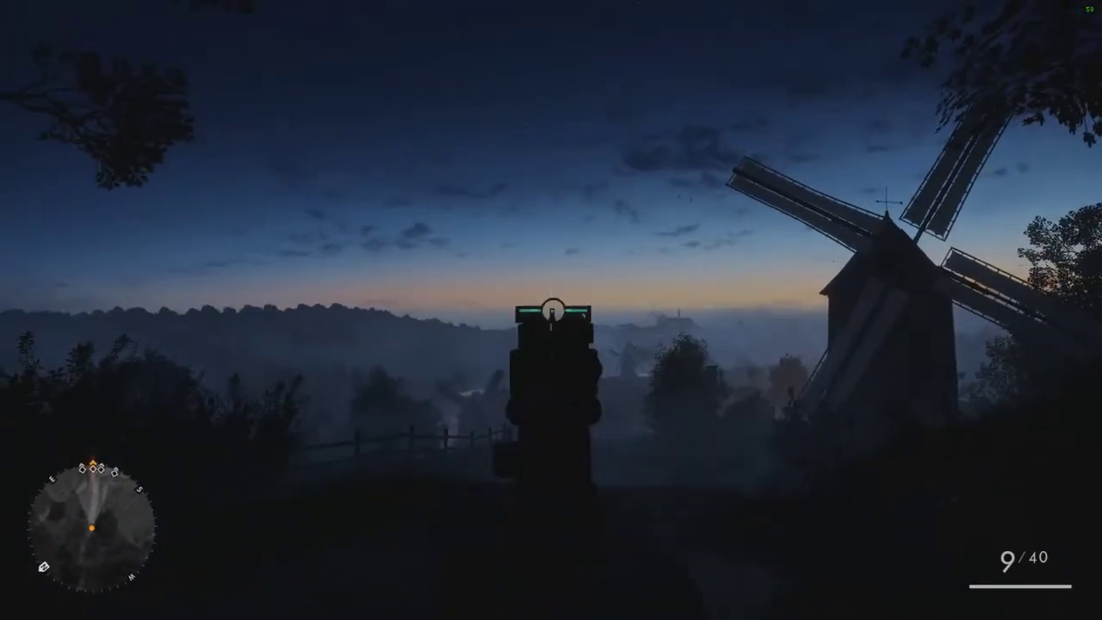
{"action": "right_click", "coordinate": [551, 310]}
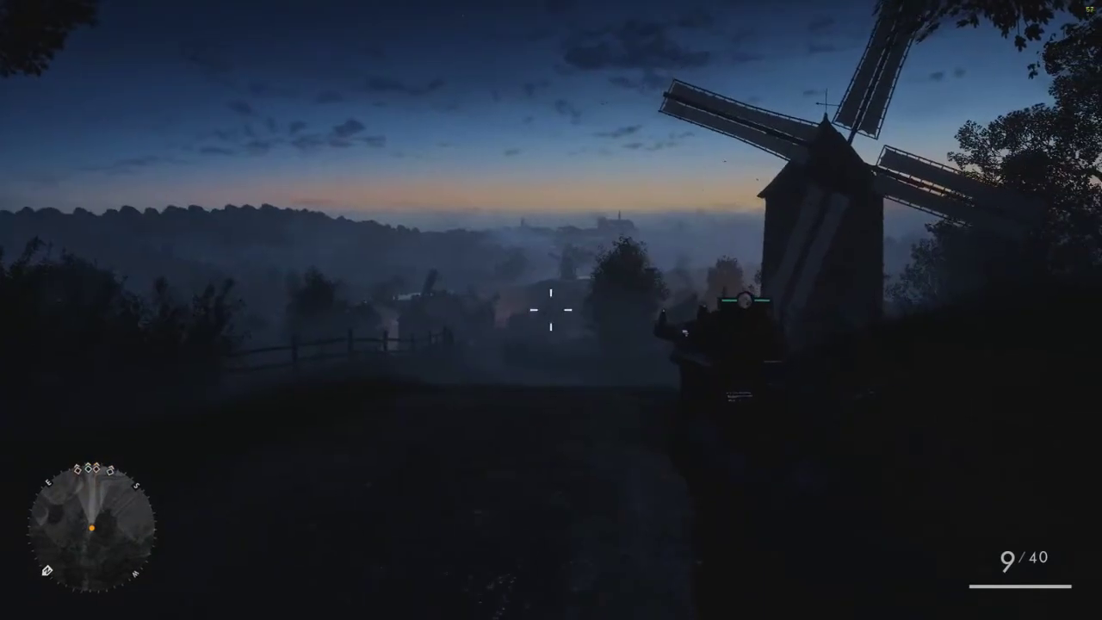
{"action": "key", "text": "w"}
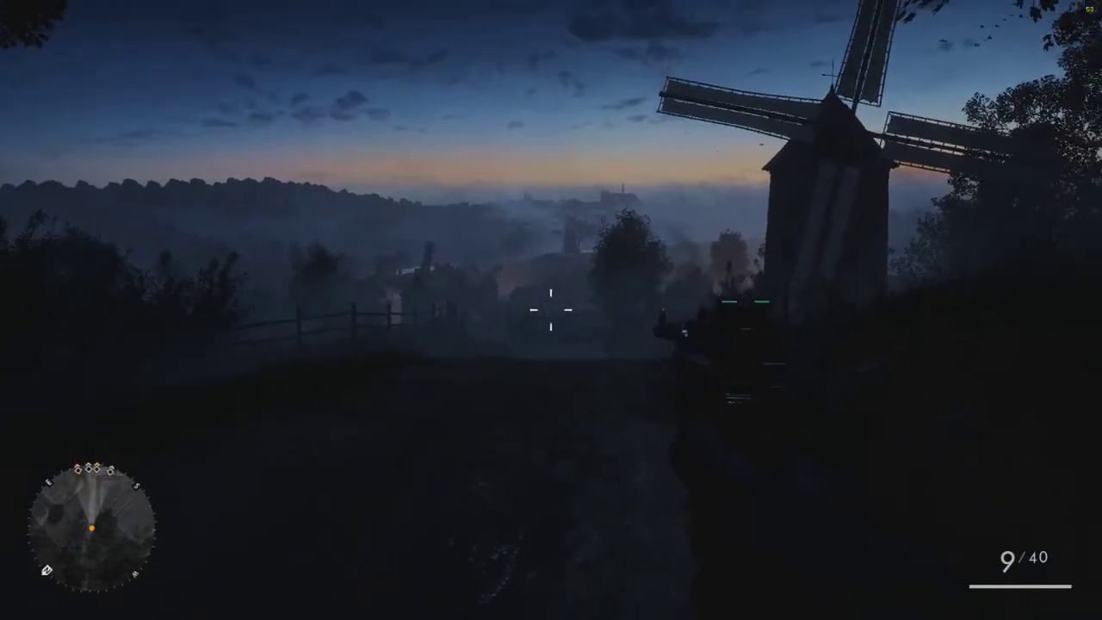
{"action": "key", "text": "w"}
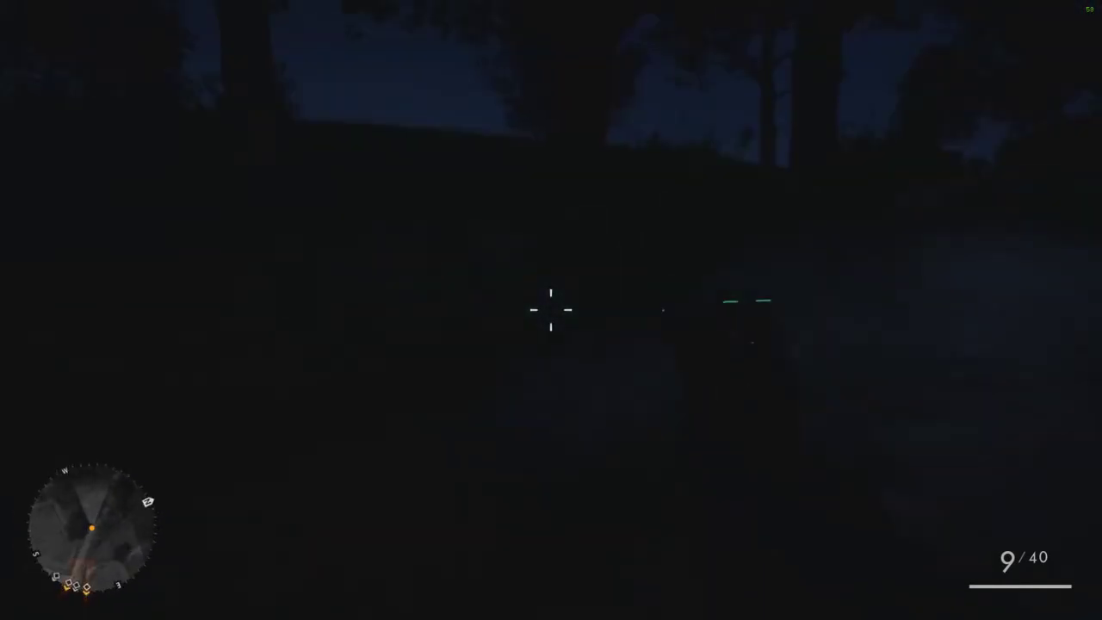
{"action": "key", "text": "w"}
Pause the game, open its basic video settings, and reduce Motion Blur to 0%.
{"action": "key", "text": "Escape"}
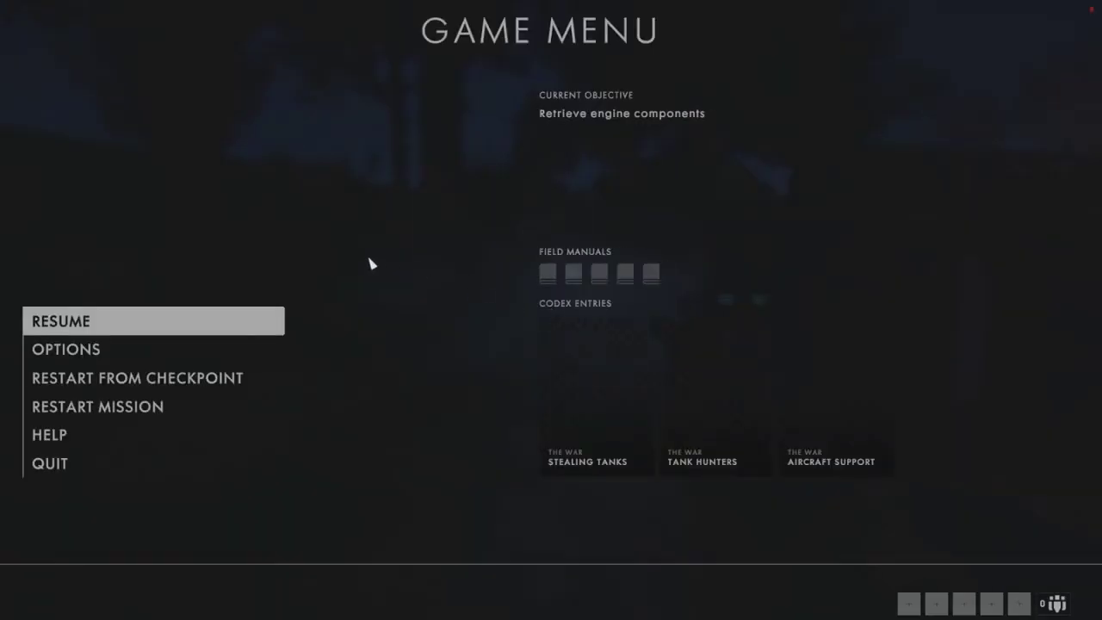
{"action": "left_click", "coordinate": [66, 350]}
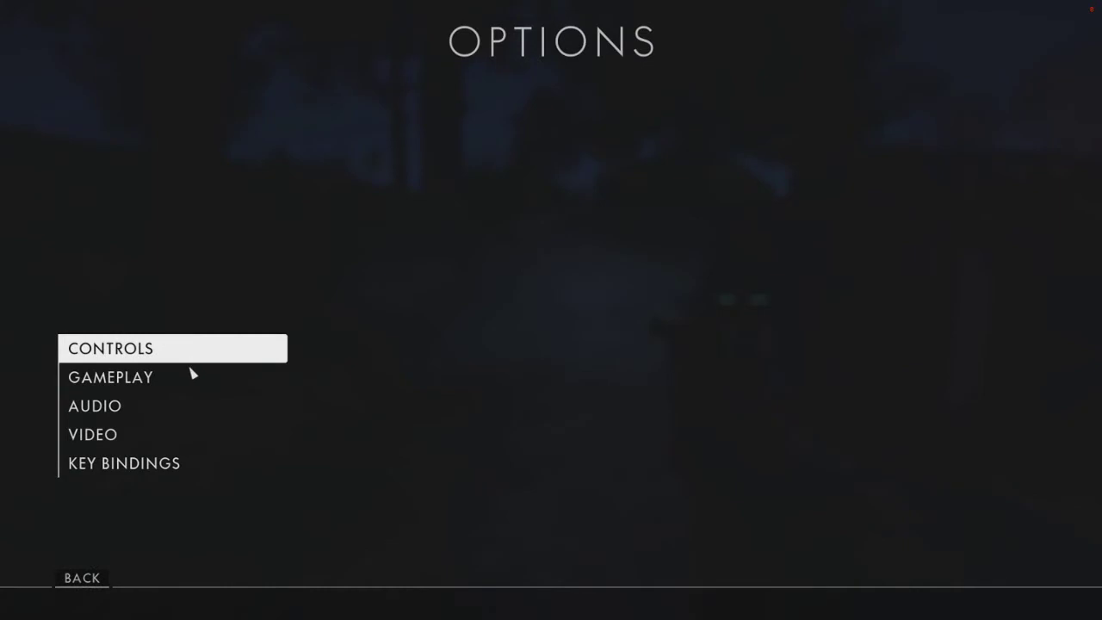
{"action": "left_click", "coordinate": [155, 436]}
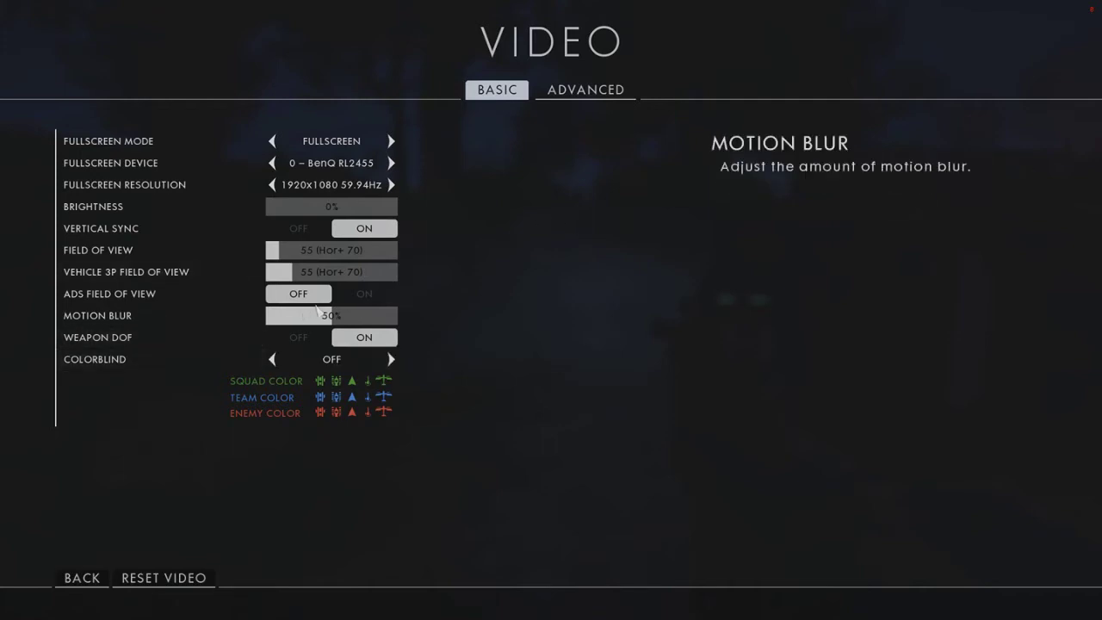
{"action": "left_click_drag", "start_coordinate": [312, 326], "coordinate": [210, 339]}
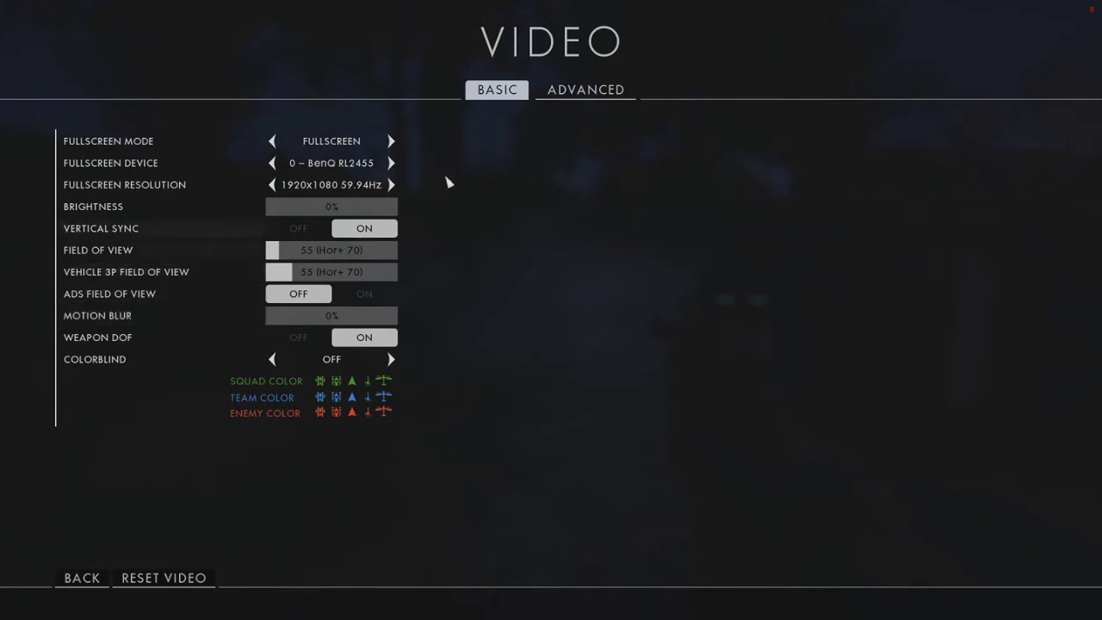
Turn off DX12 in the advanced video settings and acknowledge the restart notice.
{"action": "left_click", "coordinate": [586, 93]}
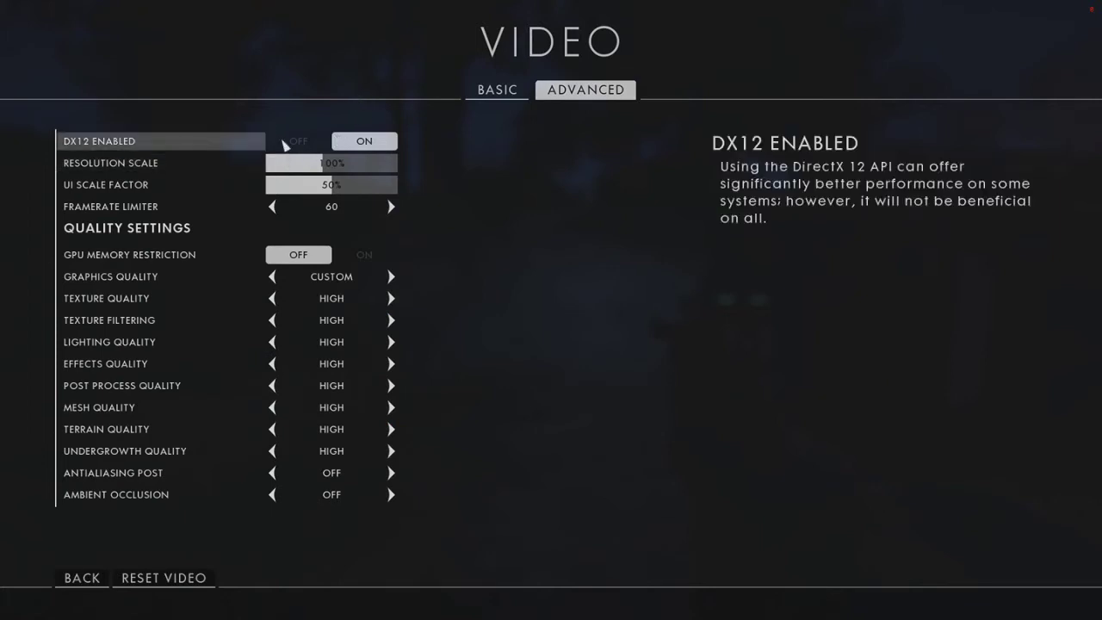
{"action": "left_click", "coordinate": [289, 144]}
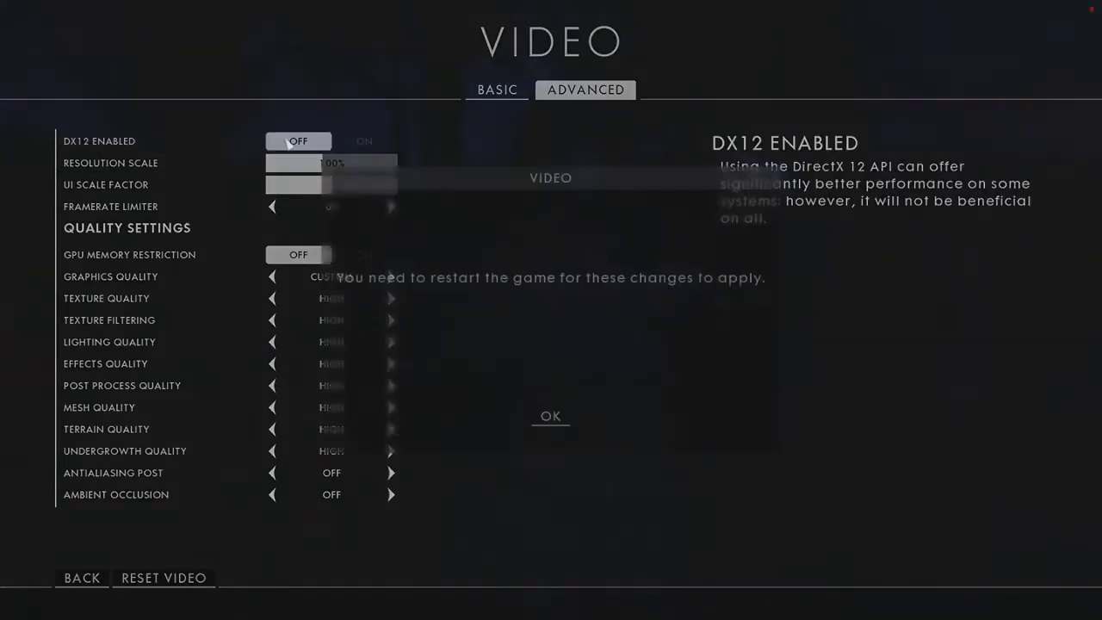
{"action": "left_click", "coordinate": [551, 416]}
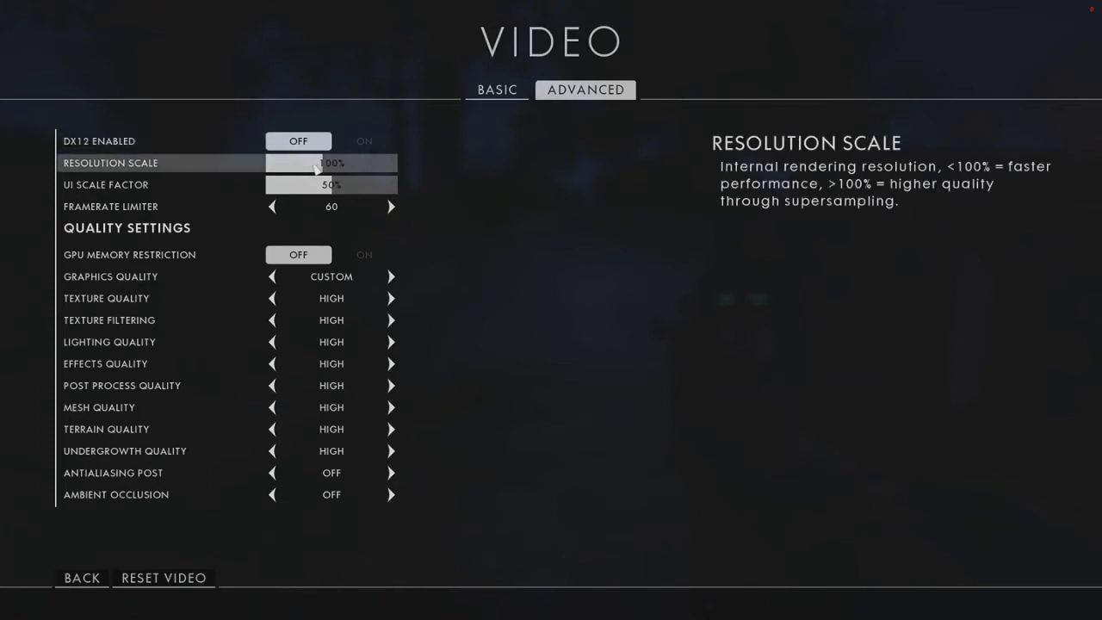
Lower the Resolution Scale to 25%, recheck the advanced video settings, and return to the game menu.
{"action": "left_click_drag", "start_coordinate": [316, 169], "coordinate": [214, 167]}
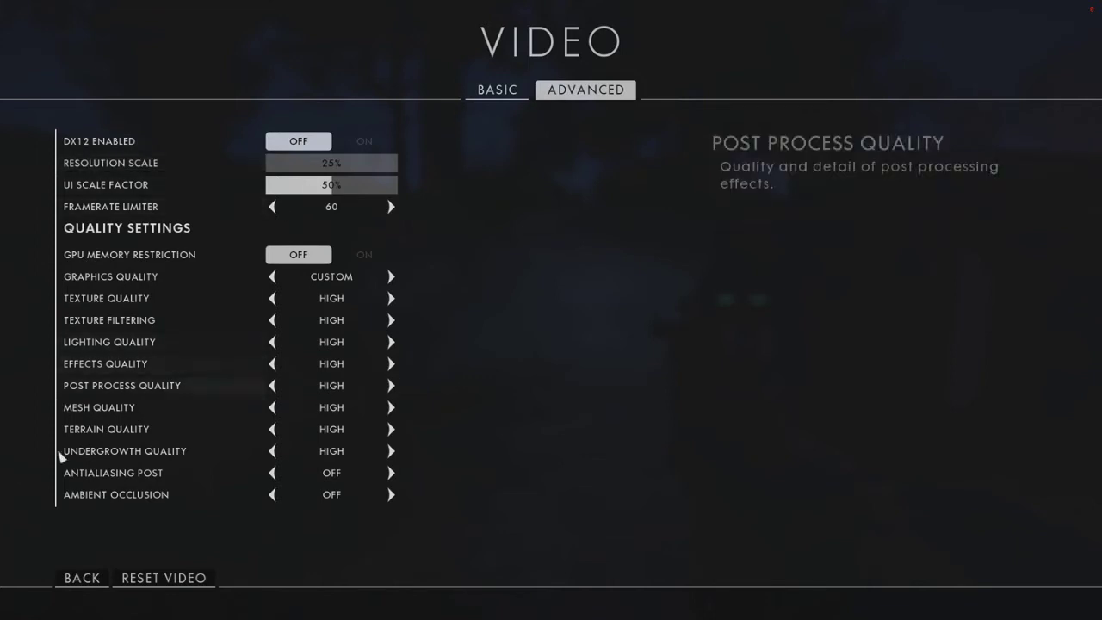
{"action": "left_click", "coordinate": [72, 580]}
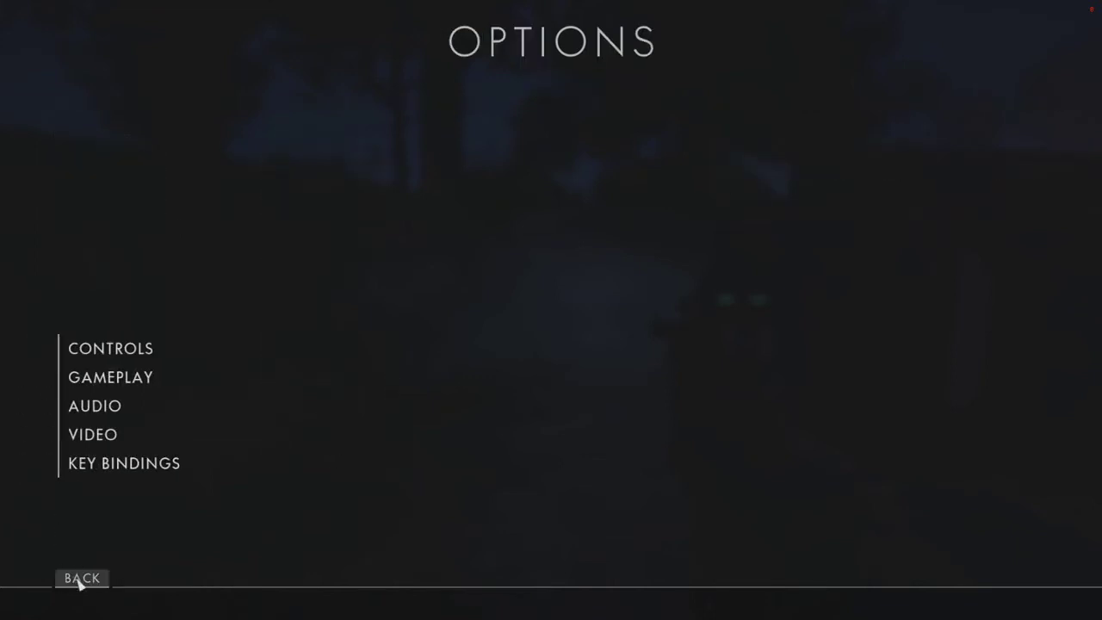
{"action": "left_click", "coordinate": [128, 433]}
{"action": "left_click", "coordinate": [585, 90]}
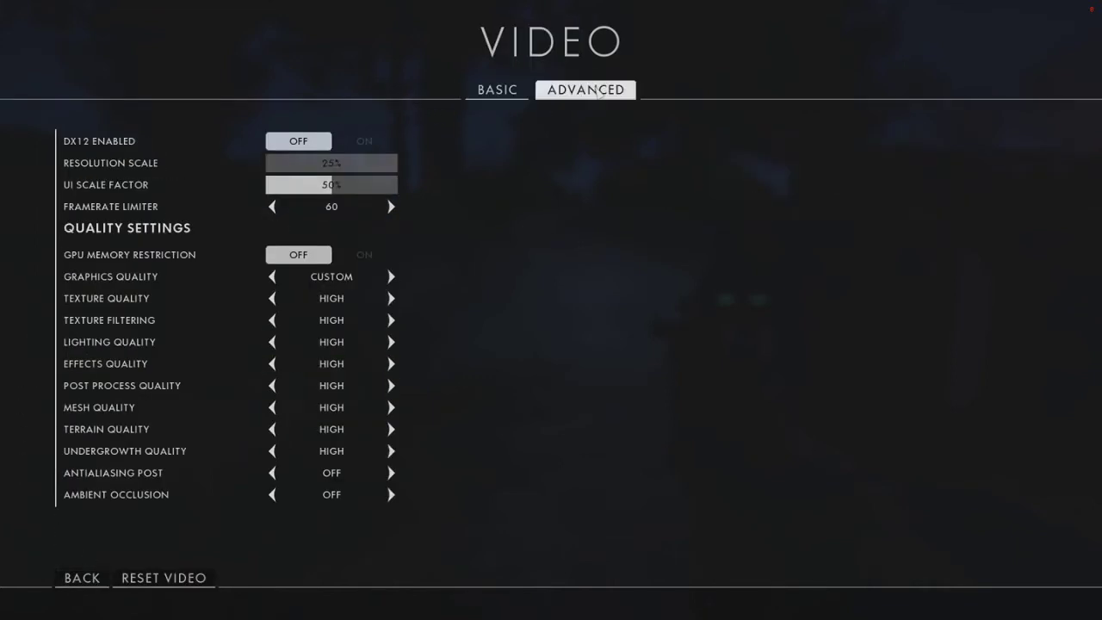
{"action": "left_click", "coordinate": [80, 583]}
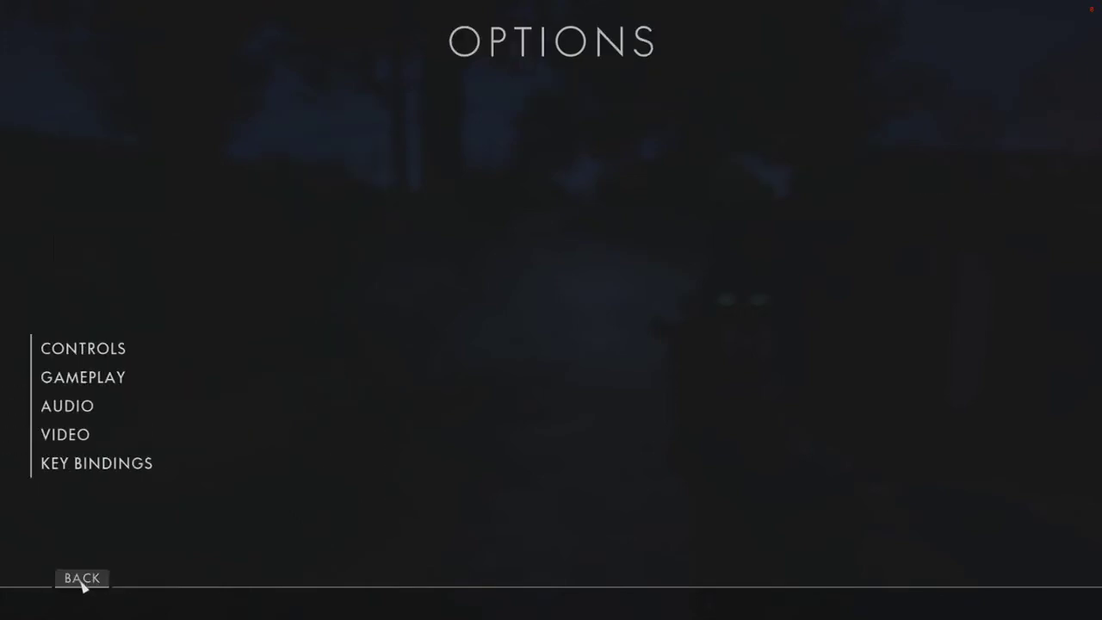
{"action": "left_click", "coordinate": [82, 583]}
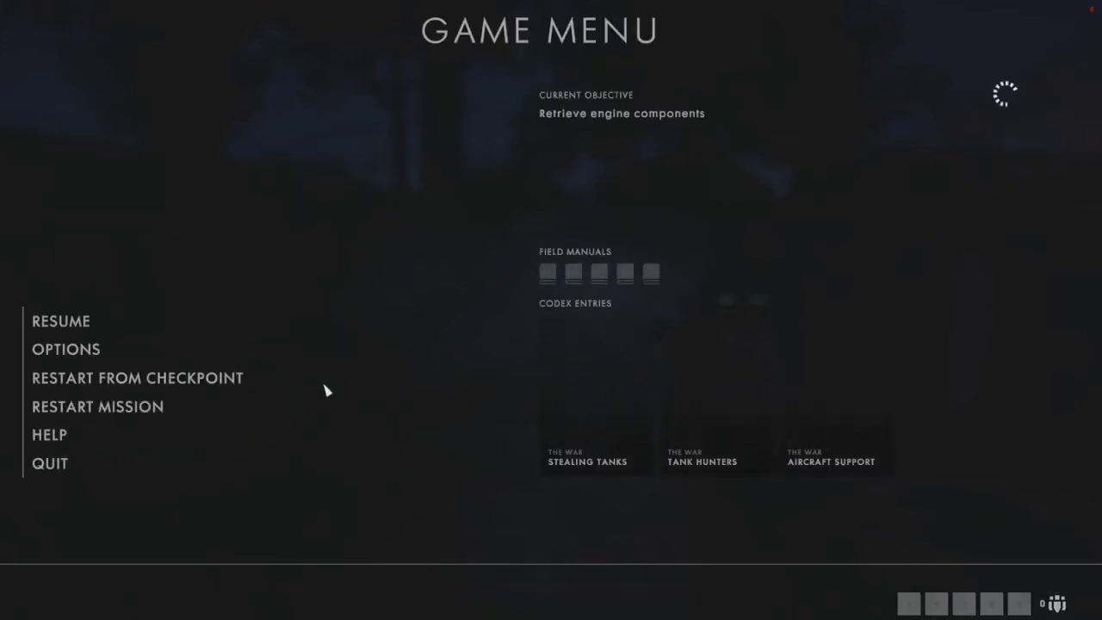
Resume the game and walk along the dark tree-lined path to check the frame rate on the FPS counter.
{"action": "left_click", "coordinate": [115, 319]}
{"action": "key", "text": "w"}
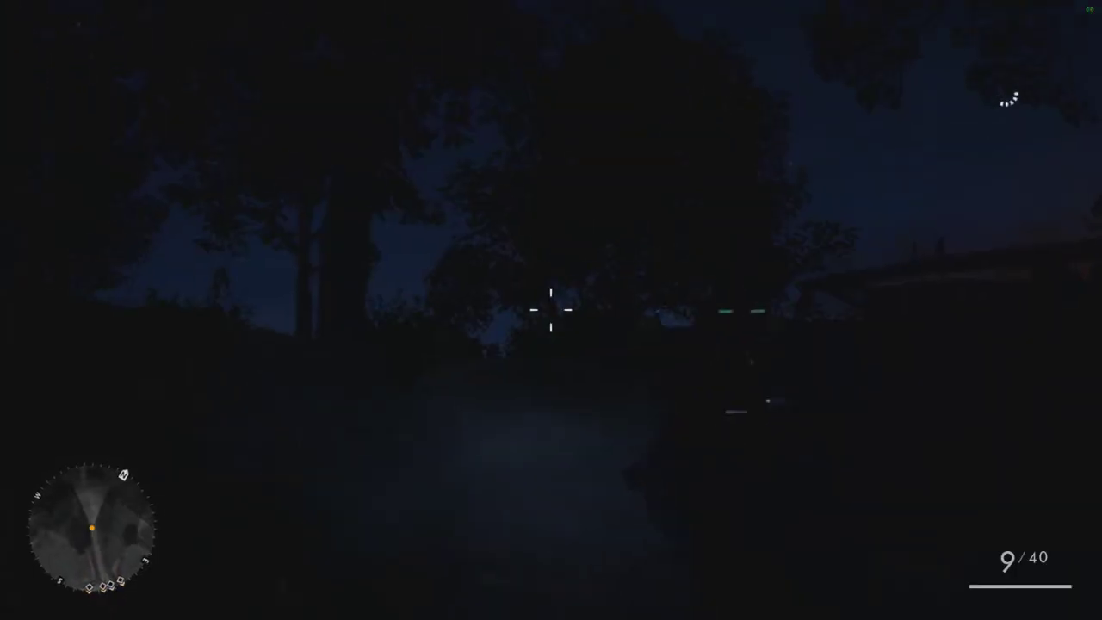
{"action": "key", "text": "w"}
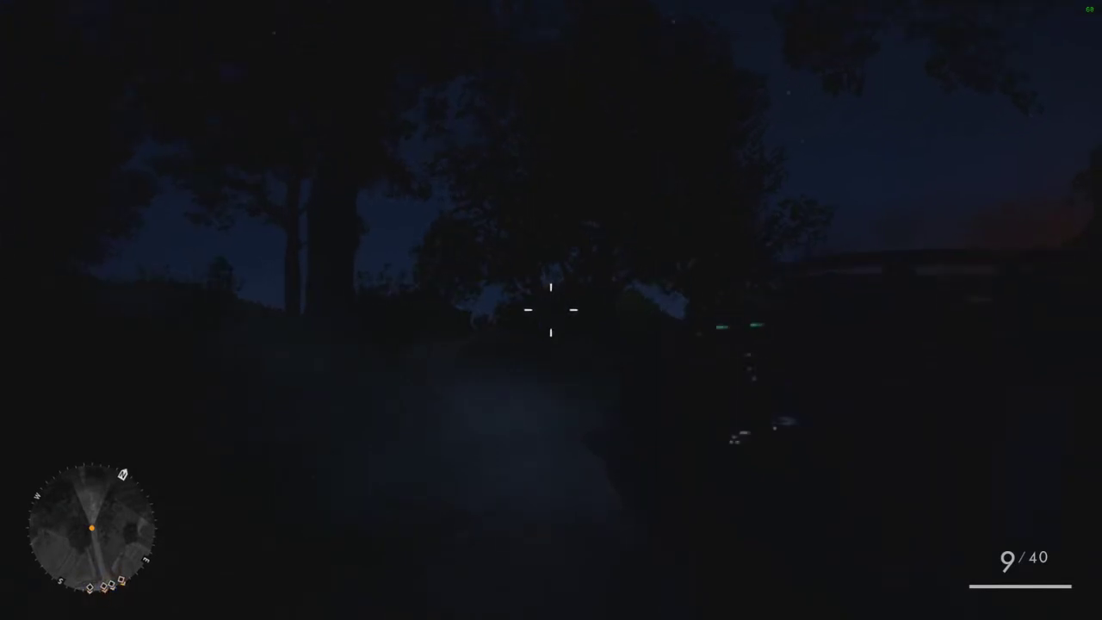
{"action": "key", "text": "w"}
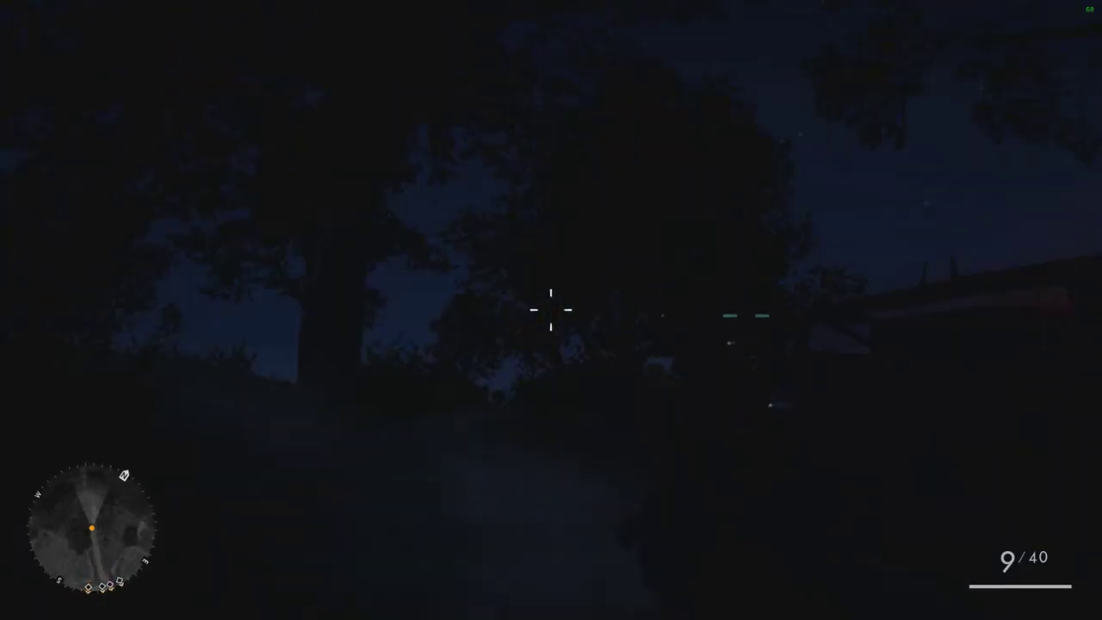
{"action": "key", "text": "w"}
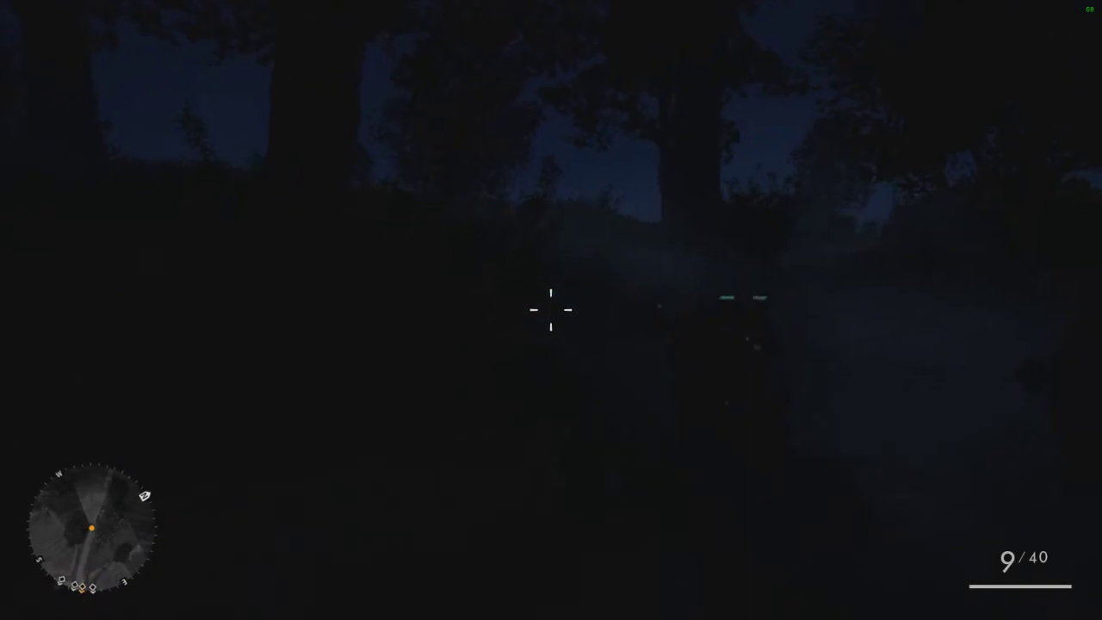
{"action": "key", "text": "w"}
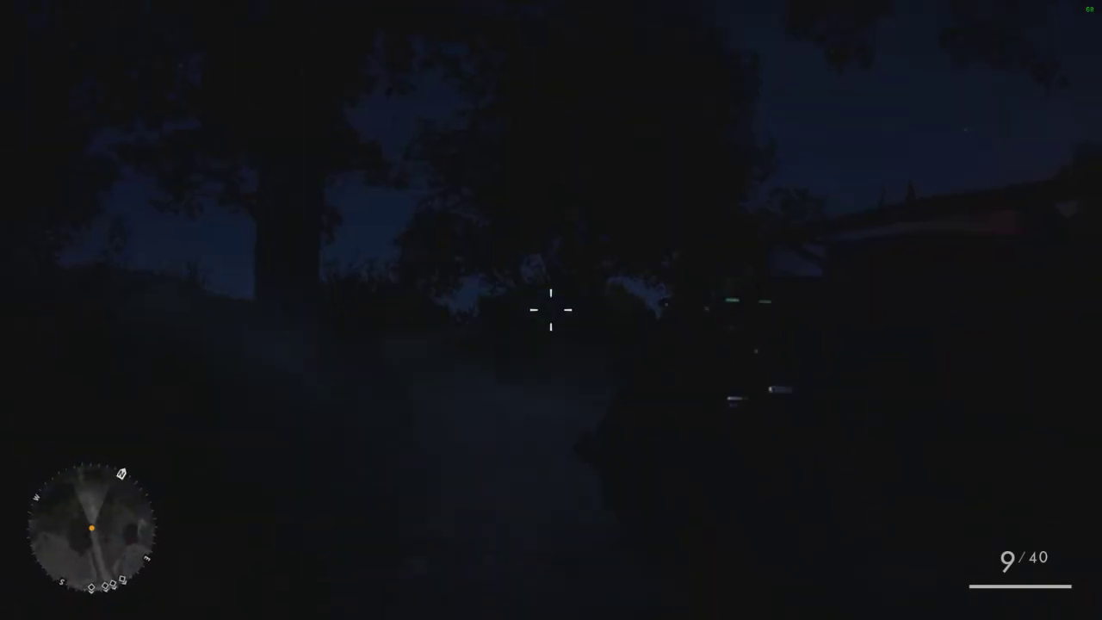
{"action": "key", "text": "w"}
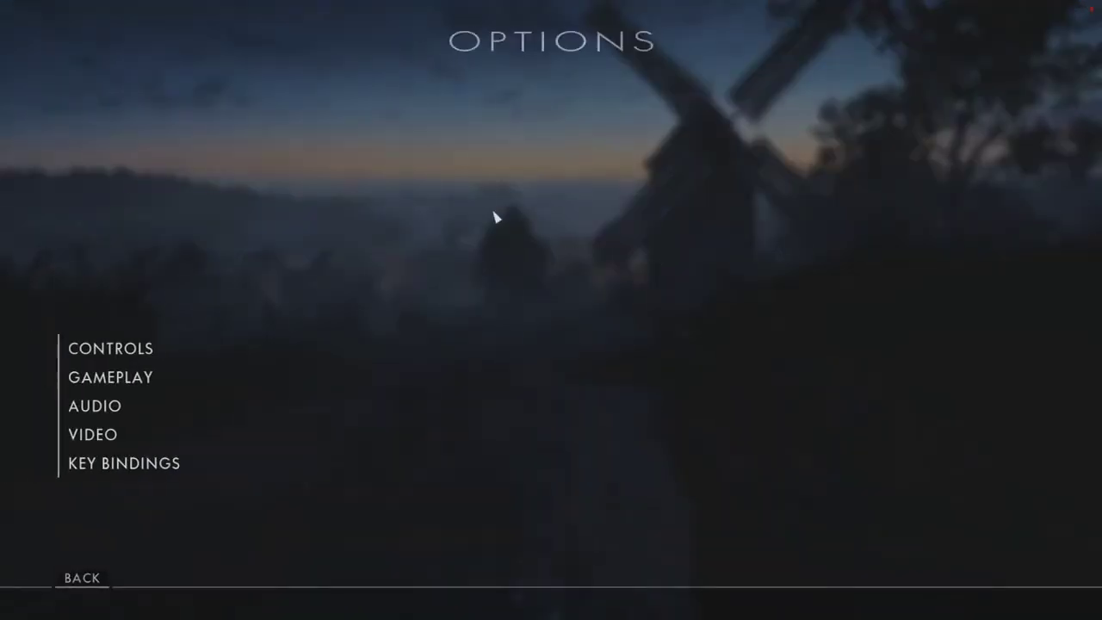
Set the Resolution Scale to 50% in the advanced video settings, and resume the game to check the frame rate near the windmill.
{"action": "left_click", "coordinate": [151, 435]}
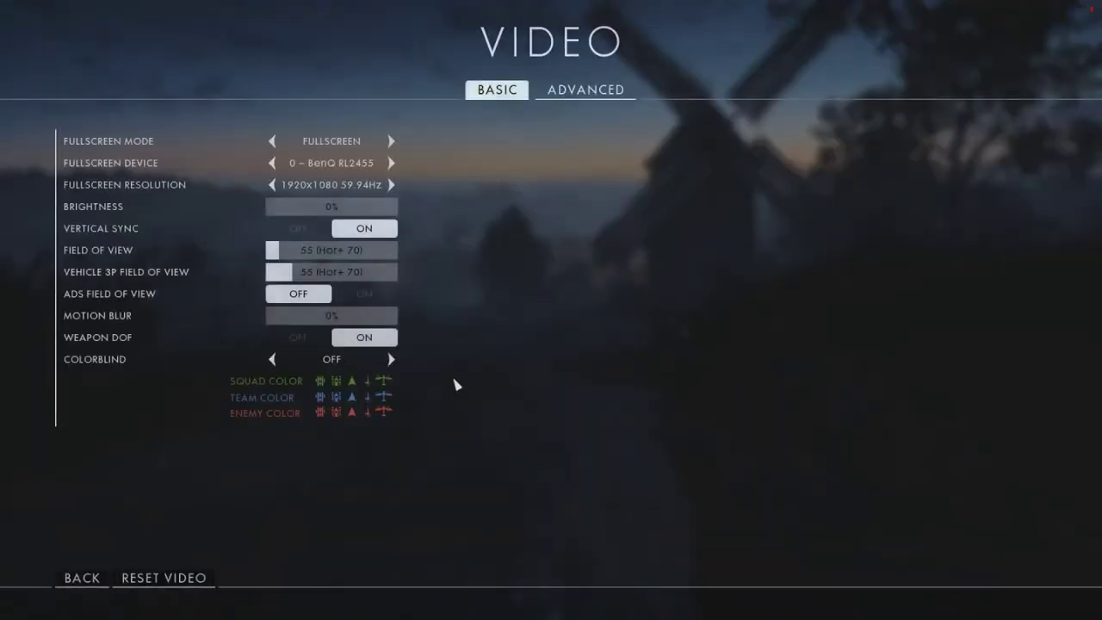
{"action": "left_click", "coordinate": [553, 101]}
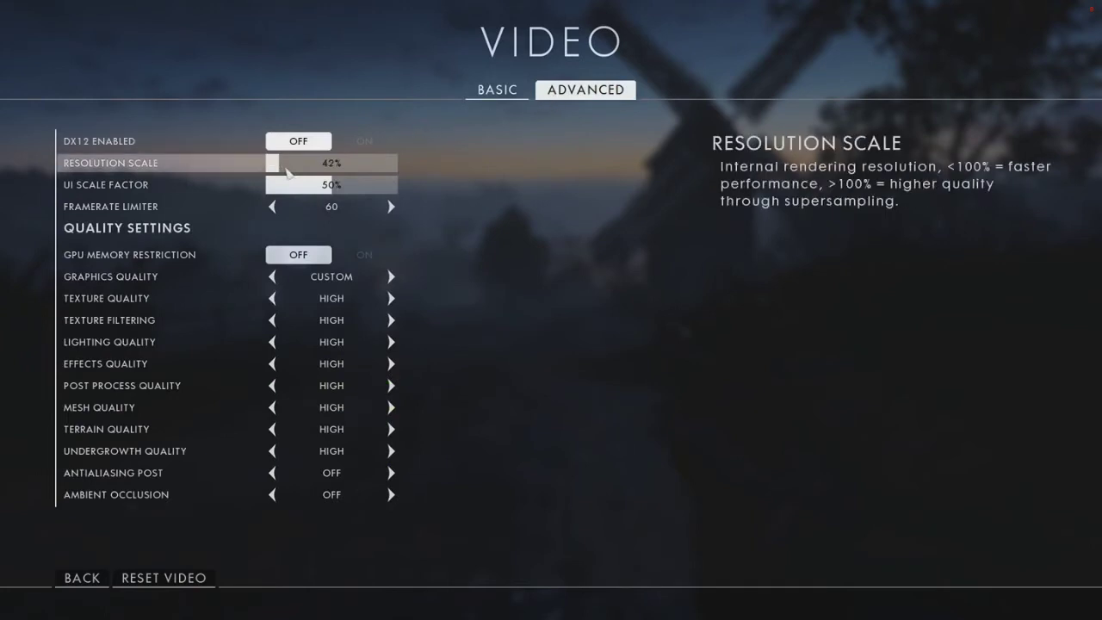
{"action": "left_click", "coordinate": [94, 584]}
{"action": "left_click", "coordinate": [97, 582]}
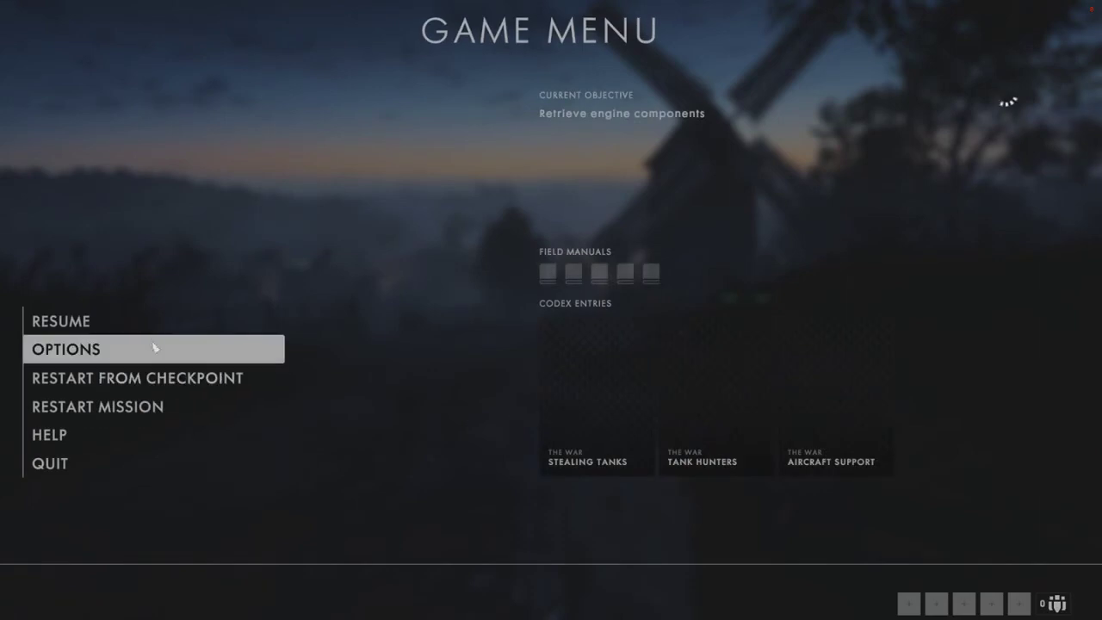
{"action": "left_click", "coordinate": [147, 322]}
{"action": "key", "text": "w"}
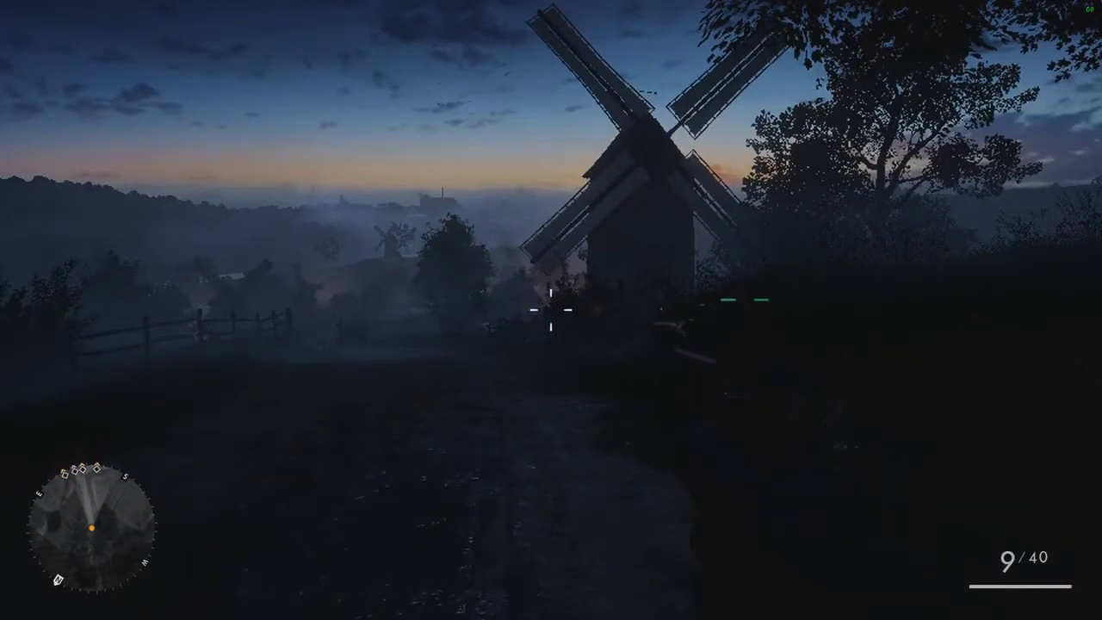
Raise the Resolution Scale to 200% in the advanced video settings, and resume walking near the windmill to check the frame rate.
{"action": "key", "text": "Escape"}
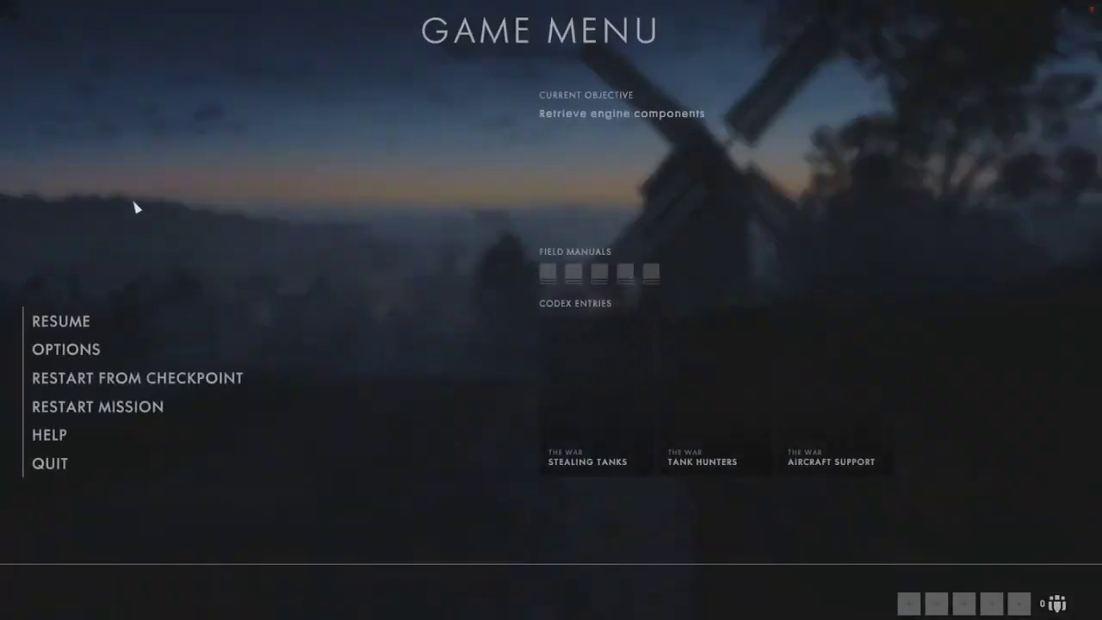
{"action": "left_click", "coordinate": [148, 350]}
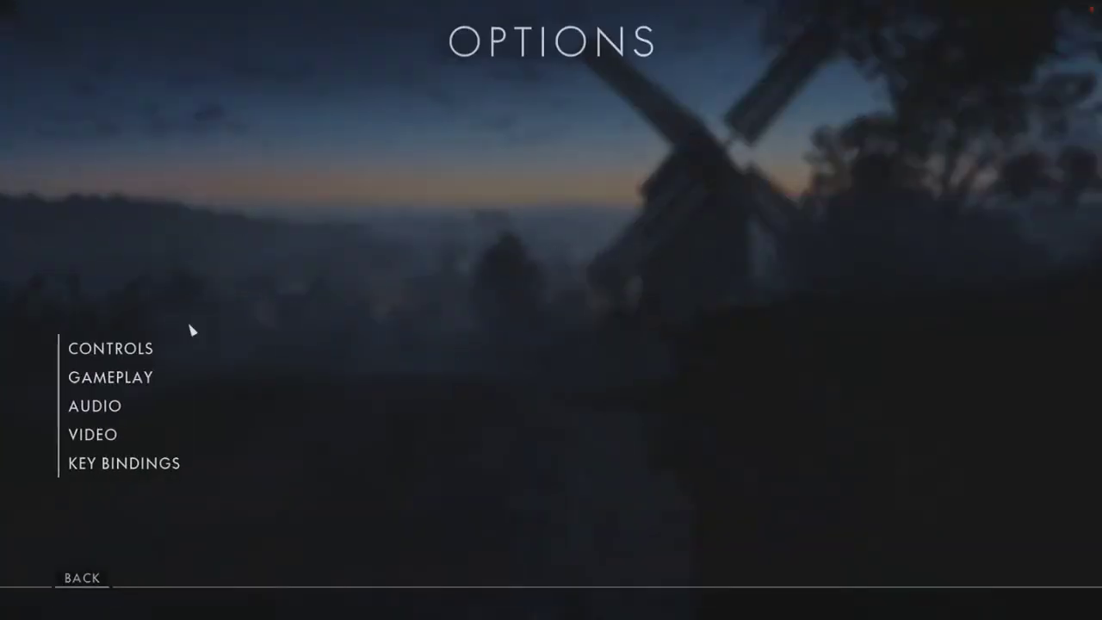
{"action": "left_click", "coordinate": [81, 439]}
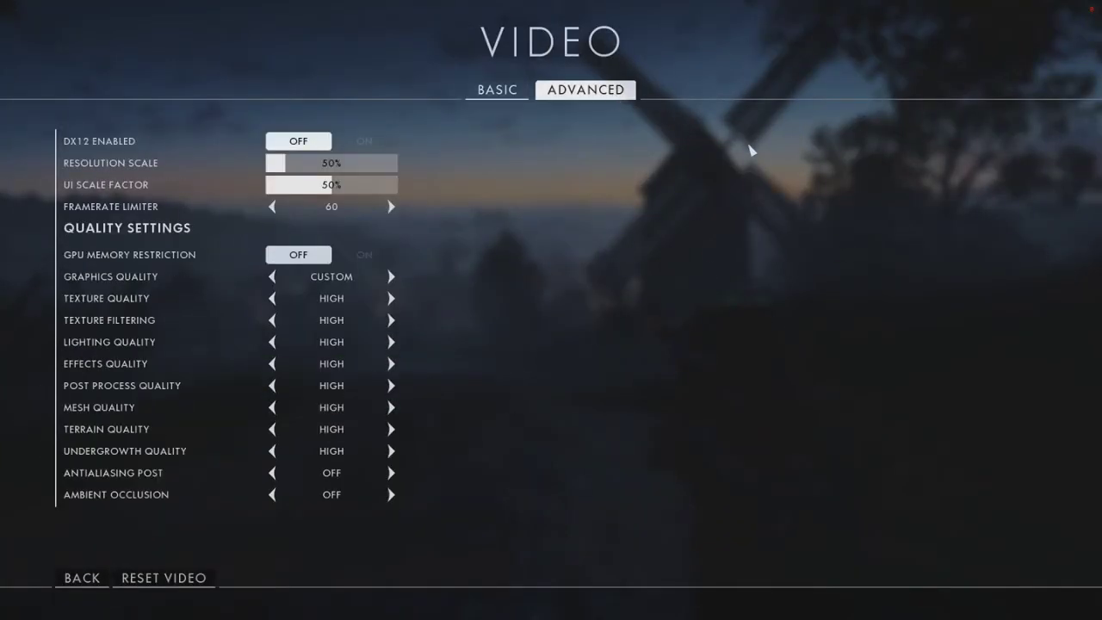
{"action": "left_click_drag", "start_coordinate": [364, 172], "coordinate": [405, 171]}
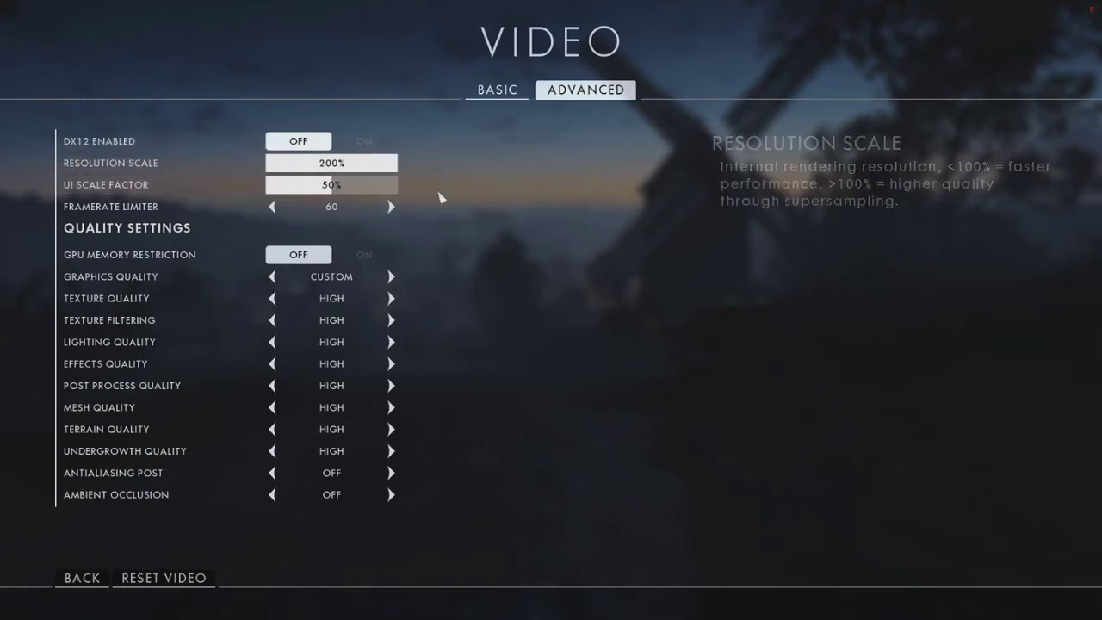
{"action": "left_click", "coordinate": [86, 584]}
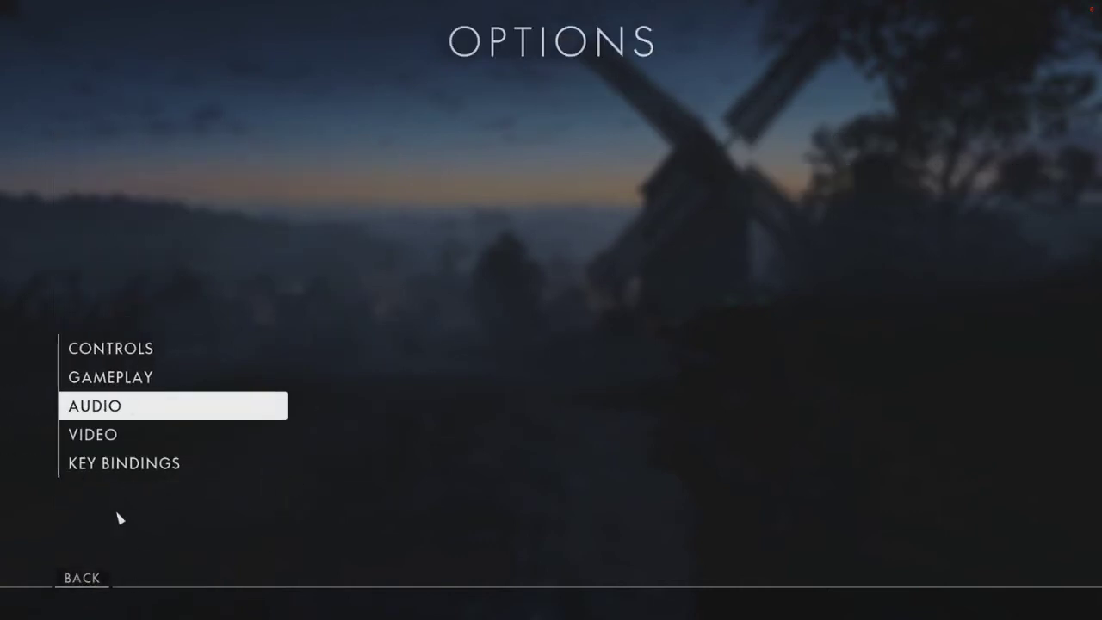
{"action": "left_click", "coordinate": [96, 580]}
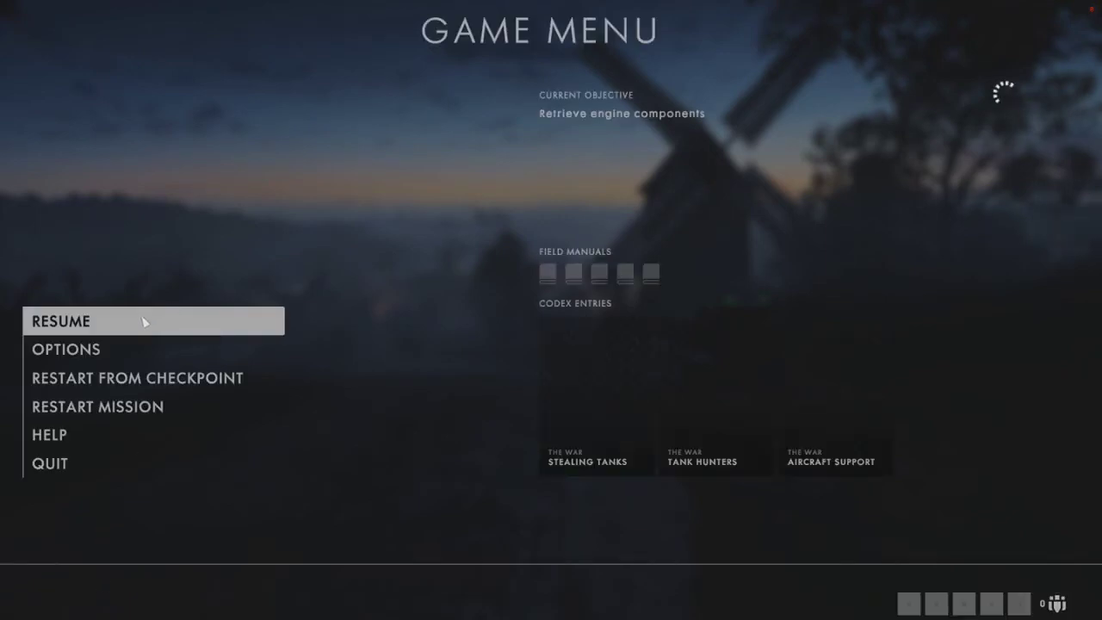
{"action": "left_click", "coordinate": [143, 321]}
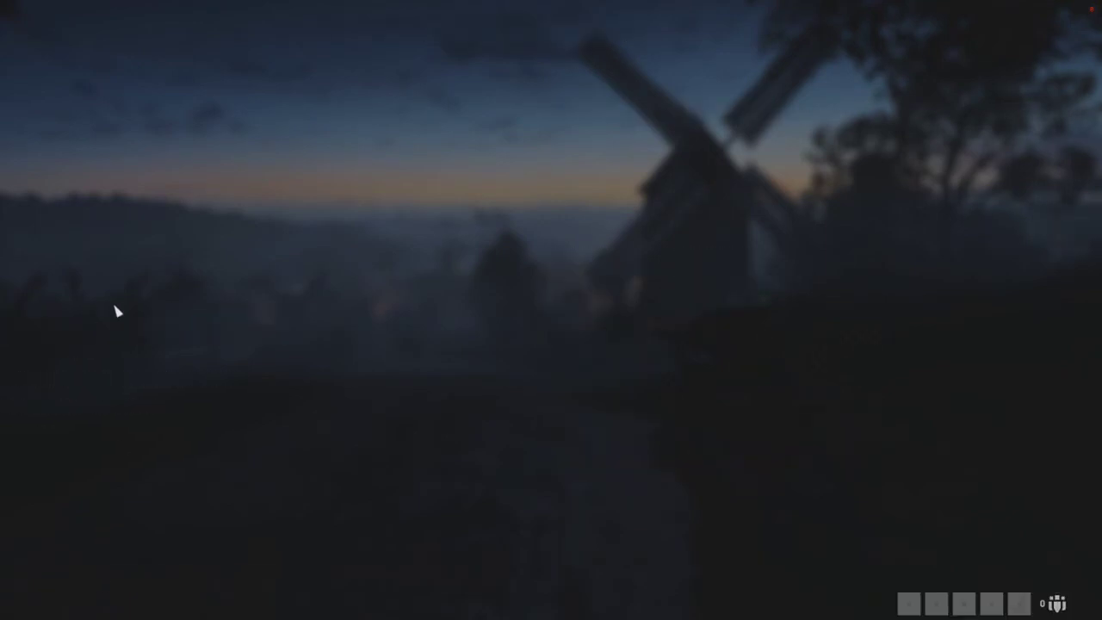
{"action": "key", "text": "w"}
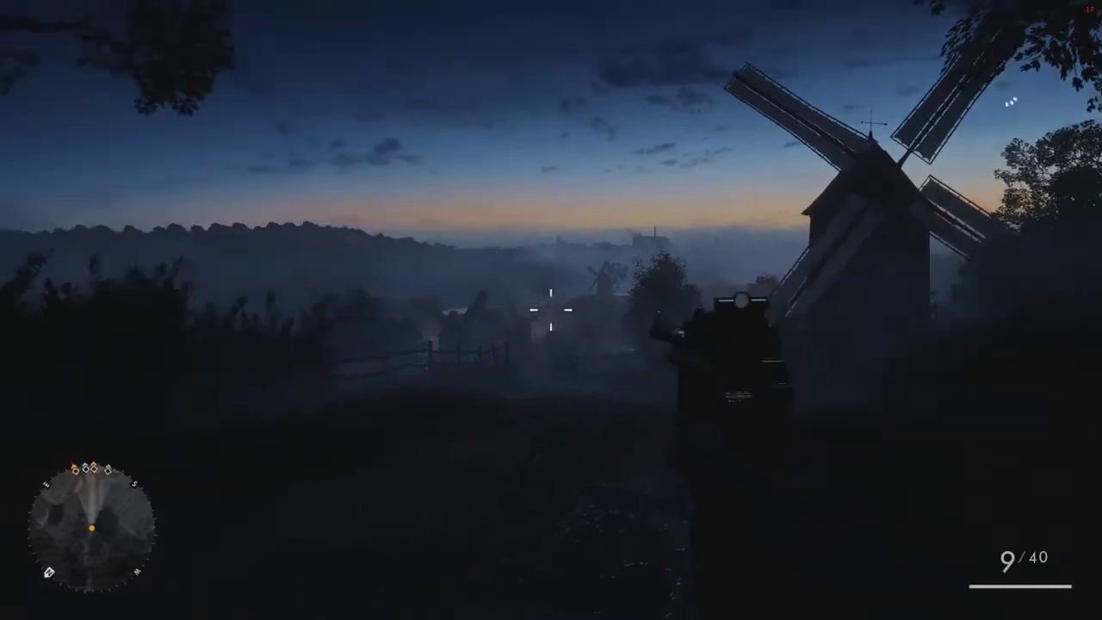
Walk on near the windmill at the 200% Resolution Scale and aim the weapon to check the frame rate.
{"action": "key", "text": "w"}
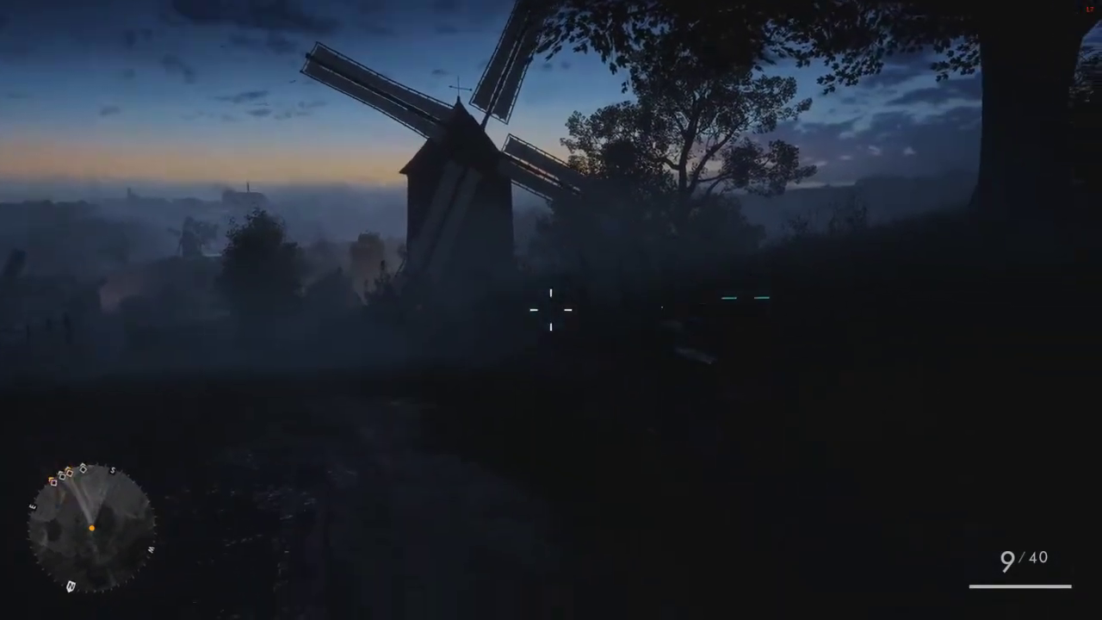
{"action": "mouse_move", "coordinate": [551, 310]}
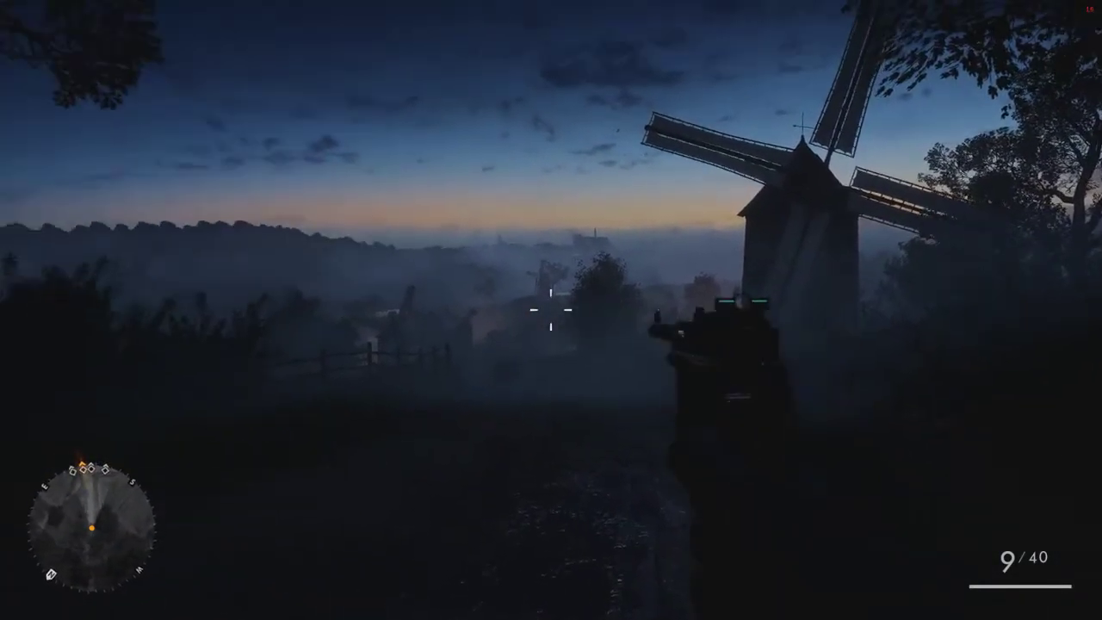
{"action": "key", "text": "w"}
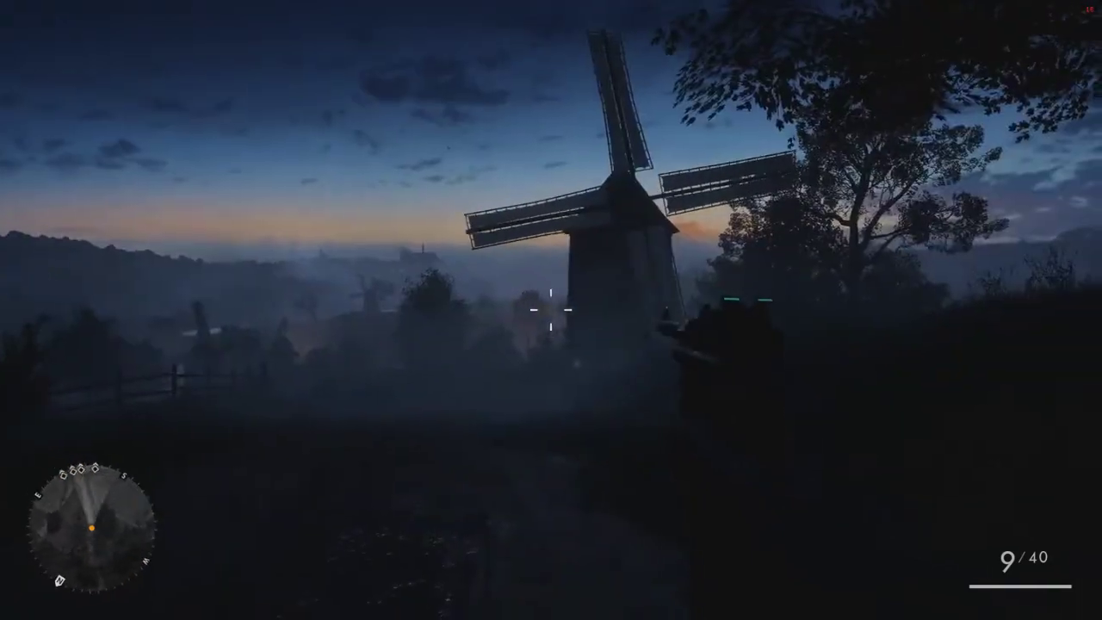
{"action": "right_click", "coordinate": [551, 310]}
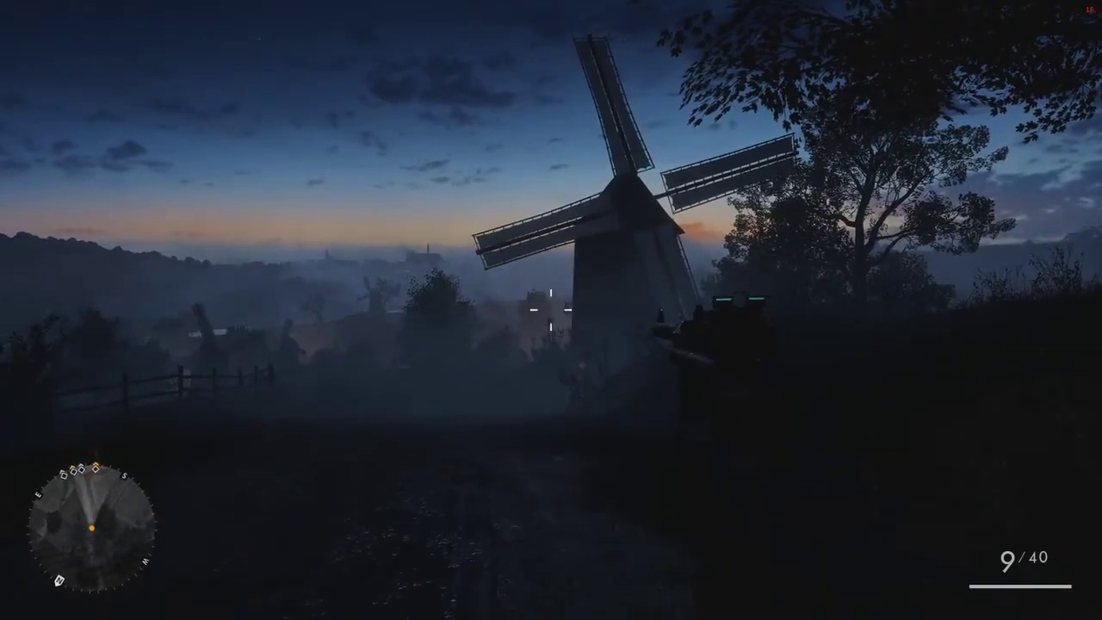
Lower the Resolution Scale to 65% in the advanced video settings.
{"action": "key", "text": "Escape"}
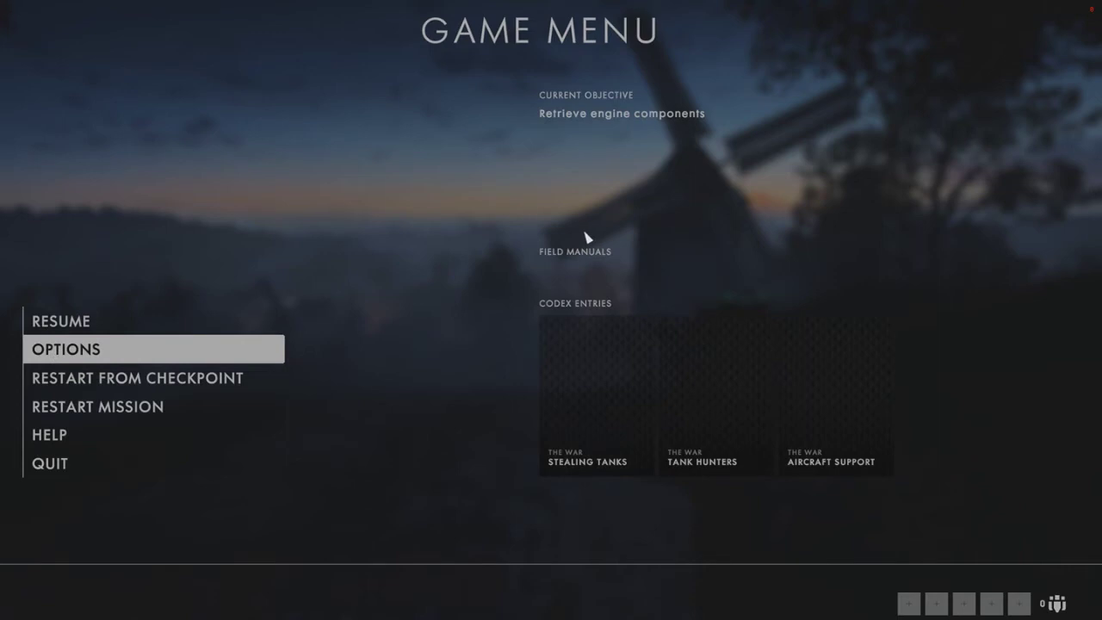
{"action": "key", "text": "Return"}
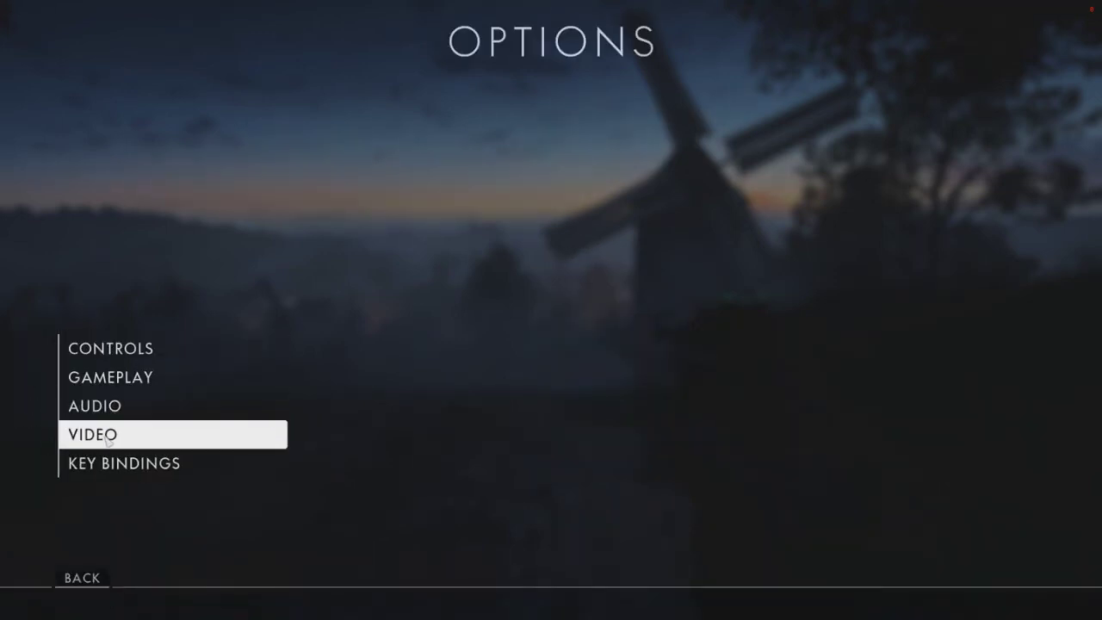
{"action": "left_click", "coordinate": [108, 440]}
{"action": "left_click", "coordinate": [581, 96]}
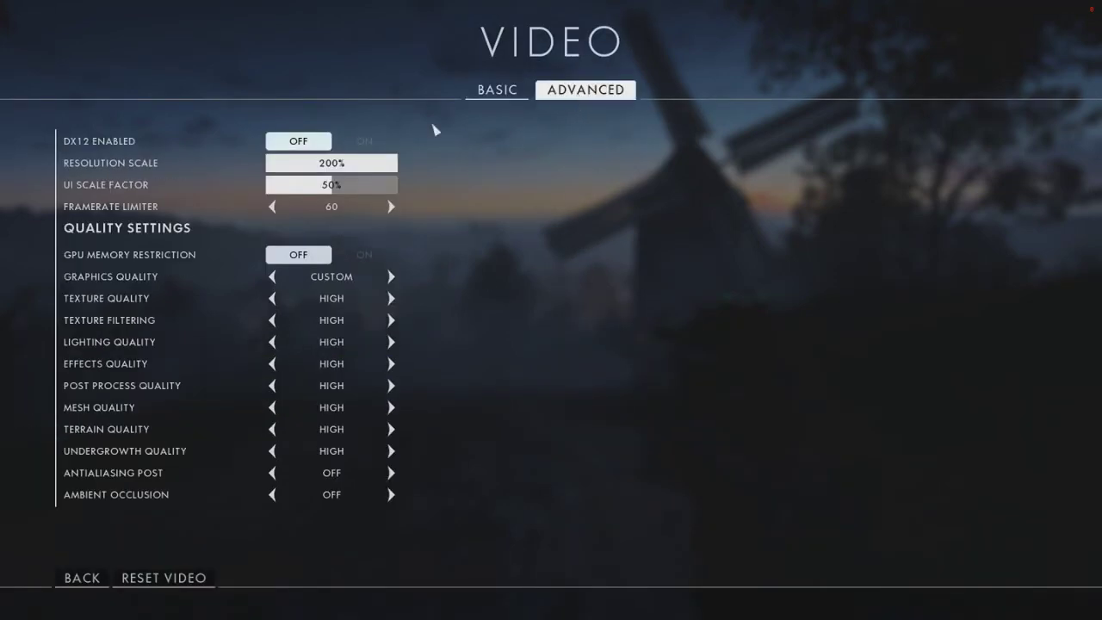
{"action": "left_click", "coordinate": [307, 171]}
{"action": "left_click_drag", "start_coordinate": [291, 169], "coordinate": [260, 174]}
{"action": "left_click", "coordinate": [273, 172]}
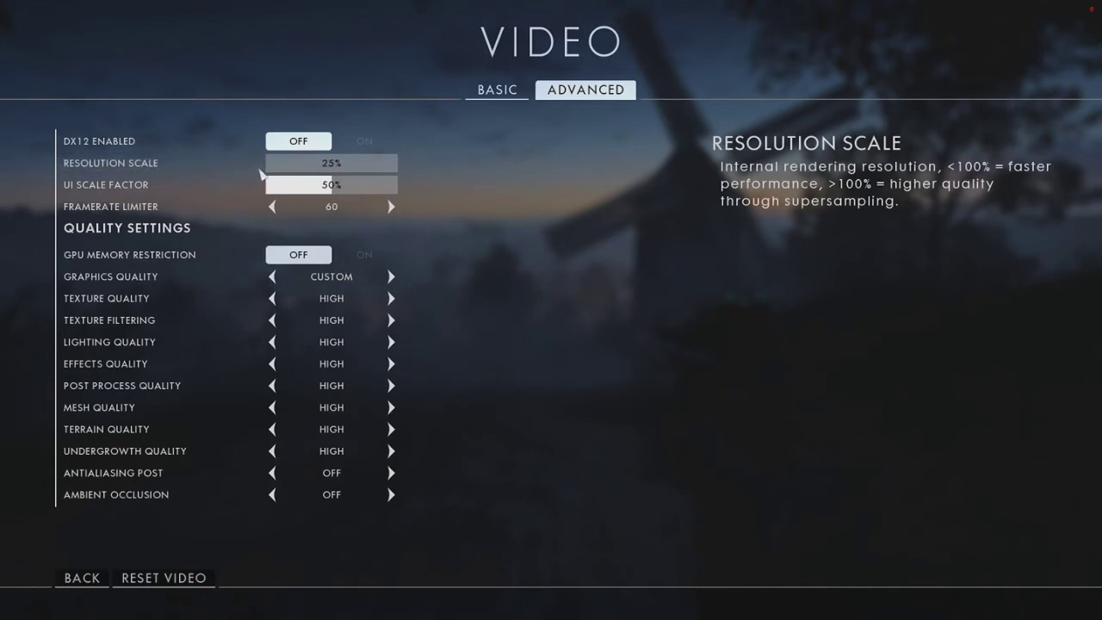
{"action": "left_click", "coordinate": [271, 174]}
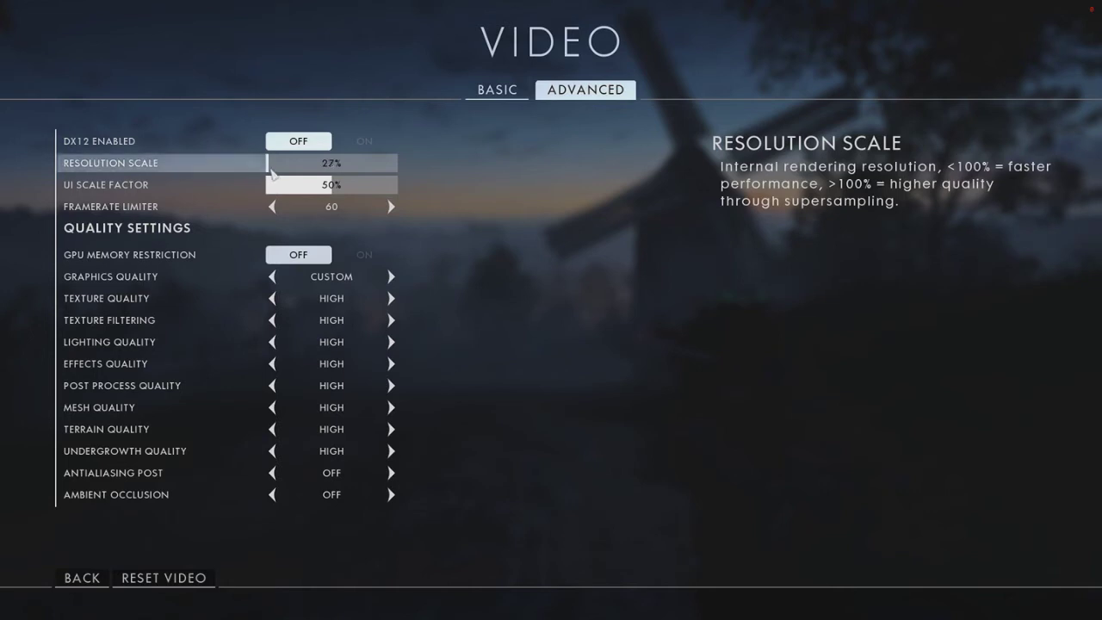
{"action": "left_click_drag", "start_coordinate": [278, 174], "coordinate": [285, 178]}
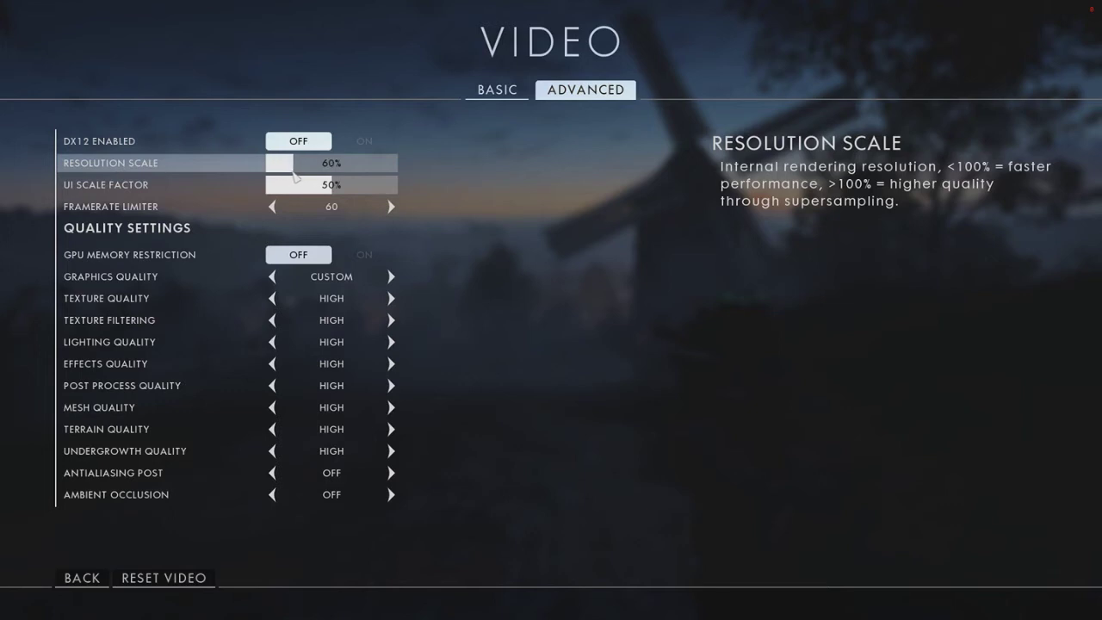
{"action": "left_click_drag", "start_coordinate": [297, 173], "coordinate": [297, 173]}
Leave the video settings and resume the game near the windmill to check the frame rate on the FPS counter.
{"action": "left_click", "coordinate": [82, 579]}
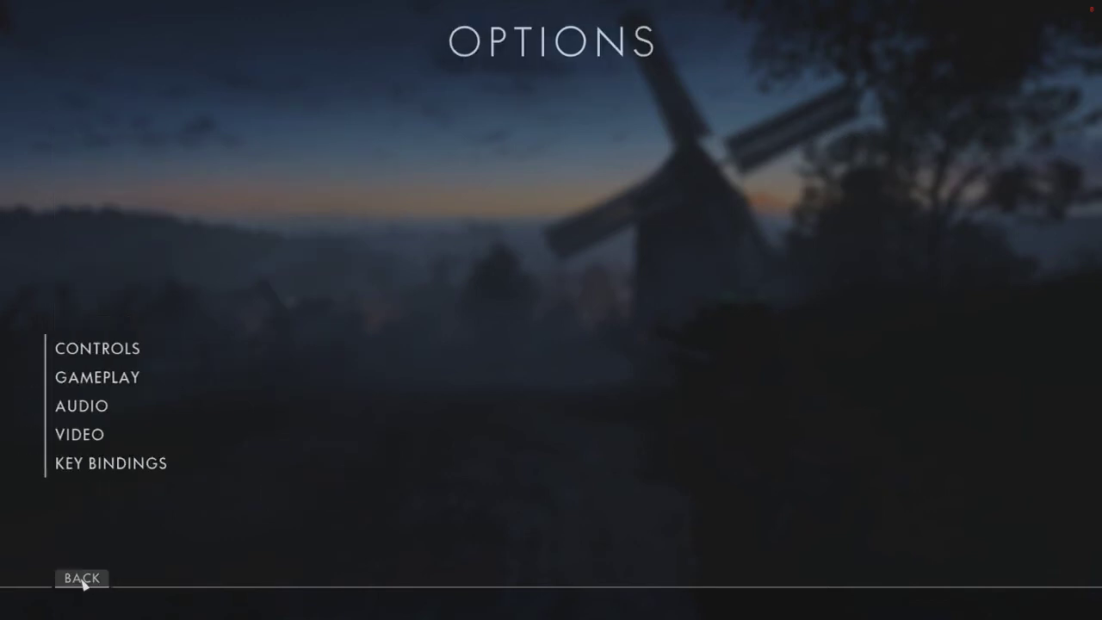
{"action": "left_click", "coordinate": [82, 579]}
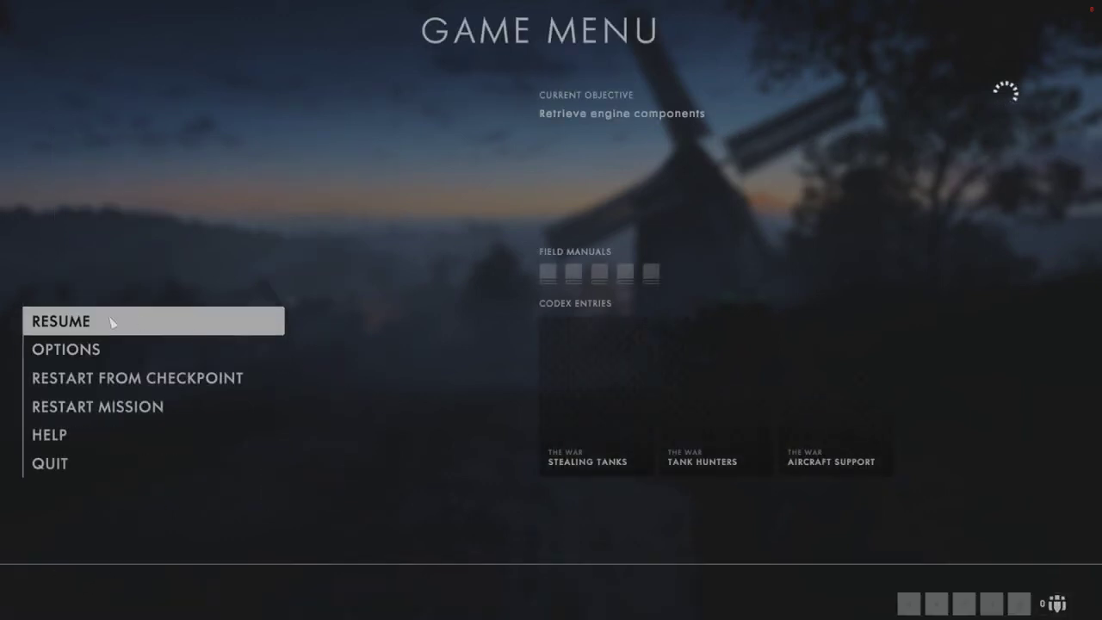
{"action": "left_click", "coordinate": [67, 322]}
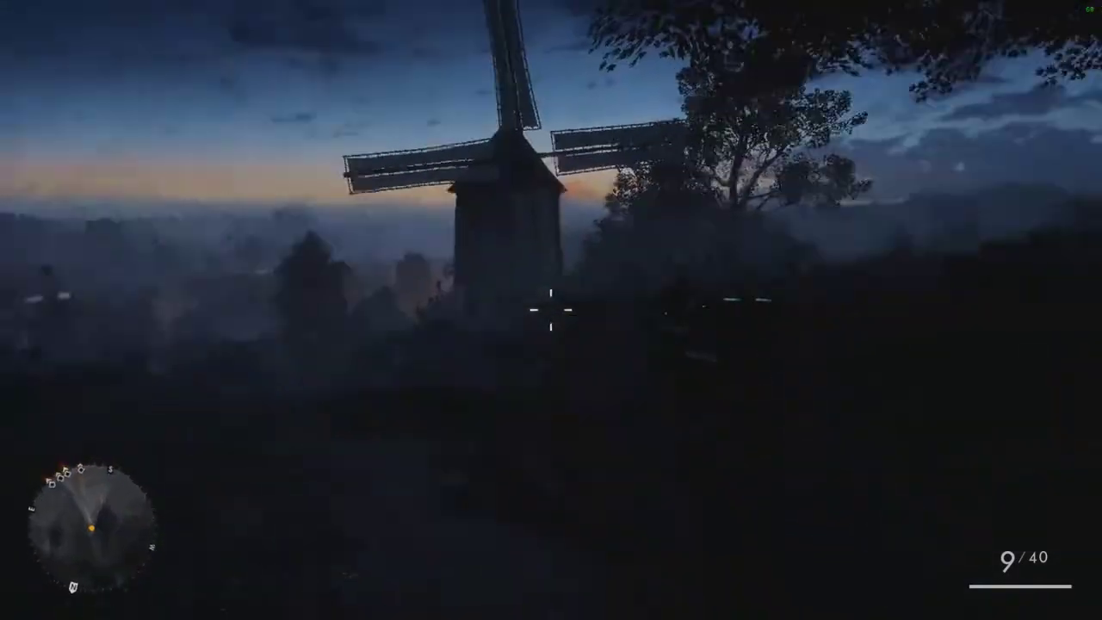
Set the UI Scale Factor to 25% in the advanced video settings, and resume the game to check the on-screen interface.
{"action": "key", "text": "Escape"}
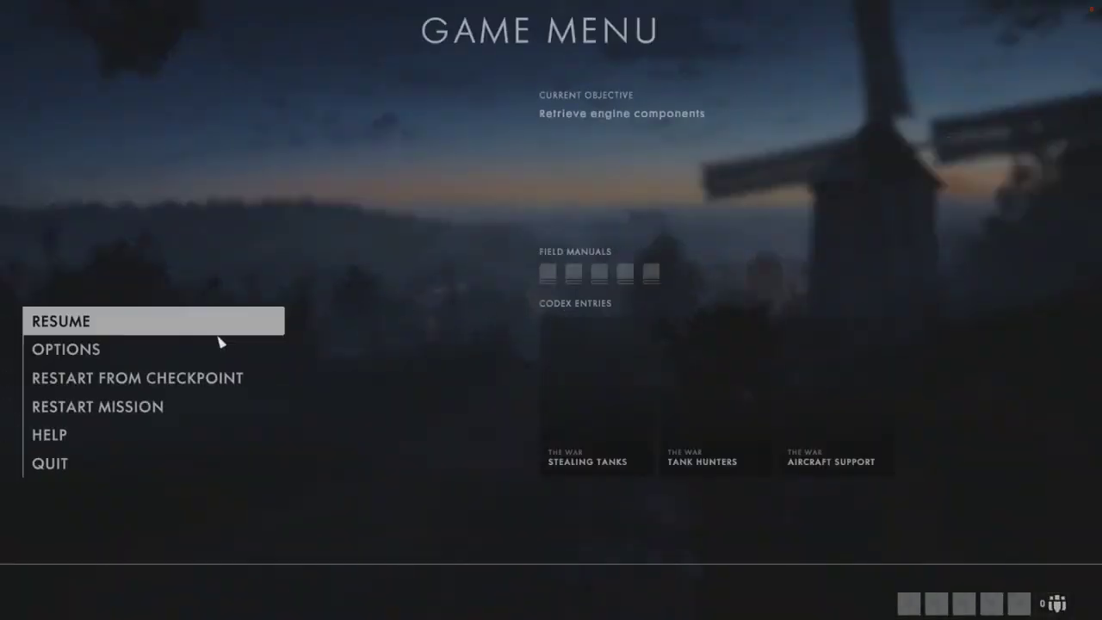
{"action": "left_click", "coordinate": [173, 349]}
{"action": "left_click", "coordinate": [125, 435]}
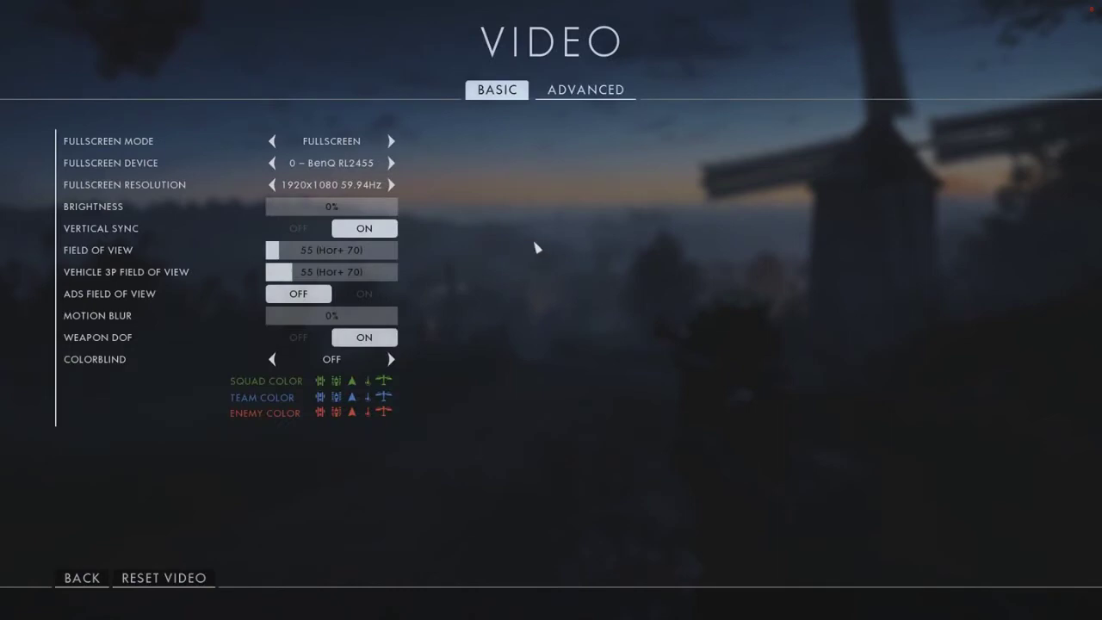
{"action": "left_click", "coordinate": [611, 93]}
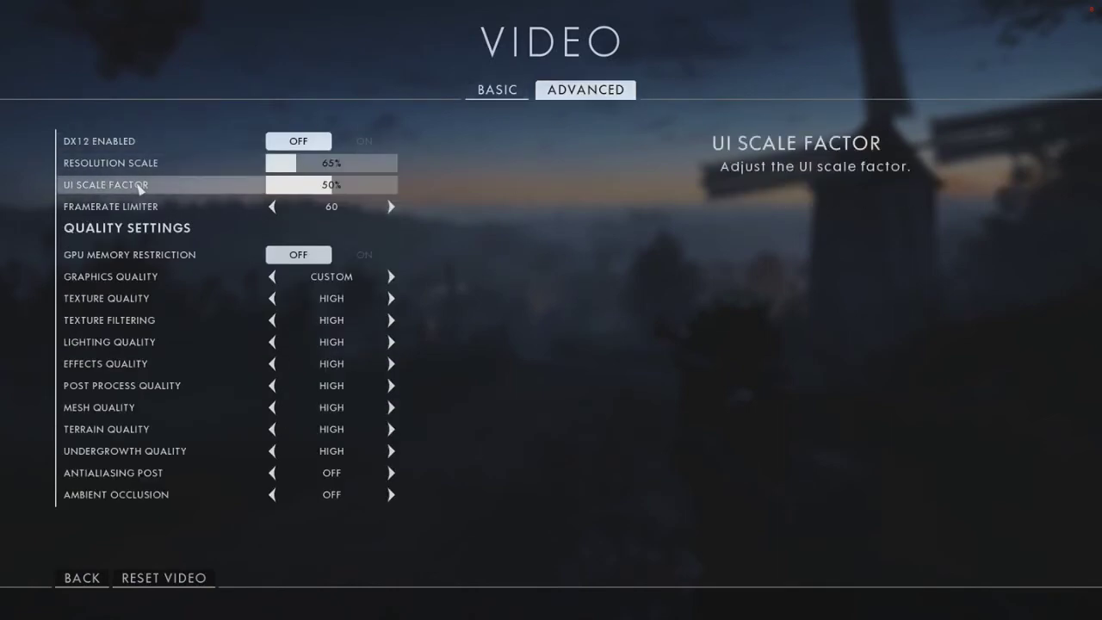
{"action": "left_click", "coordinate": [301, 191]}
{"action": "left_click", "coordinate": [93, 579]}
{"action": "left_click", "coordinate": [99, 582]}
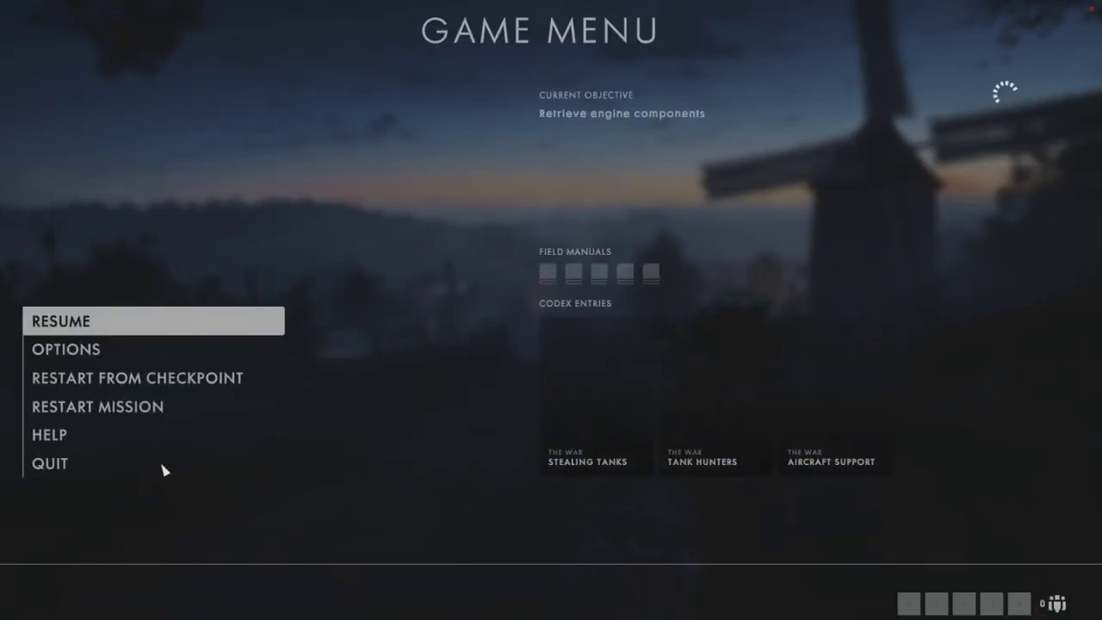
{"action": "left_click", "coordinate": [124, 325]}
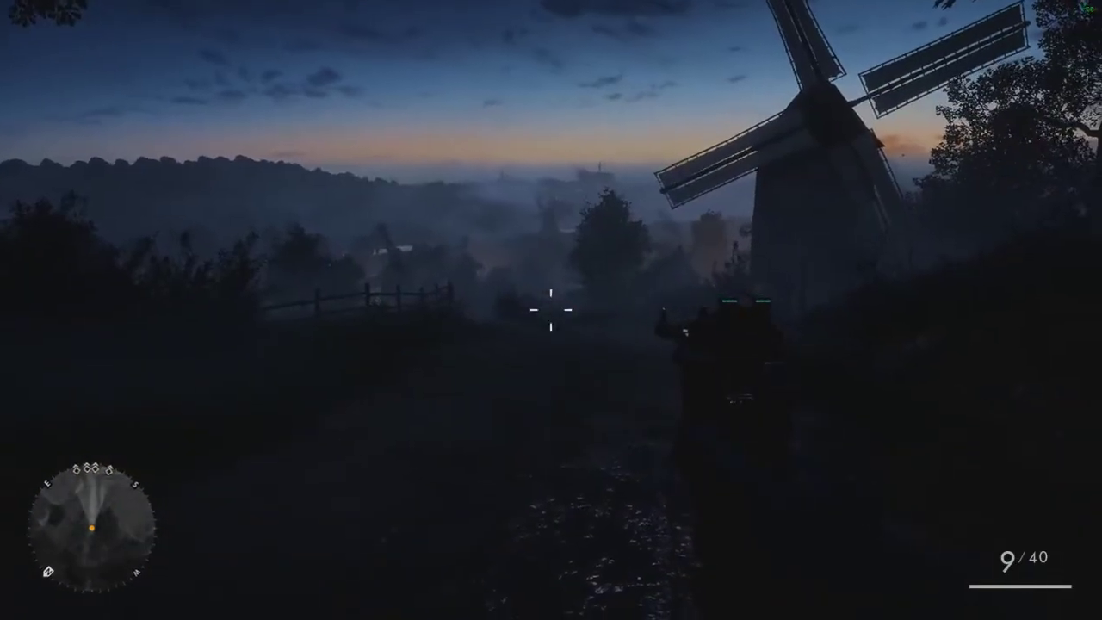
Set the UI Scale Factor back to 50% in the advanced video settings.
{"action": "key", "text": "Escape"}
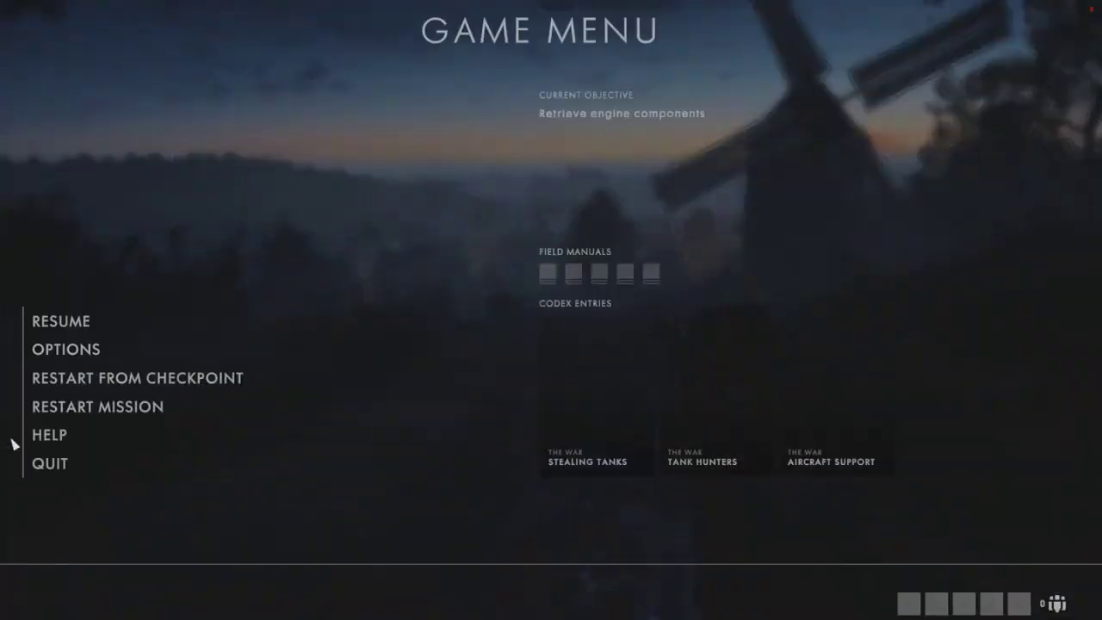
{"action": "left_click", "coordinate": [123, 353]}
{"action": "left_click", "coordinate": [114, 442]}
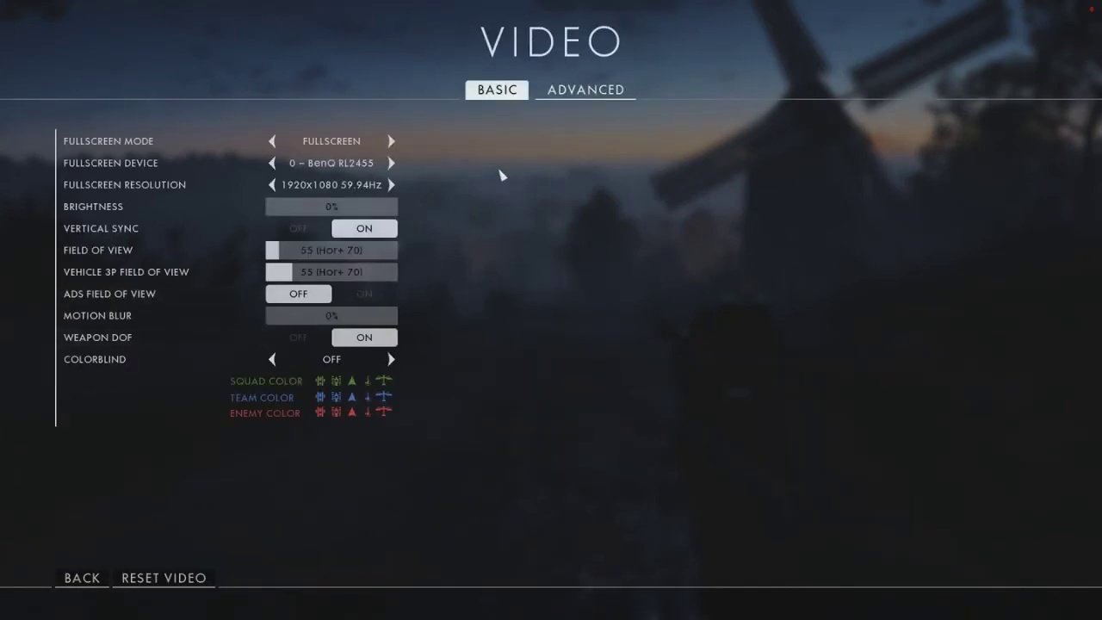
{"action": "left_click", "coordinate": [613, 91]}
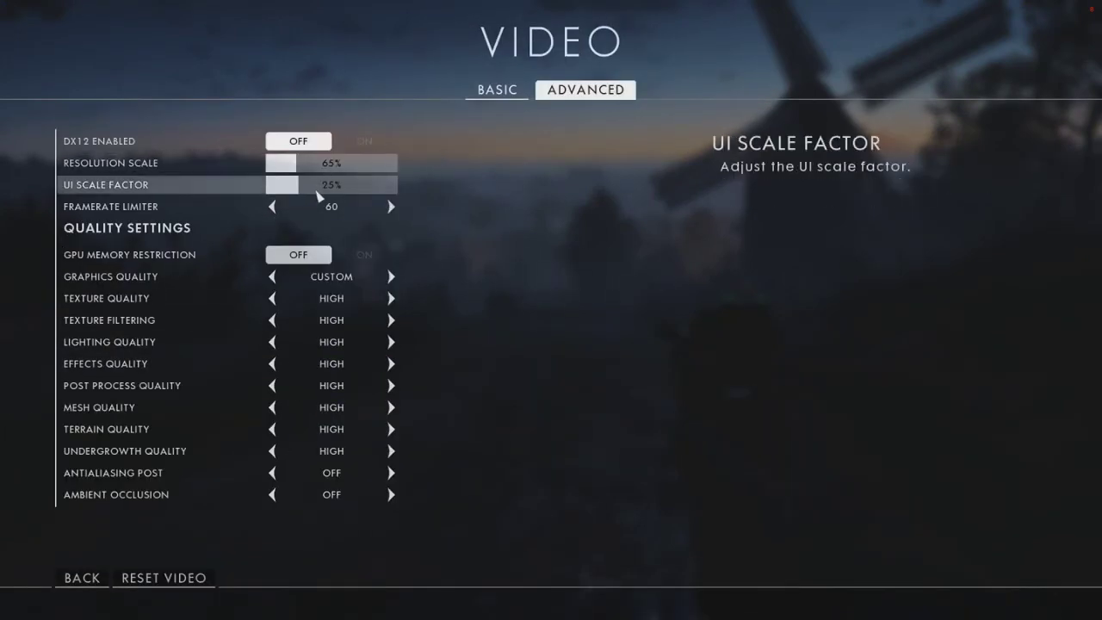
{"action": "left_click", "coordinate": [327, 191]}
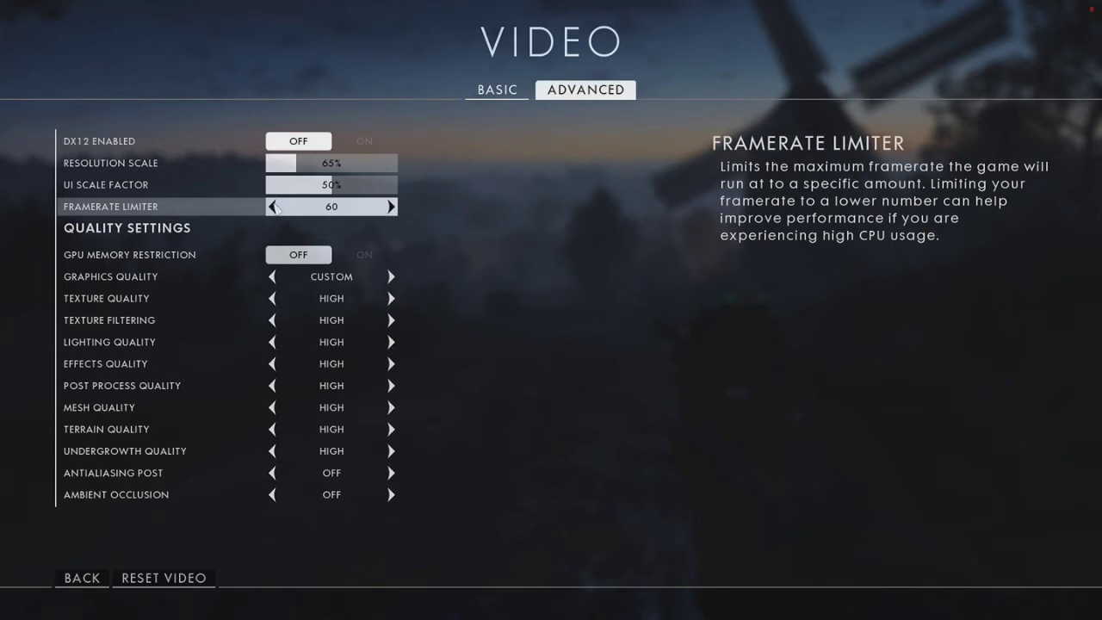
Browse the Framerate Limiter options, including the monitor refresh rate, and return the limiter to 60.
{"action": "left_click", "coordinate": [273, 207]}
{"action": "left_click", "coordinate": [275, 207]}
{"action": "left_click", "coordinate": [274, 207]}
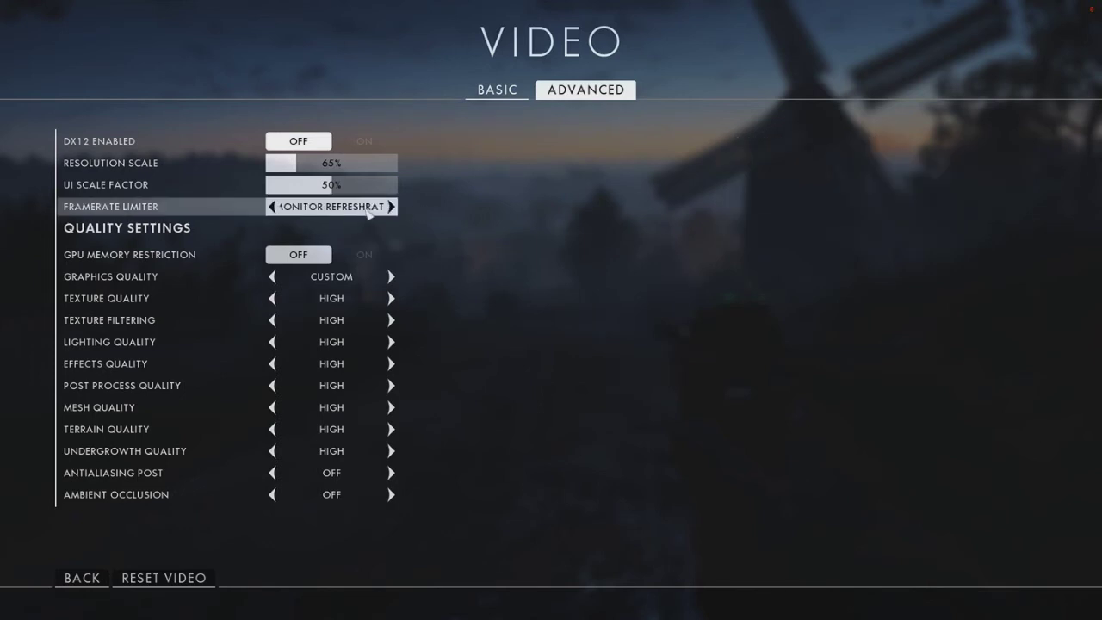
{"action": "left_click", "coordinate": [395, 208]}
{"action": "mouse_move", "coordinate": [308, 216]}
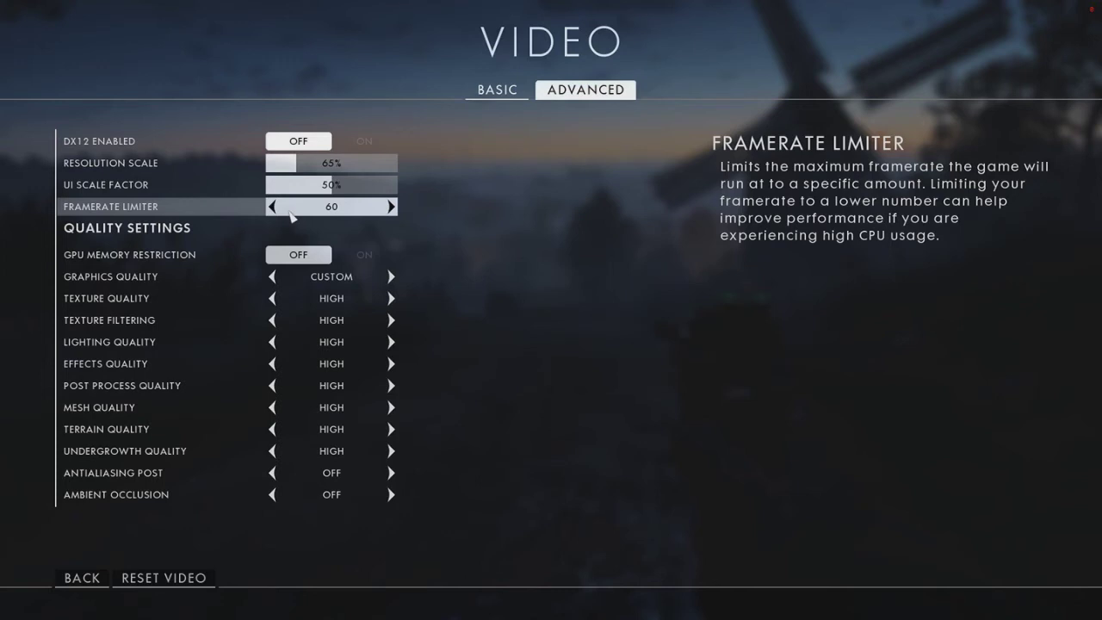
Set the Framerate Limiter to 200, resume the game, and sprint along the dark path to check the frame rate.
{"action": "left_click", "coordinate": [392, 207]}
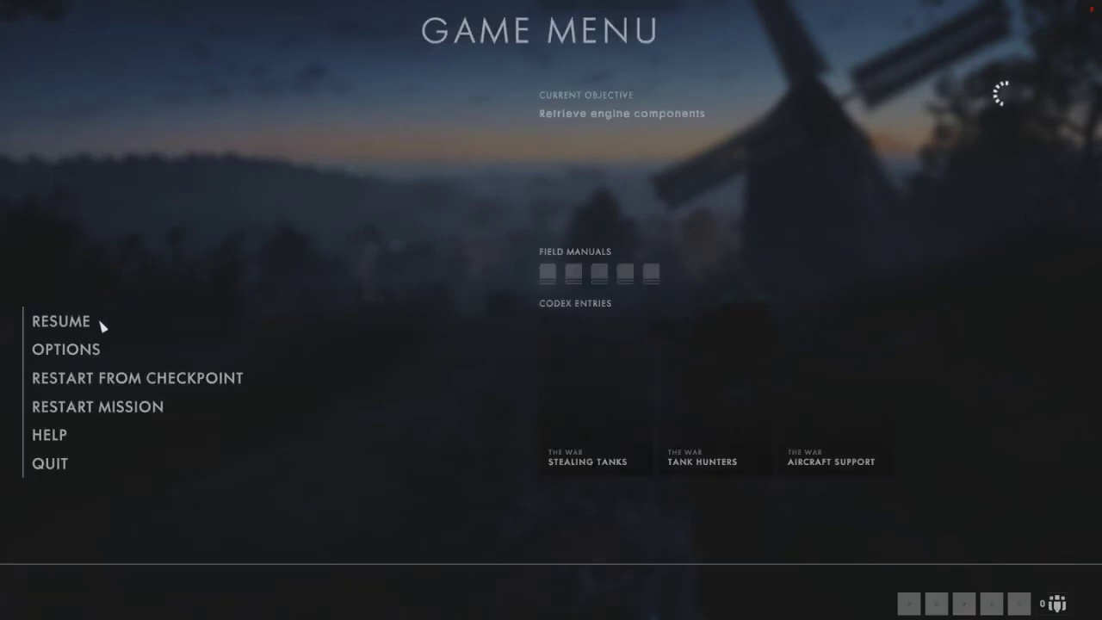
{"action": "left_click", "coordinate": [101, 323]}
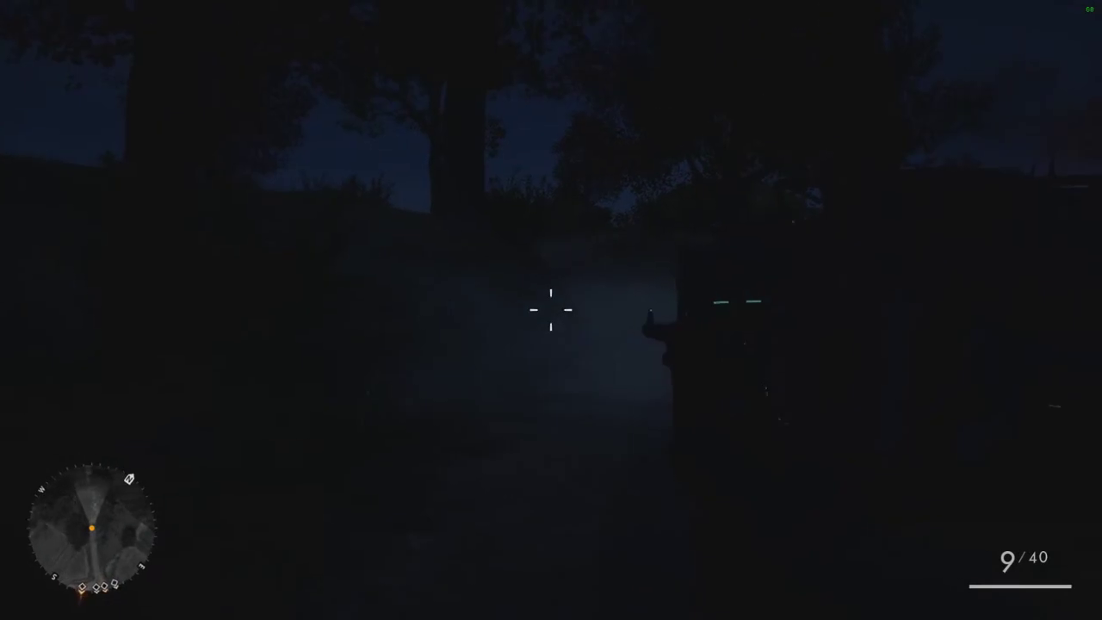
{"action": "key", "text": "shift+w"}
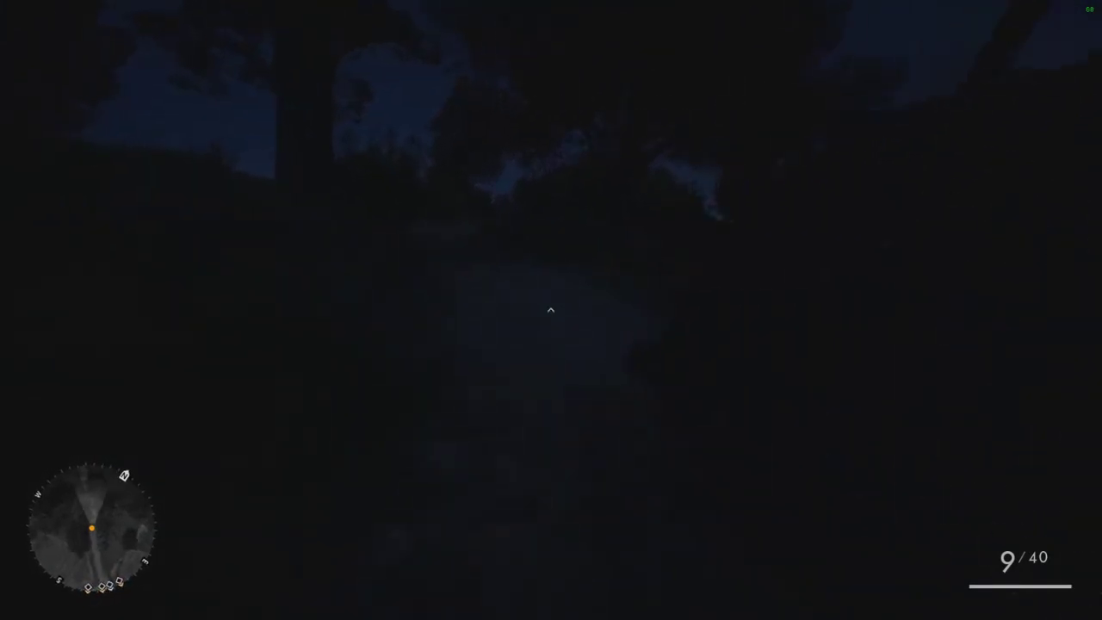
{"action": "right_click", "coordinate": [551, 310]}
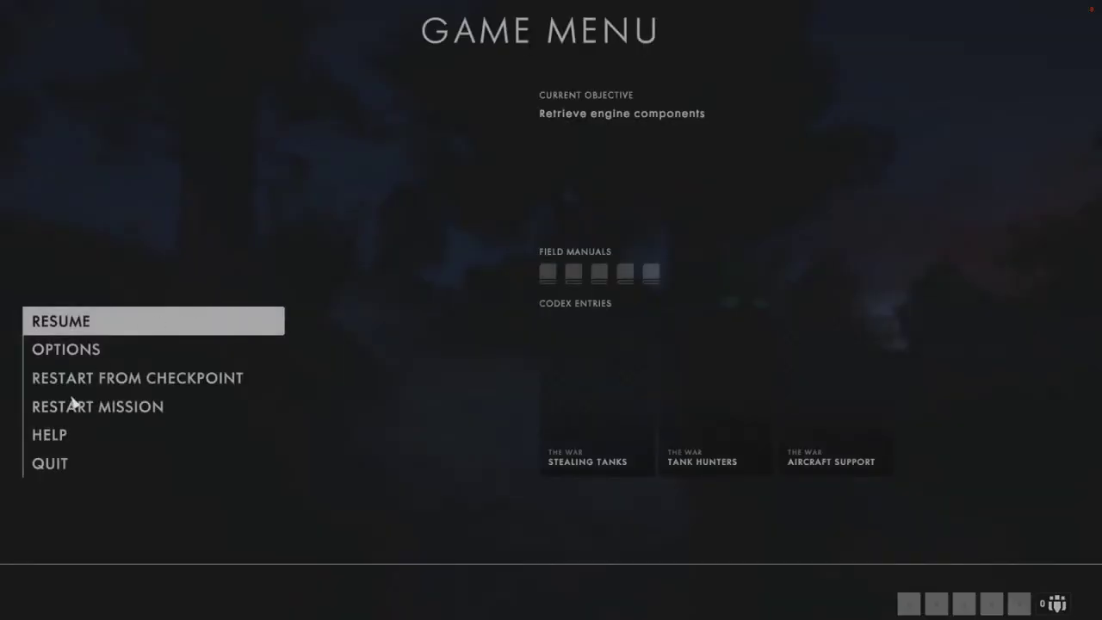
Set the Framerate Limiter back to 60 in the advanced video settings.
{"action": "left_click", "coordinate": [78, 348]}
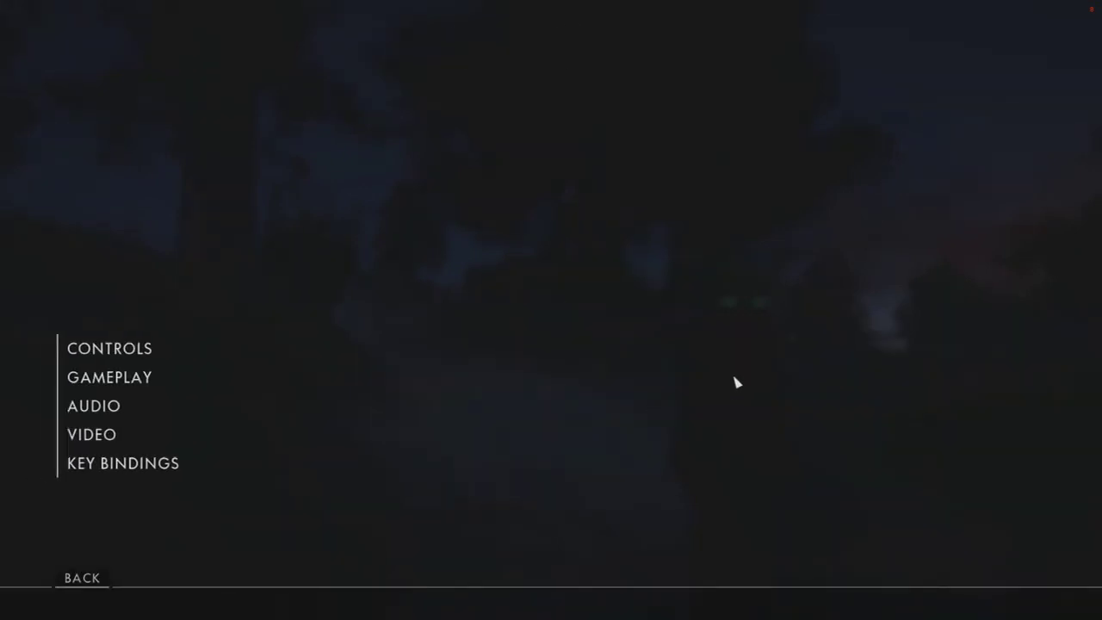
{"action": "left_click", "coordinate": [92, 434]}
{"action": "left_click", "coordinate": [585, 90]}
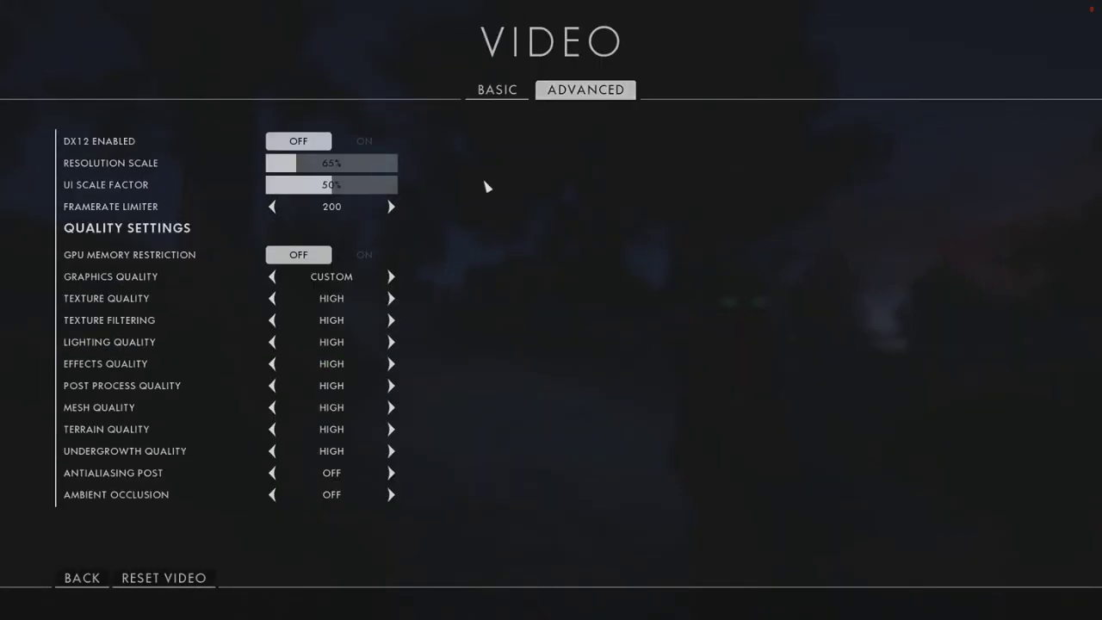
{"action": "left_click", "coordinate": [274, 209]}
{"action": "left_click", "coordinate": [274, 208]}
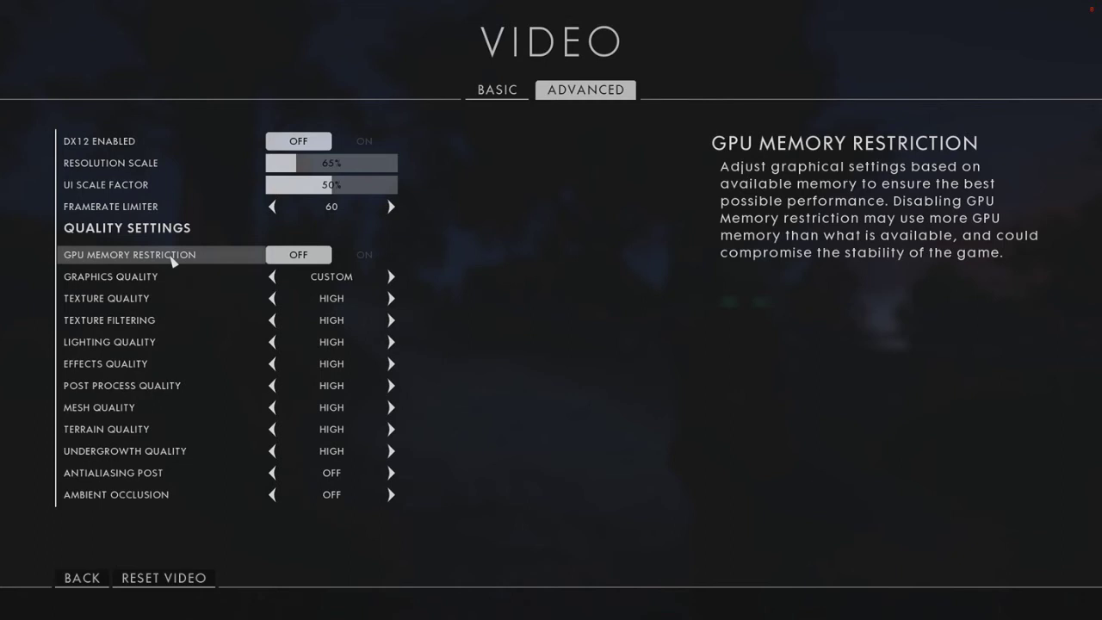
Turn GPU Memory Restriction on, and switch it back off.
{"action": "left_click", "coordinate": [354, 260]}
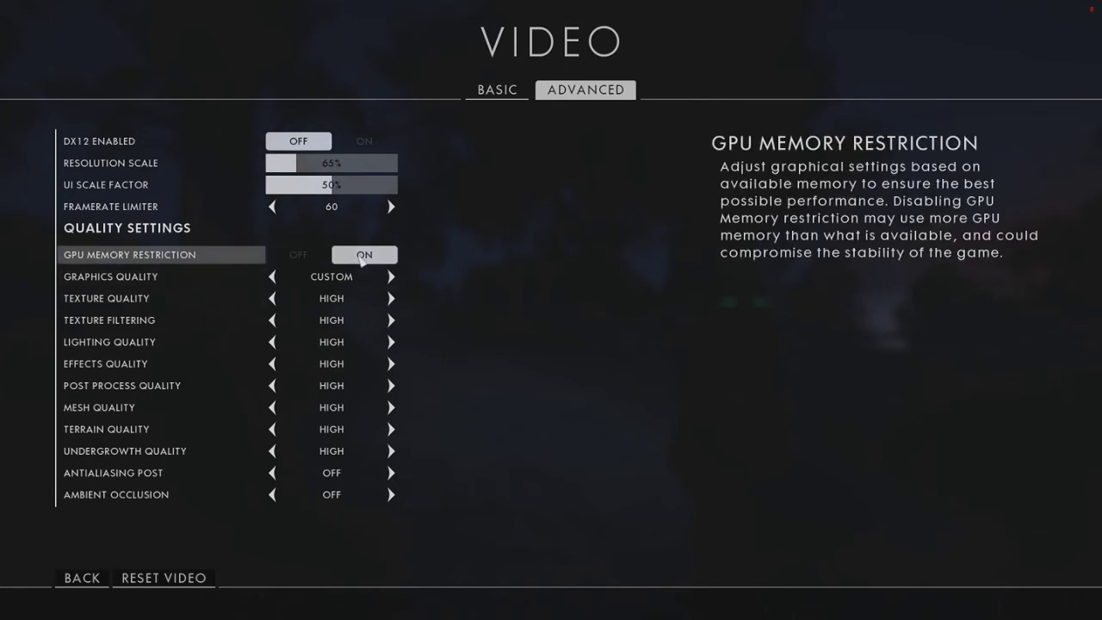
{"action": "left_click", "coordinate": [293, 256]}
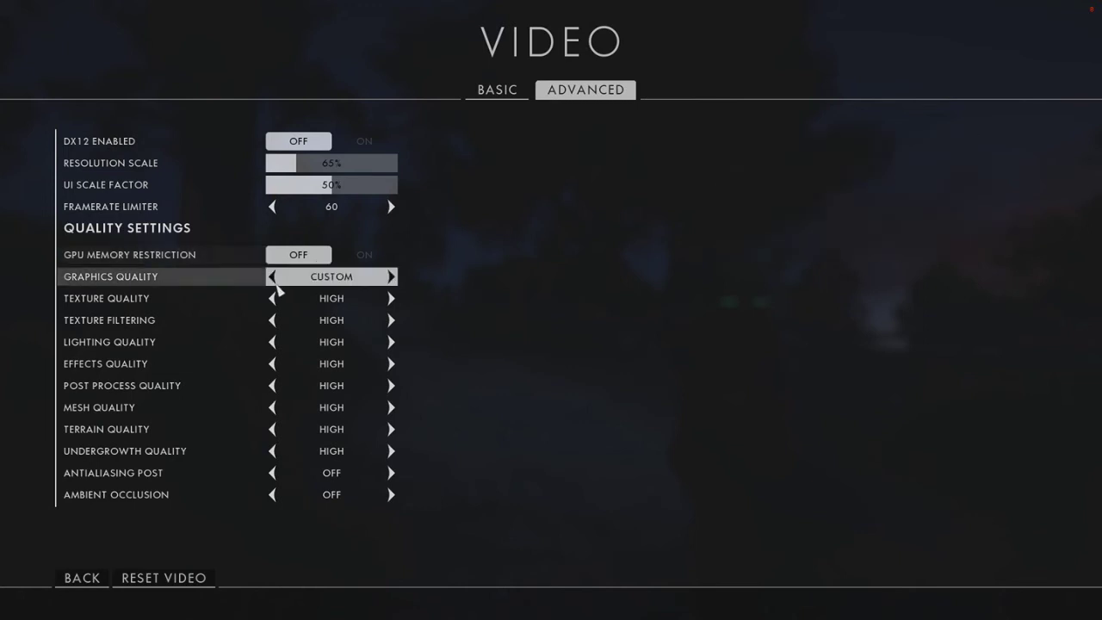
Try the Low Graphics Quality preset, and set Graphics Quality to Medium.
{"action": "left_click", "coordinate": [397, 279]}
{"action": "left_click", "coordinate": [398, 279]}
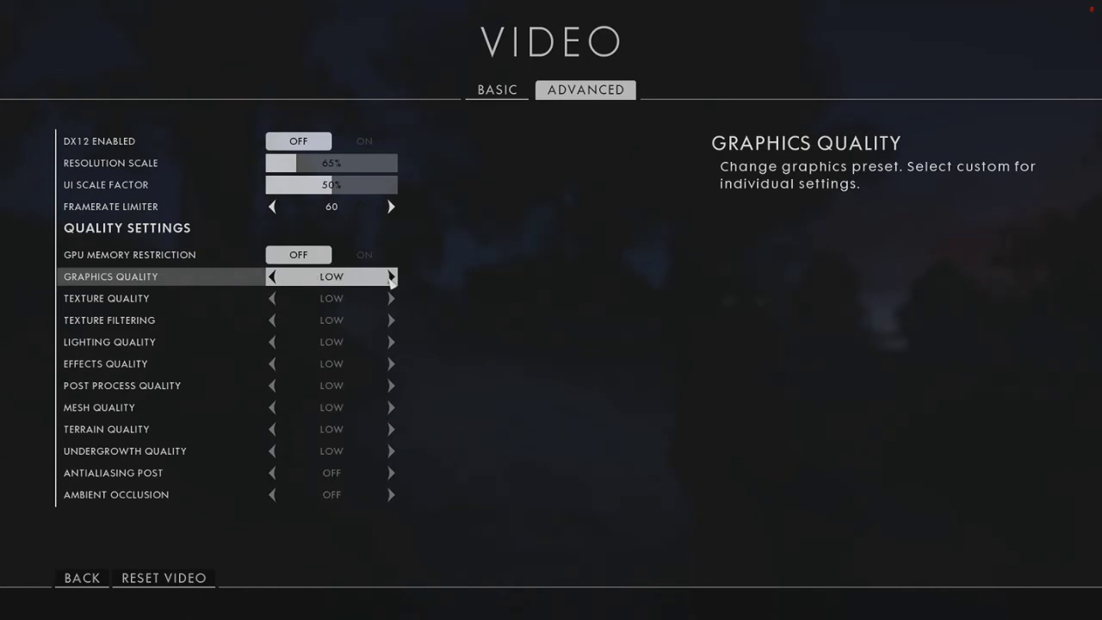
{"action": "left_click", "coordinate": [273, 279]}
{"action": "left_click", "coordinate": [394, 277]}
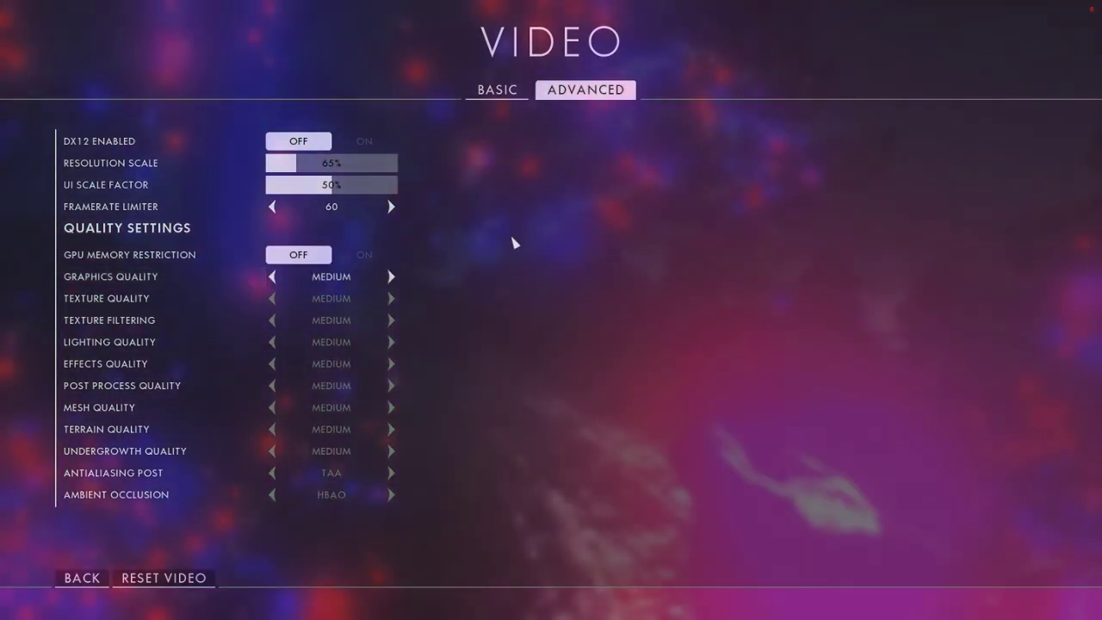
Resume the game briefly to check the frame rate at Medium quality, and reopen the advanced video settings.
{"action": "key", "text": "Escape"}
{"action": "key", "text": "Escape"}
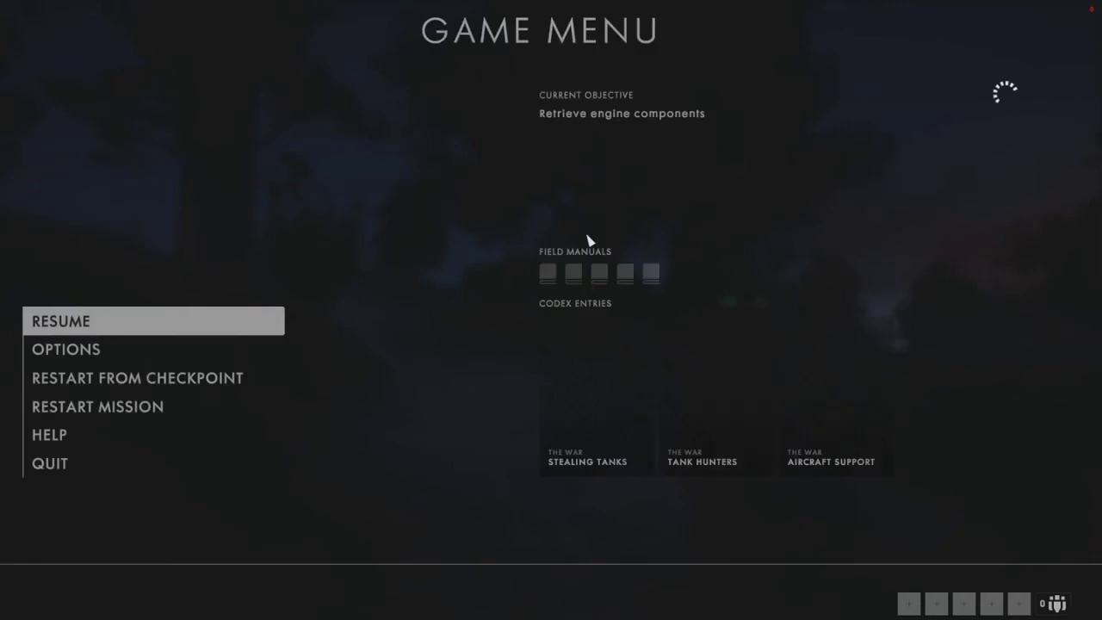
{"action": "key", "text": "Escape"}
{"action": "key", "text": "Escape"}
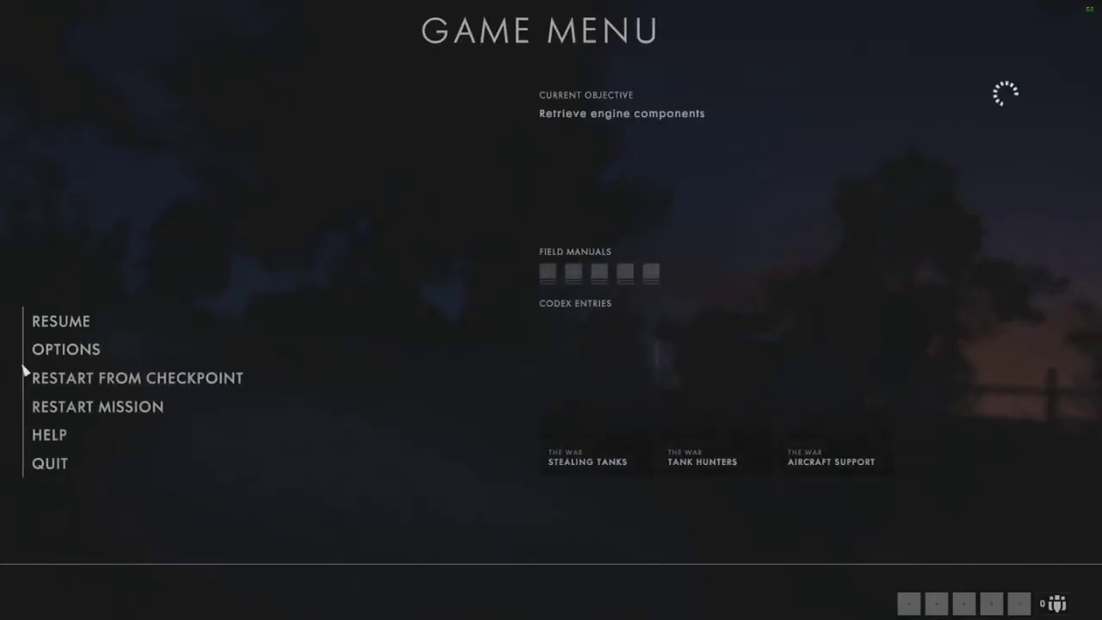
{"action": "left_click", "coordinate": [64, 364]}
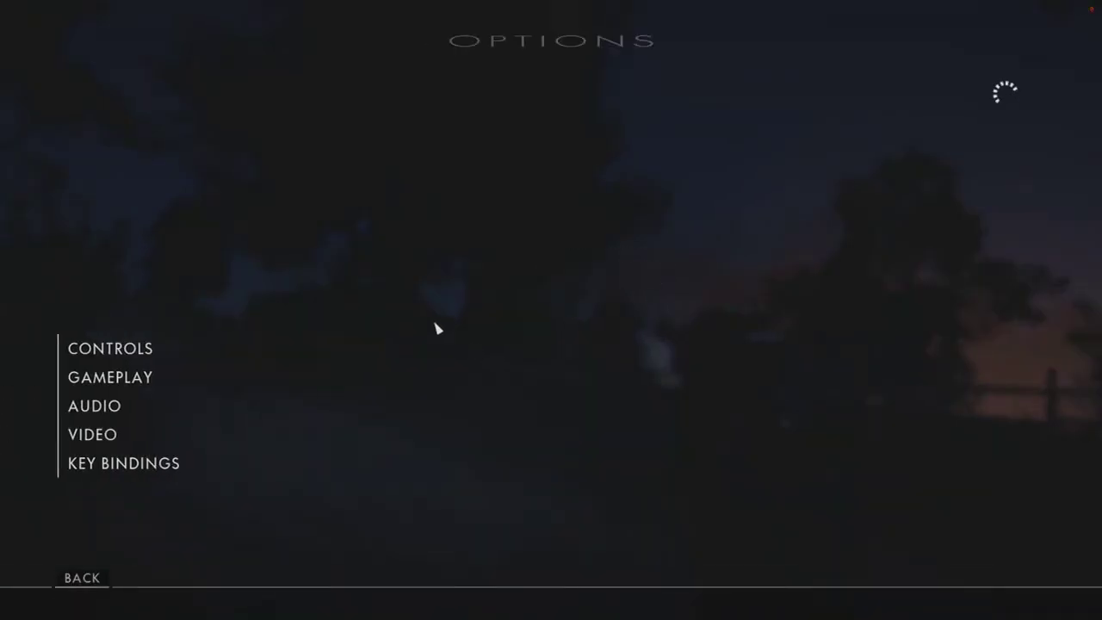
{"action": "left_click", "coordinate": [107, 433]}
{"action": "left_click", "coordinate": [556, 91]}
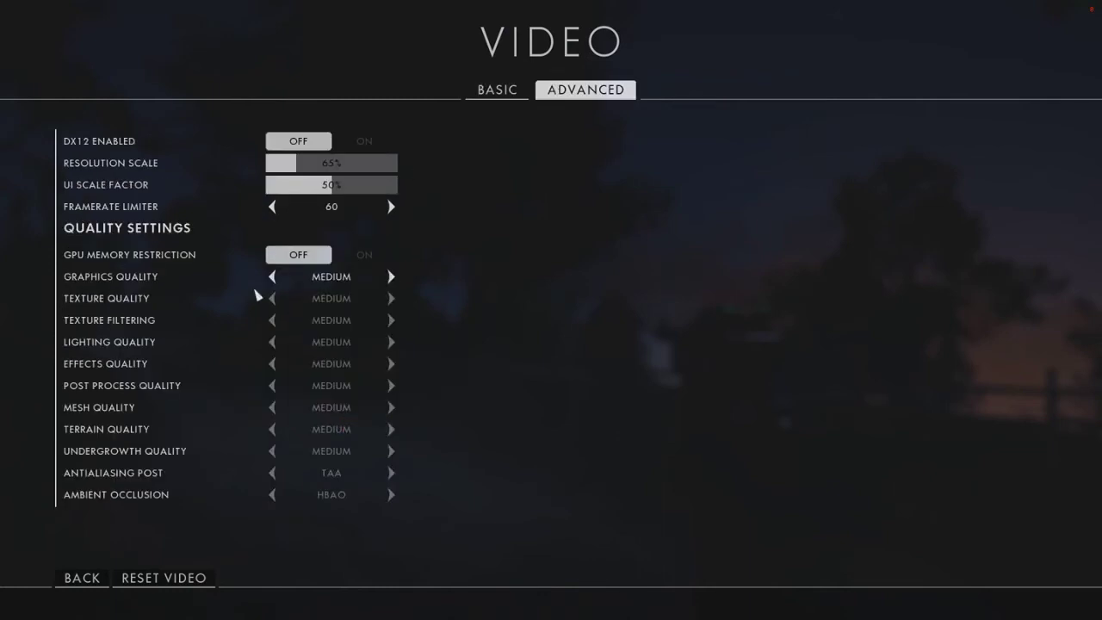
Cycle through the Graphics Quality presets, including Low, and set Graphics Quality to Custom.
{"action": "left_click", "coordinate": [389, 284]}
{"action": "left_click", "coordinate": [391, 283]}
{"action": "left_click", "coordinate": [391, 283]}
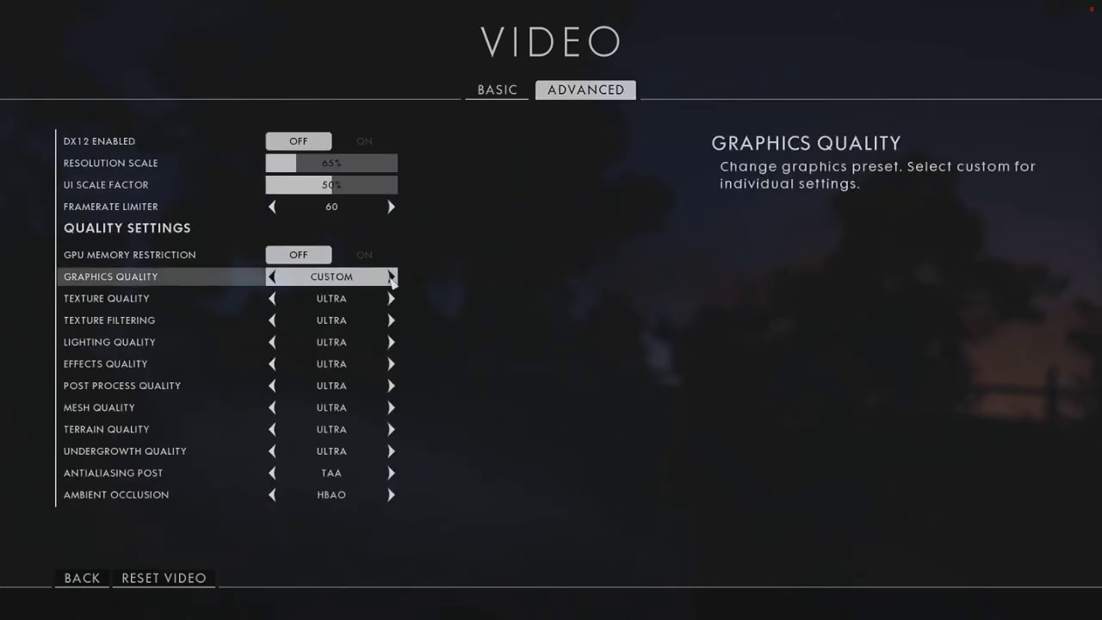
{"action": "left_click", "coordinate": [391, 282]}
{"action": "left_click", "coordinate": [391, 282]}
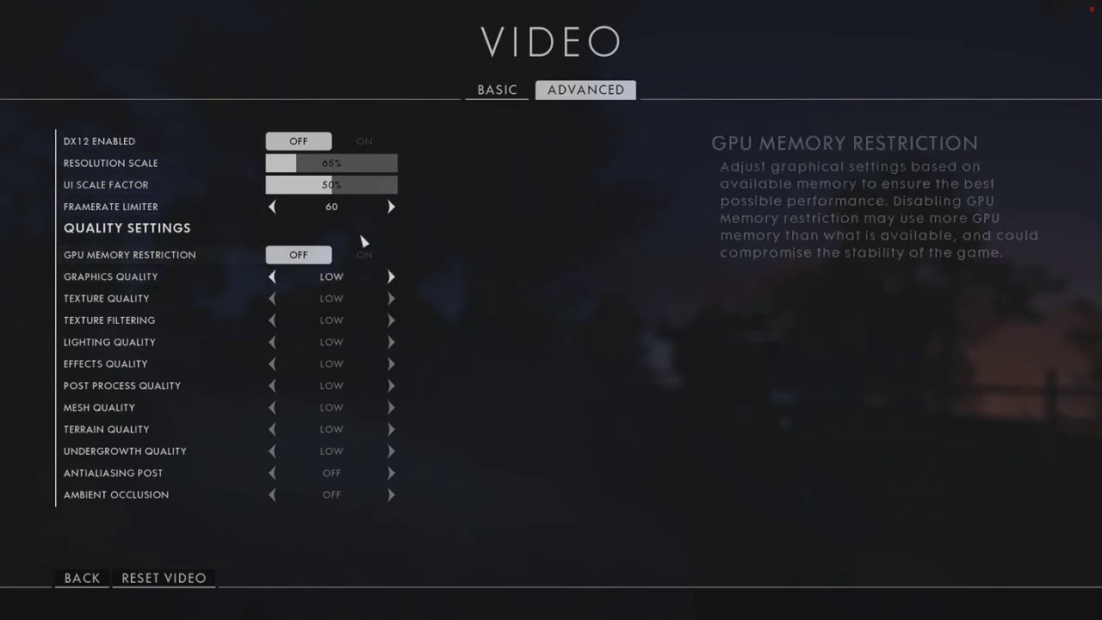
{"action": "left_click", "coordinate": [275, 277]}
{"action": "left_click", "coordinate": [274, 278]}
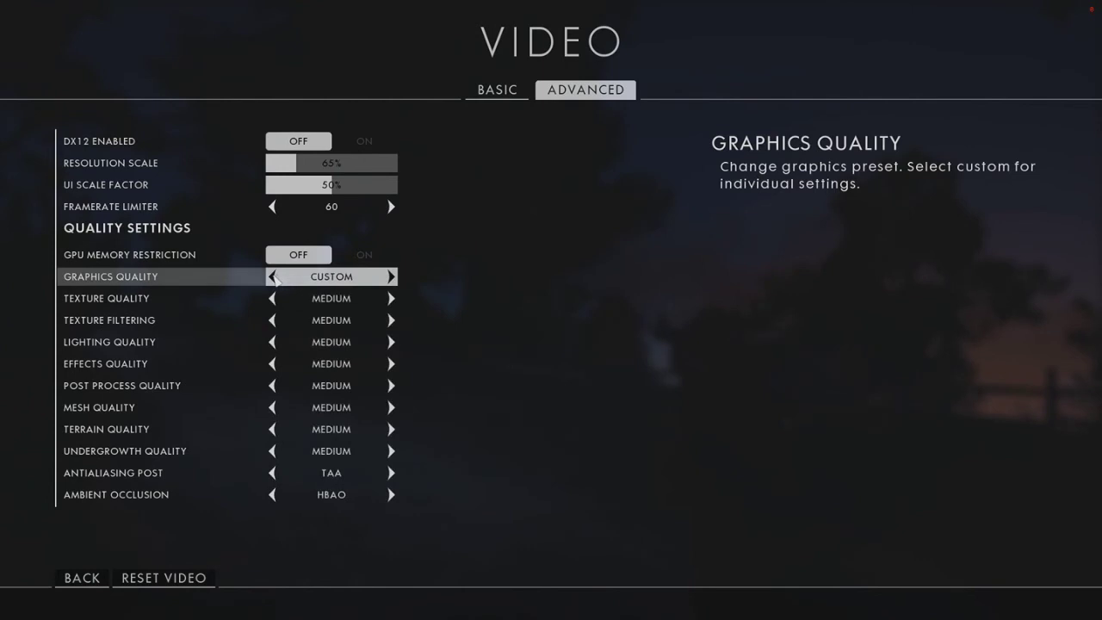
Set Texture Quality, Texture Filtering, Lighting, Effects, Post Process, Mesh, Terrain and Undergrowth Quality all to Low.
{"action": "left_click", "coordinate": [274, 298]}
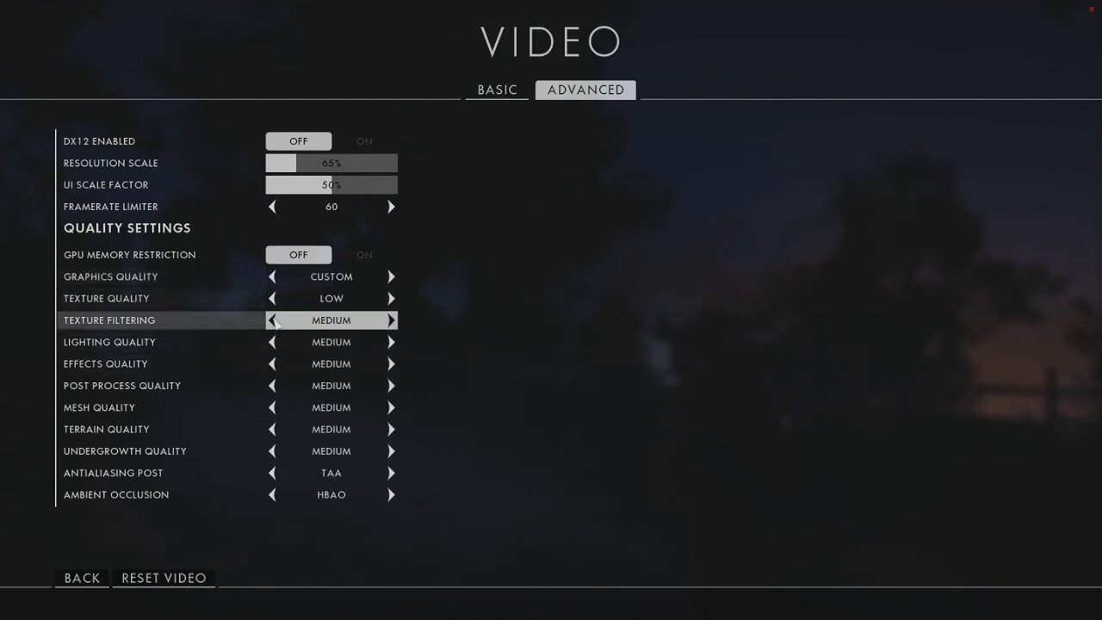
{"action": "left_click", "coordinate": [274, 321]}
{"action": "left_click", "coordinate": [274, 342]}
{"action": "left_click", "coordinate": [274, 363]}
{"action": "left_click", "coordinate": [274, 386]}
{"action": "left_click", "coordinate": [274, 407]}
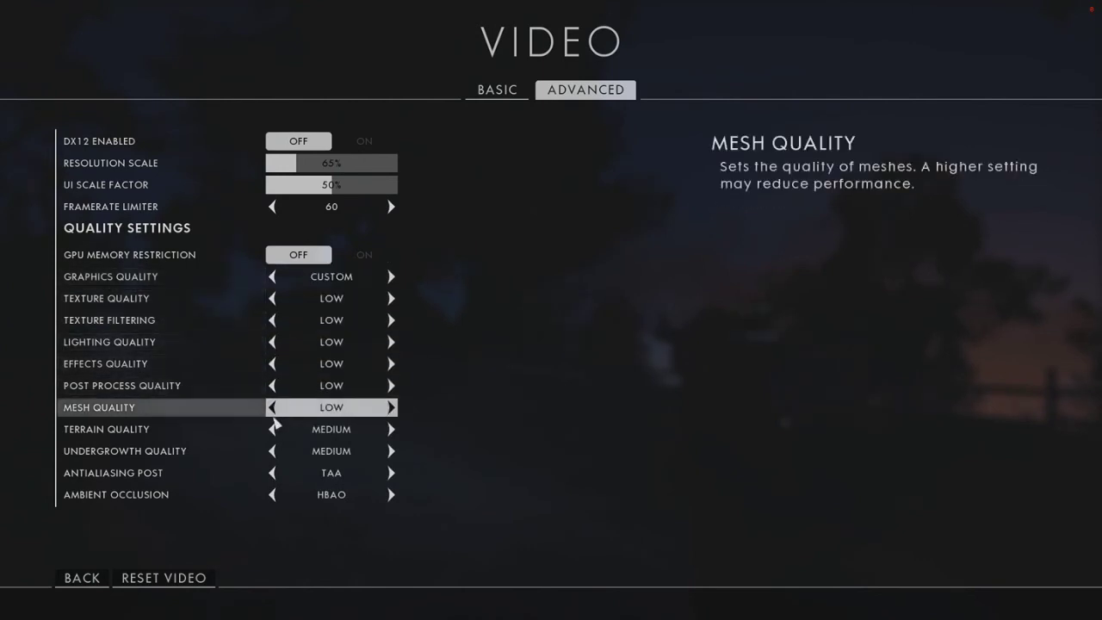
{"action": "left_click", "coordinate": [274, 429]}
{"action": "left_click", "coordinate": [274, 452]}
Turn Antialiasing Post and Ambient Occlusion off.
{"action": "left_click", "coordinate": [273, 473]}
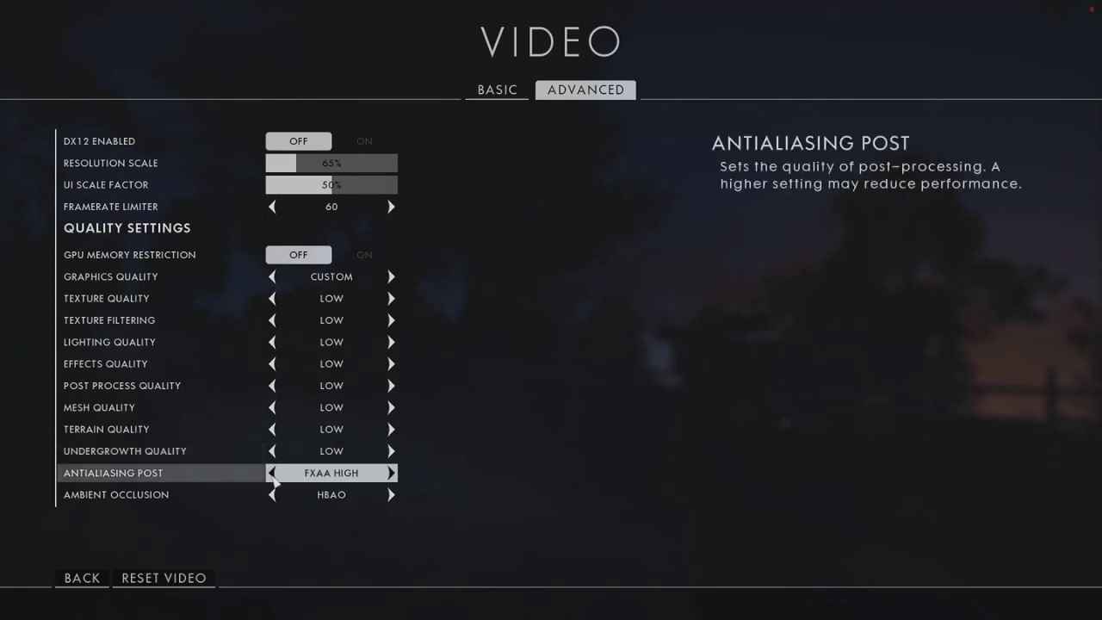
{"action": "left_click", "coordinate": [274, 473]}
{"action": "left_click", "coordinate": [273, 473]}
{"action": "left_click", "coordinate": [274, 495]}
{"action": "left_click", "coordinate": [274, 495]}
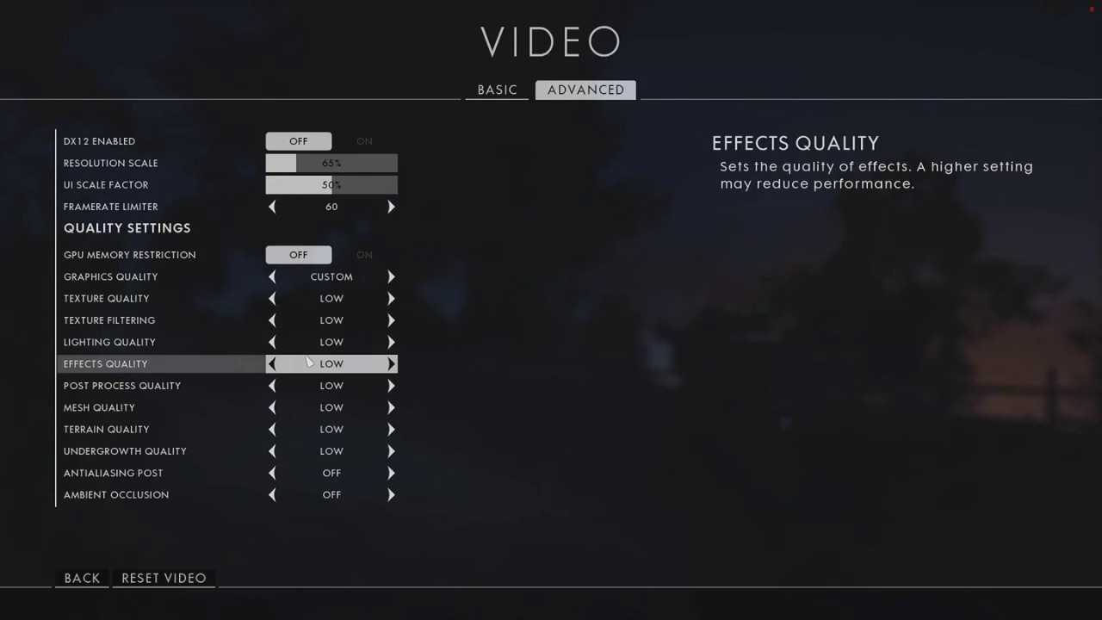
Set Texture Quality, Texture Filtering, Lighting Quality, Mesh Quality and Post Process Quality to Medium.
{"action": "left_click", "coordinate": [393, 298]}
{"action": "left_click", "coordinate": [392, 321]}
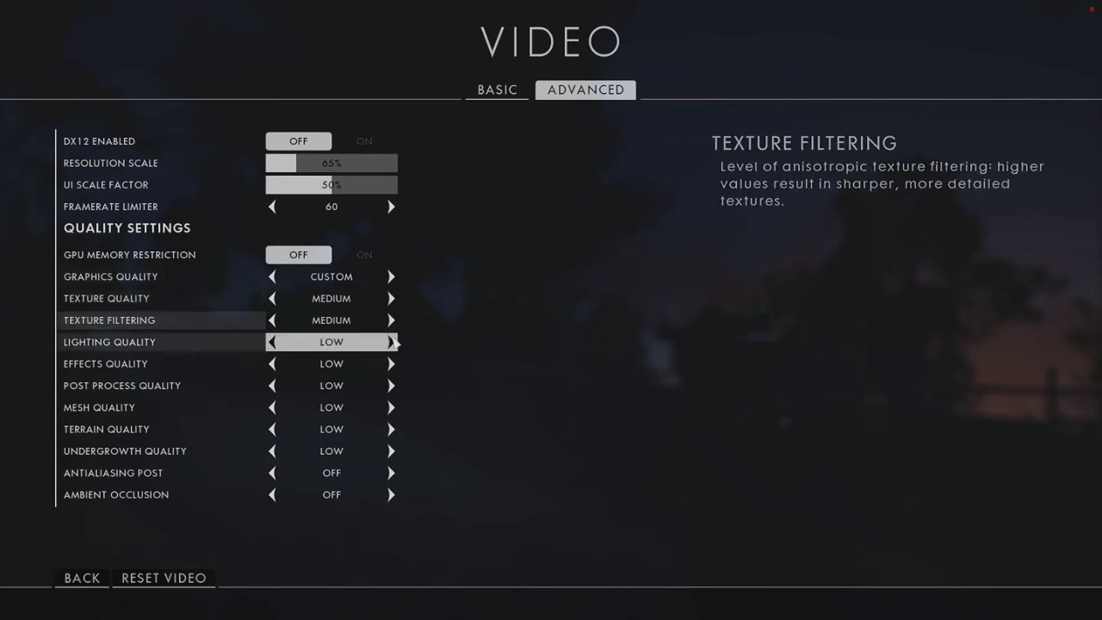
{"action": "left_click", "coordinate": [392, 342]}
{"action": "left_click", "coordinate": [392, 408]}
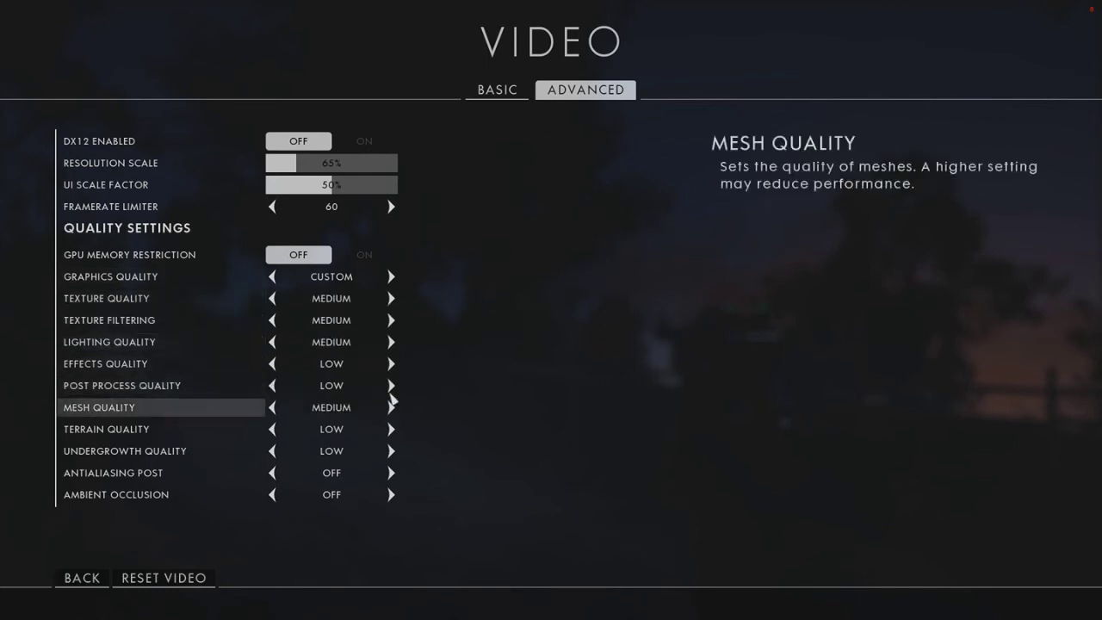
{"action": "left_click", "coordinate": [392, 385]}
Resume the game, sprint along the dark path and fire the pistol to check the frame rate with the custom settings.
{"action": "key", "text": "Escape"}
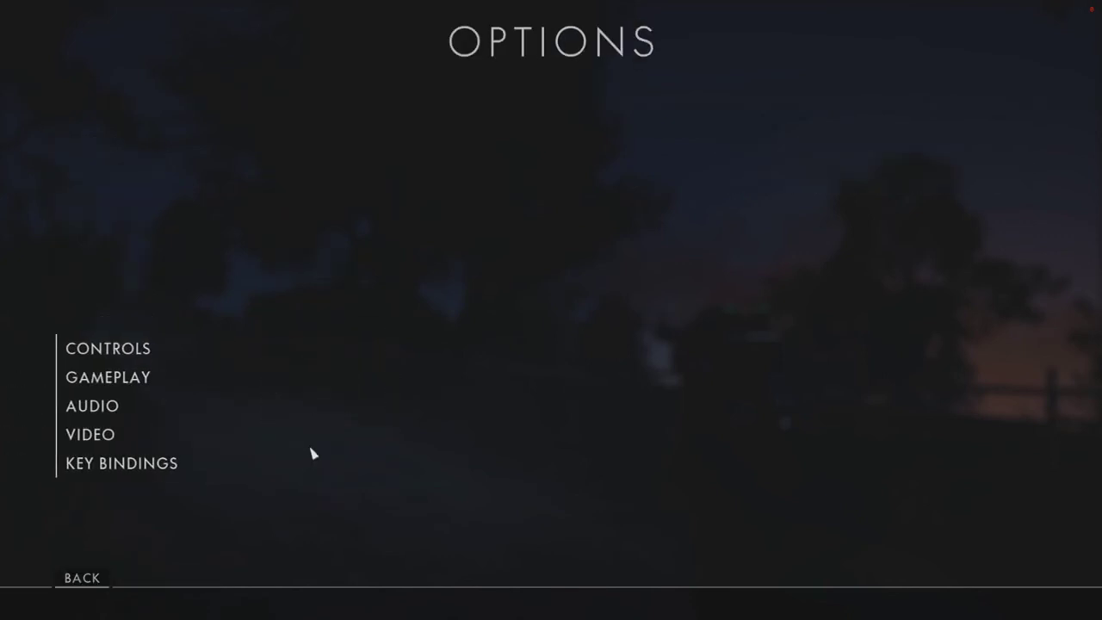
{"action": "key", "text": "Escape"}
{"action": "key", "text": "Escape"}
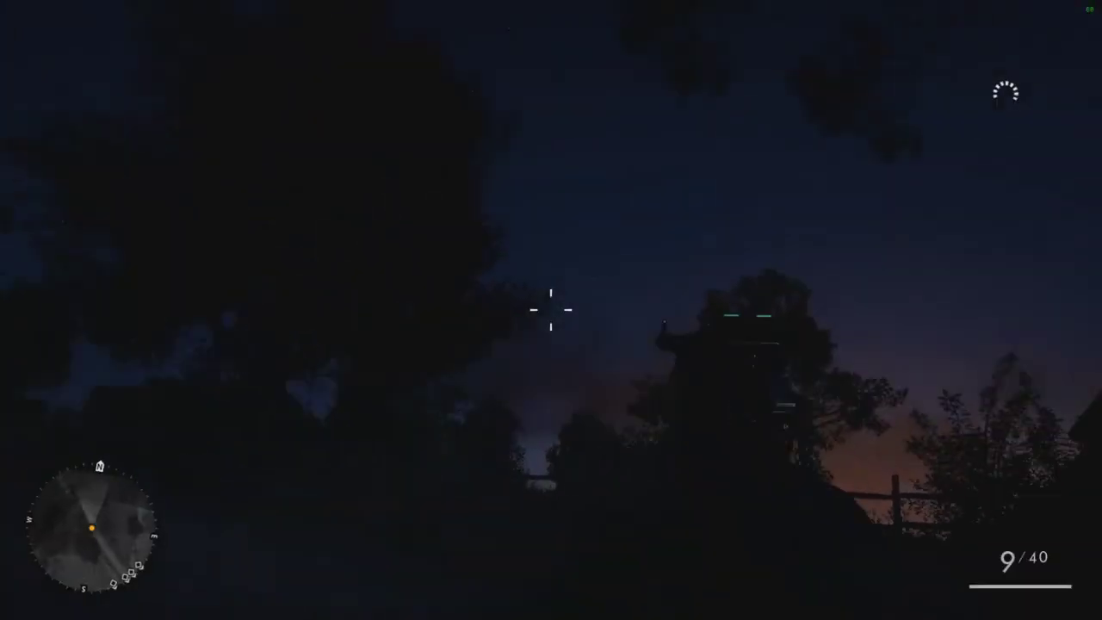
{"action": "key", "text": "shift+w"}
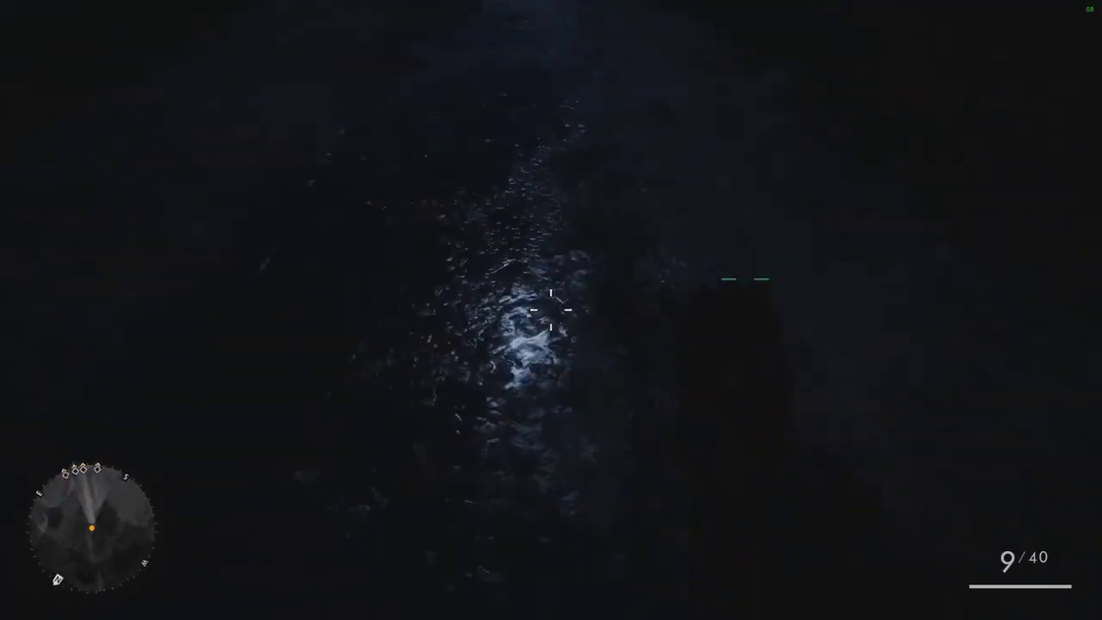
{"action": "left_click", "coordinate": [551, 310]}
{"action": "left_click", "coordinate": [552, 310]}
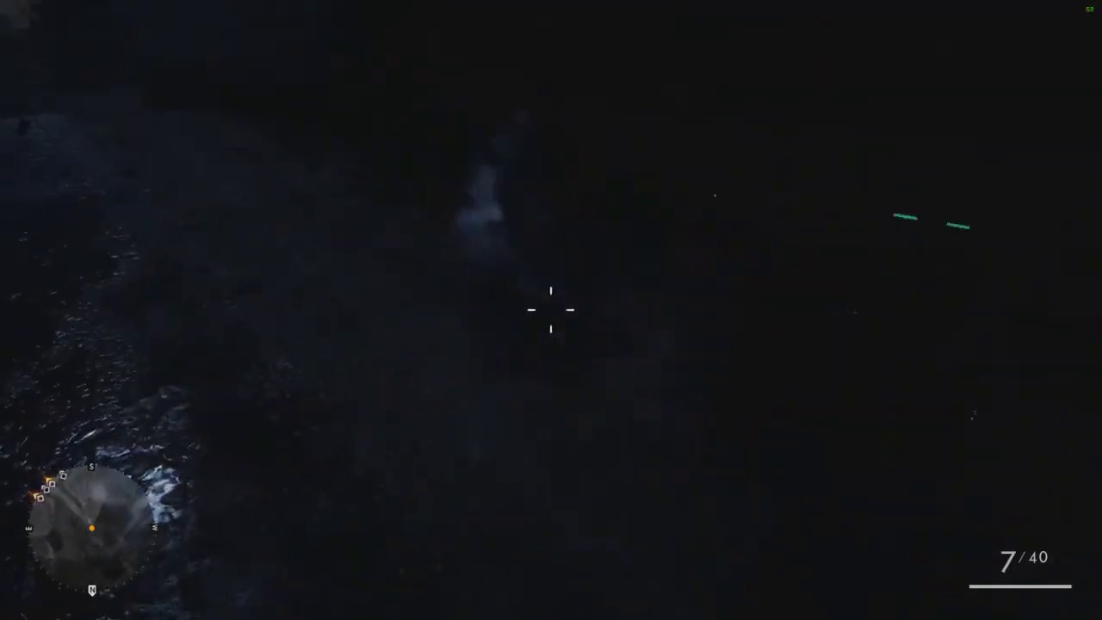
{"action": "left_click", "coordinate": [551, 310]}
{"action": "left_click", "coordinate": [551, 310]}
{"action": "left_click", "coordinate": [551, 310]}
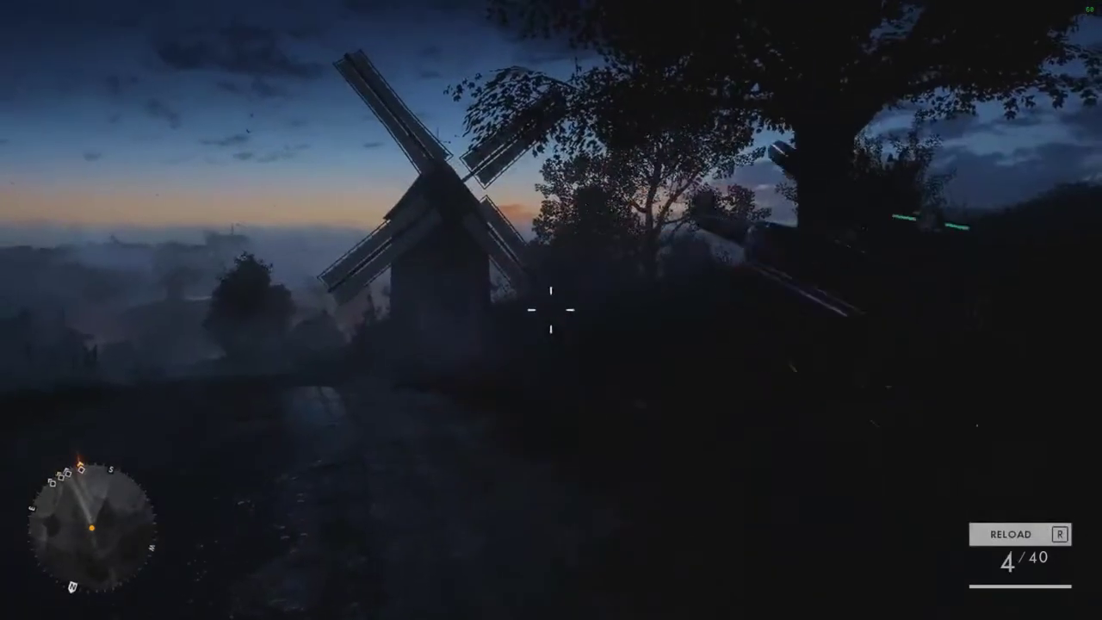
{"action": "left_click", "coordinate": [551, 310]}
{"action": "left_click", "coordinate": [551, 310]}
{"action": "left_click", "coordinate": [552, 310]}
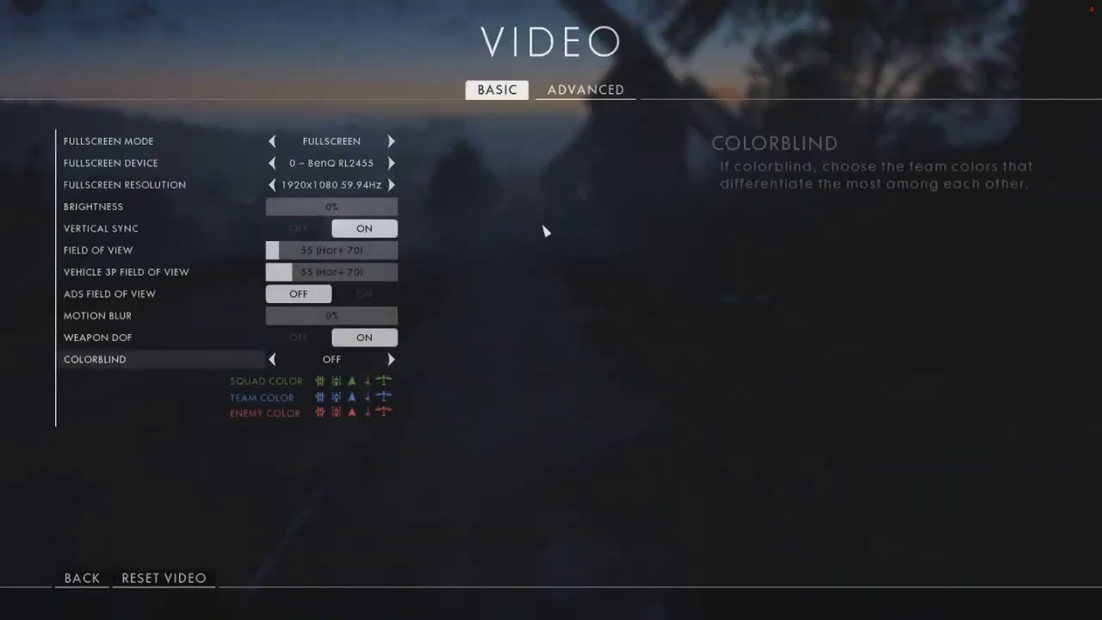
Review the advanced video settings and the audio options, and return to the game.
{"action": "left_click", "coordinate": [586, 89]}
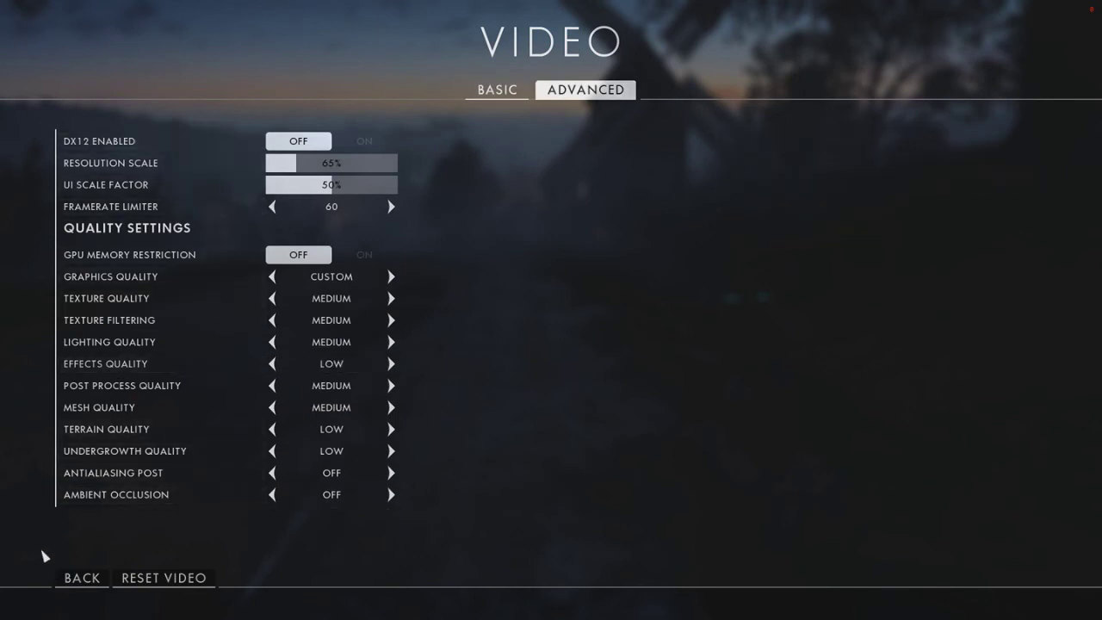
{"action": "left_click", "coordinate": [71, 586]}
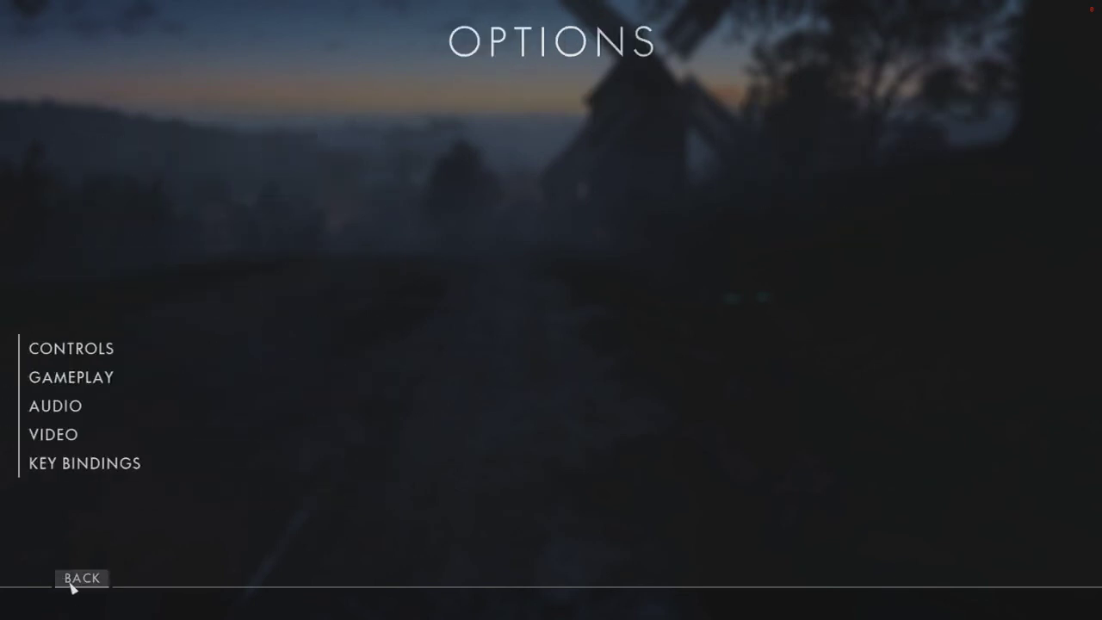
{"action": "left_click", "coordinate": [69, 405]}
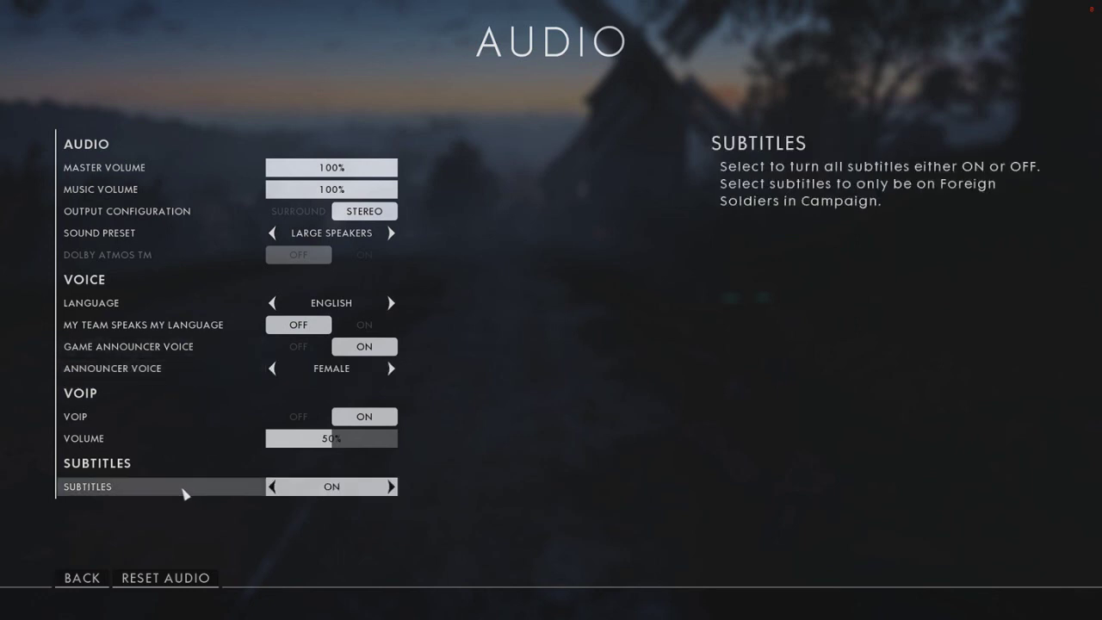
{"action": "key", "text": "Escape"}
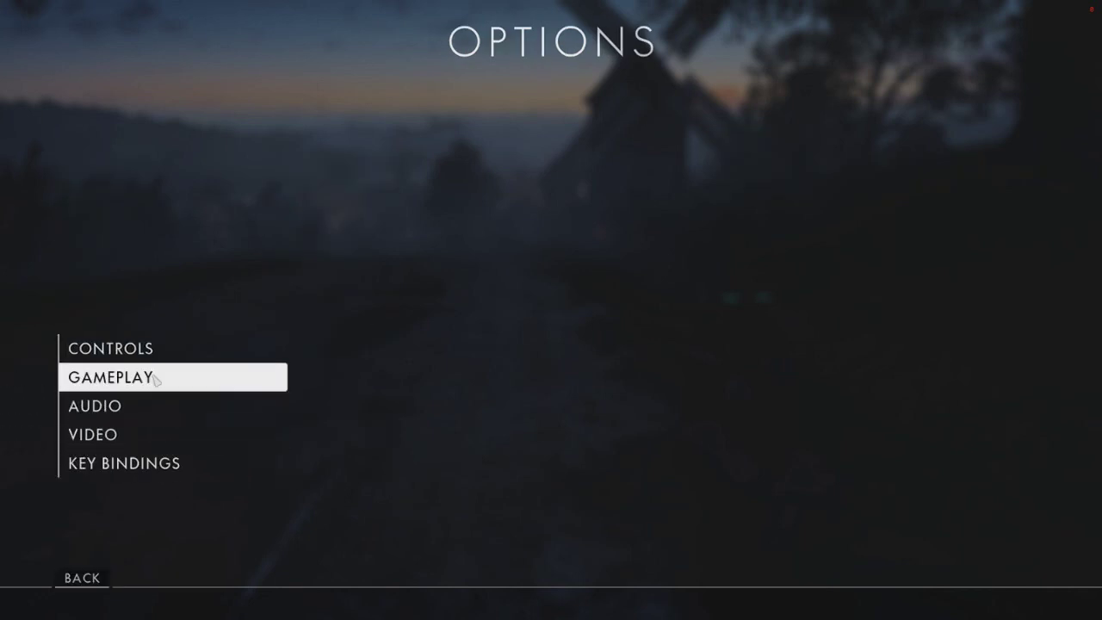
{"action": "key", "text": "Escape"}
{"action": "key", "text": "Escape"}
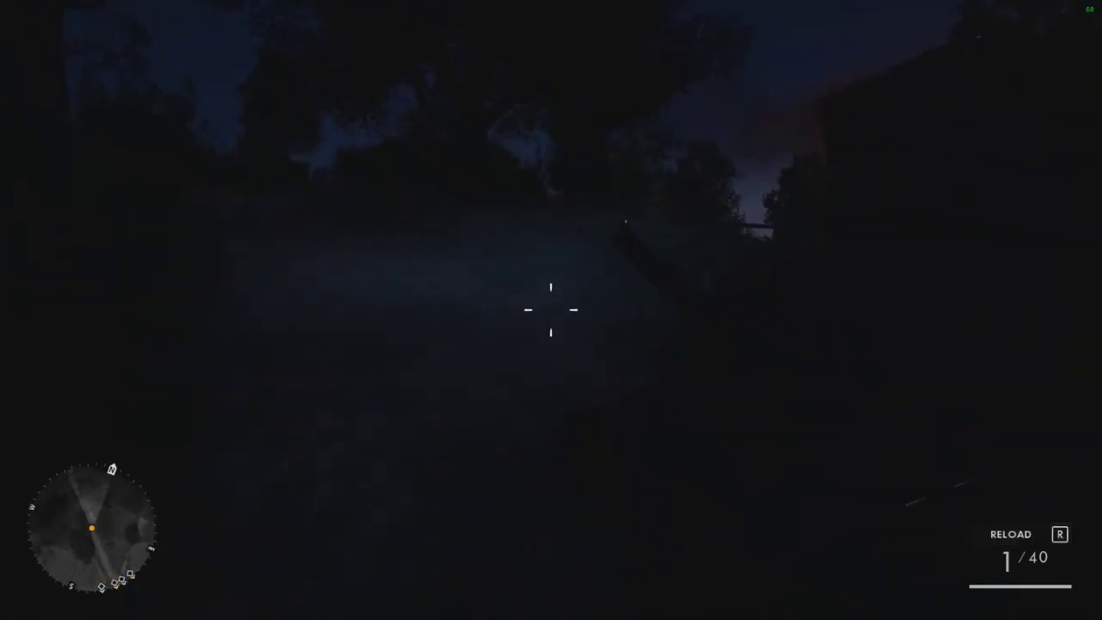
Reload the weapon and move around the field facing the windmill to observe the graphics and frame rate.
{"action": "key", "text": "r"}
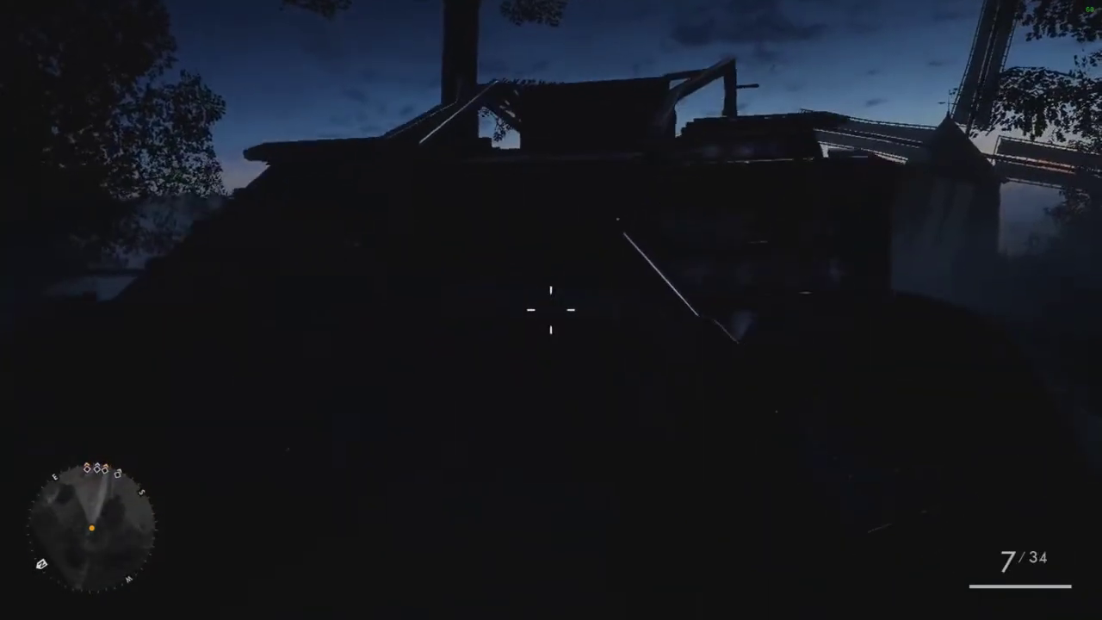
{"action": "key", "text": "w"}
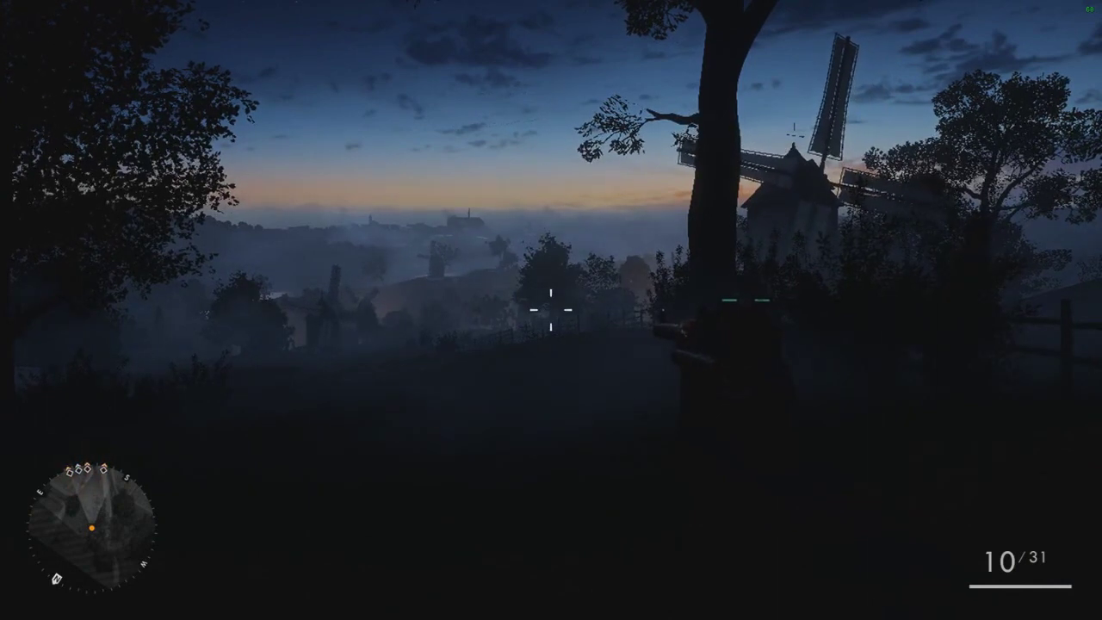
{"action": "key", "text": "d"}
{"action": "key", "text": "a"}
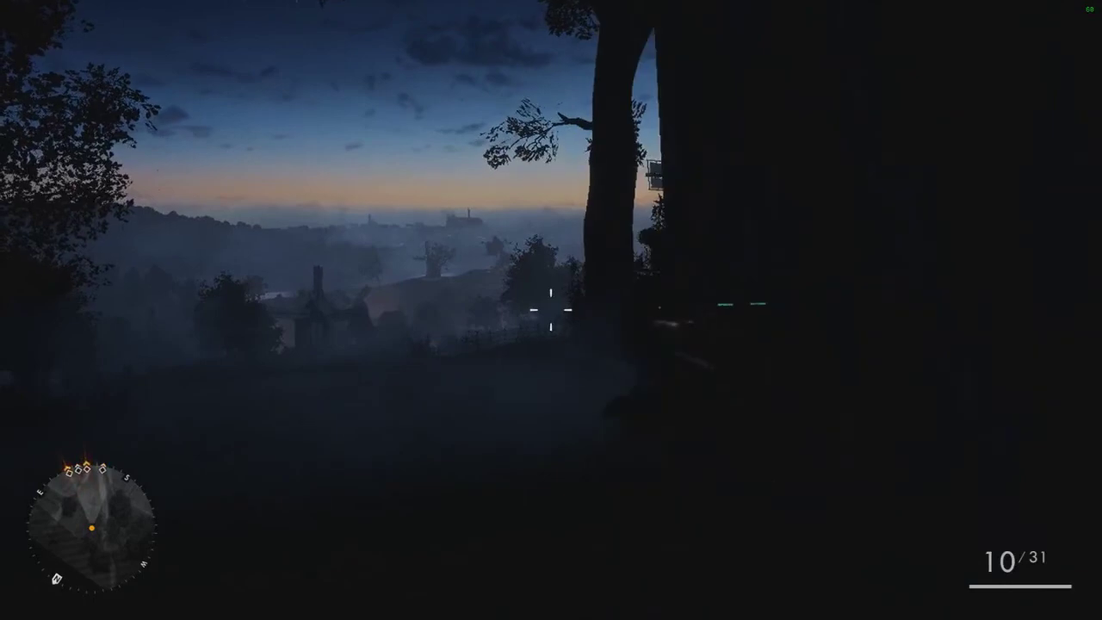
{"action": "key", "text": "a"}
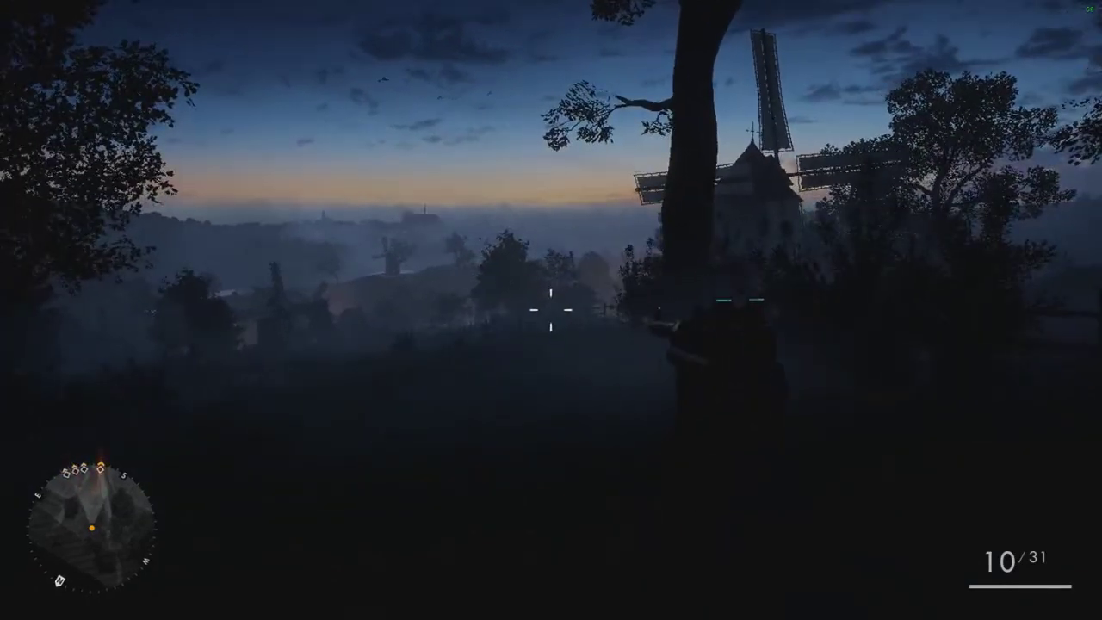
{"action": "key", "text": "a"}
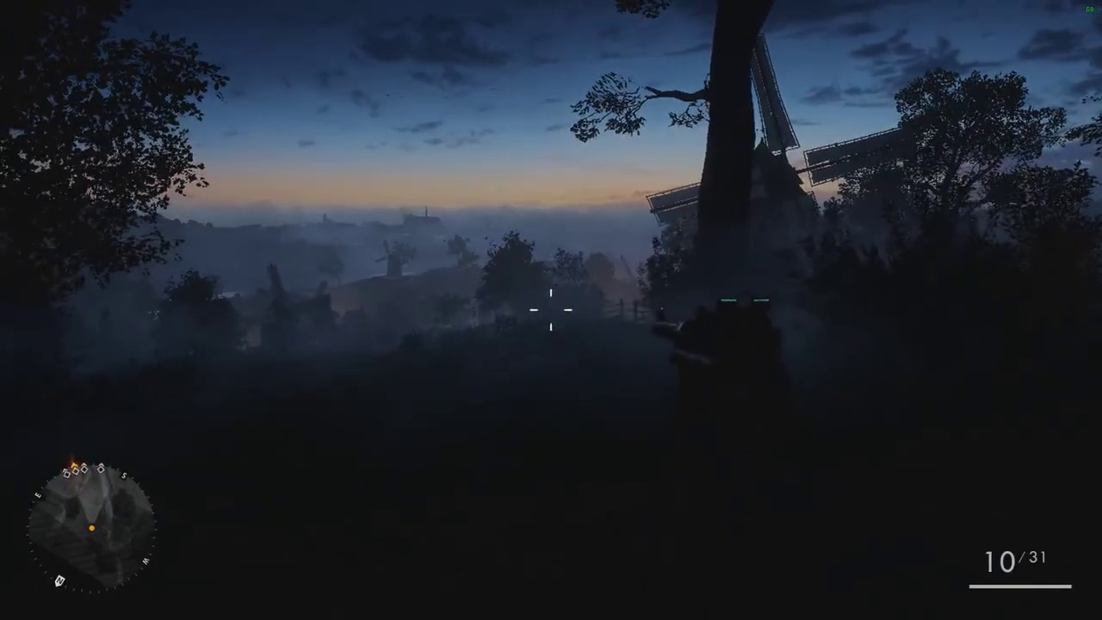